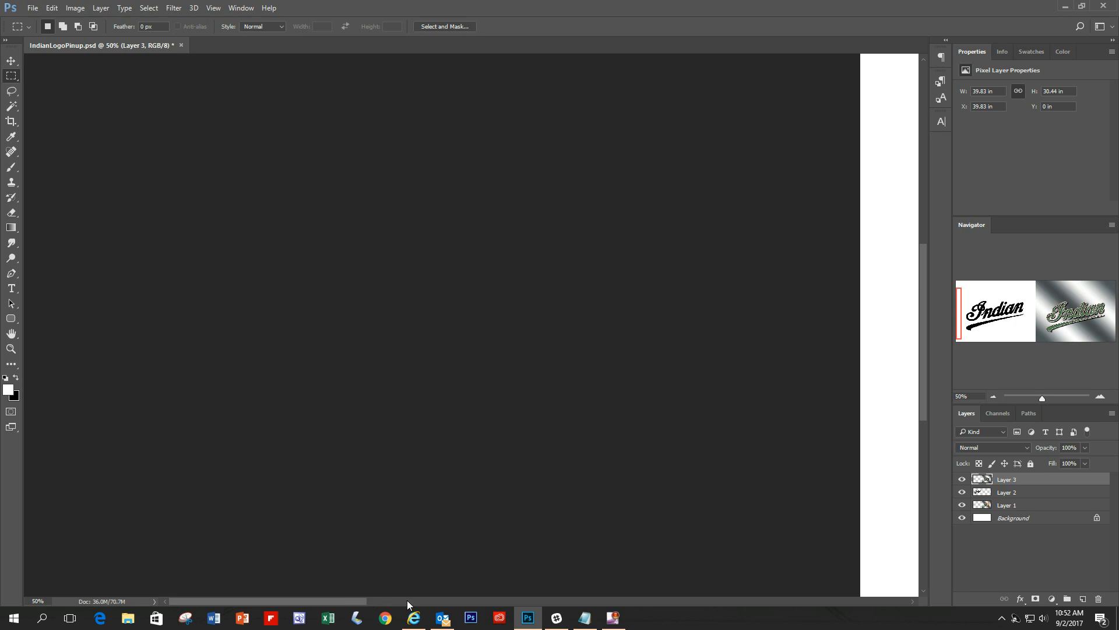
left_click_drag(336, 604, 516, 624)
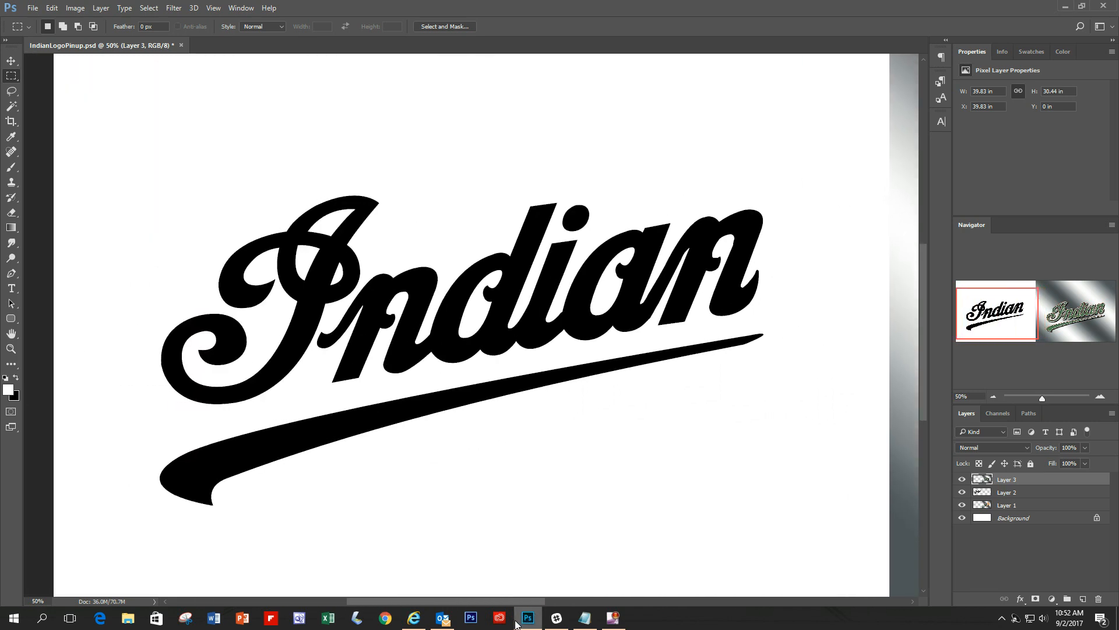
mouse_move(516, 624)
left_click_drag(393, 602, 583, 626)
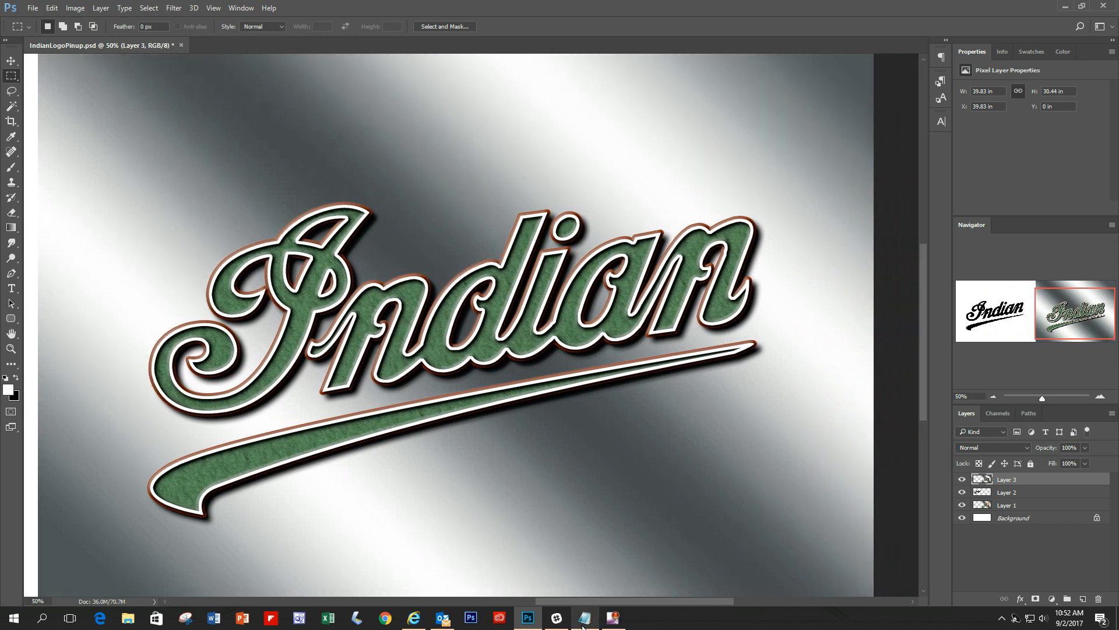
mouse_move(583, 627)
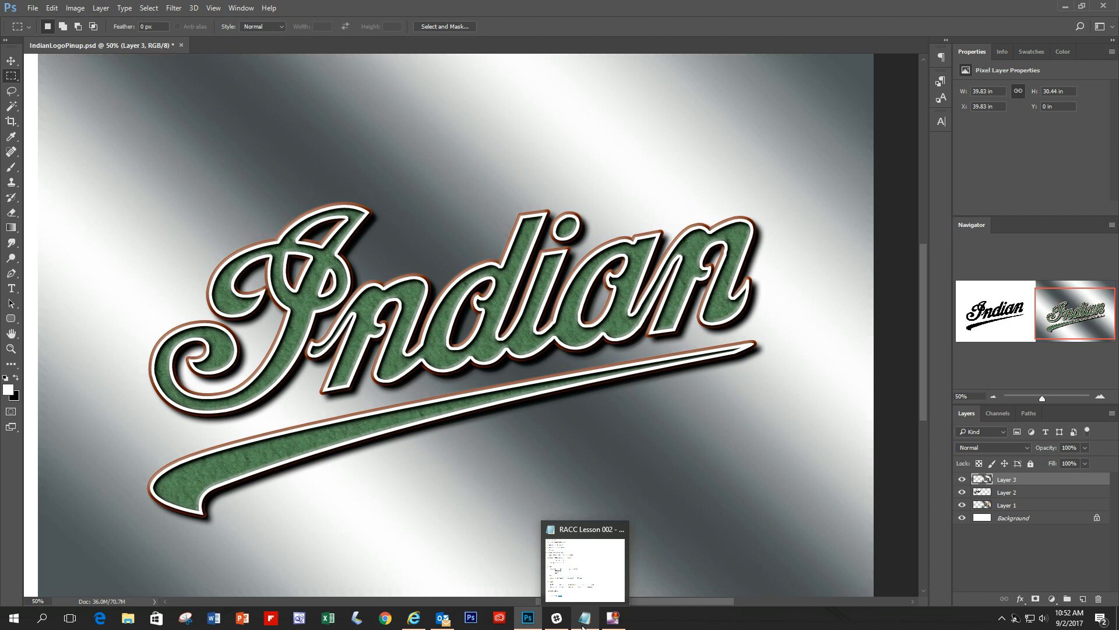
Step: Switch to Internet Explorer and search Google for "indian motorcycle logo"
left_click(414, 619)
left_click_drag(227, 102, 382, 49)
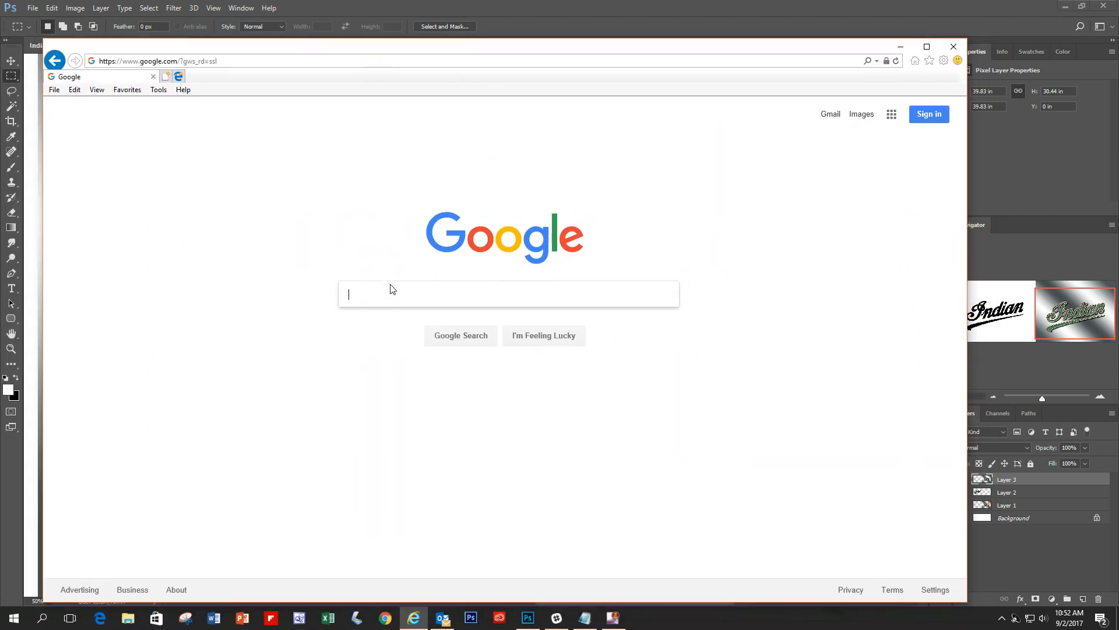
type("in")
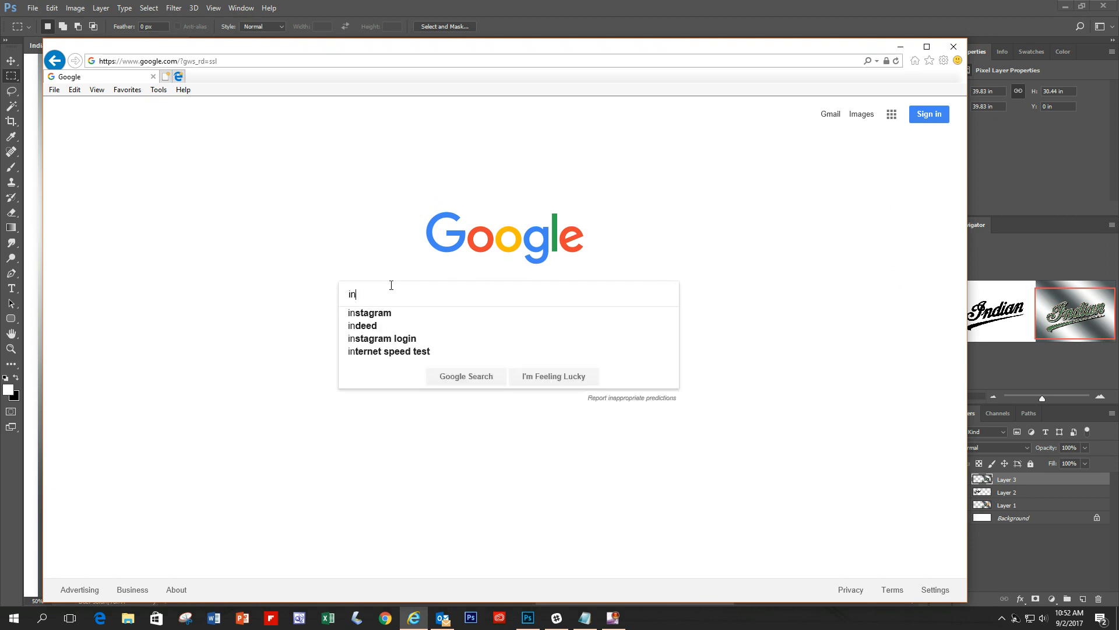
type("dian mo")
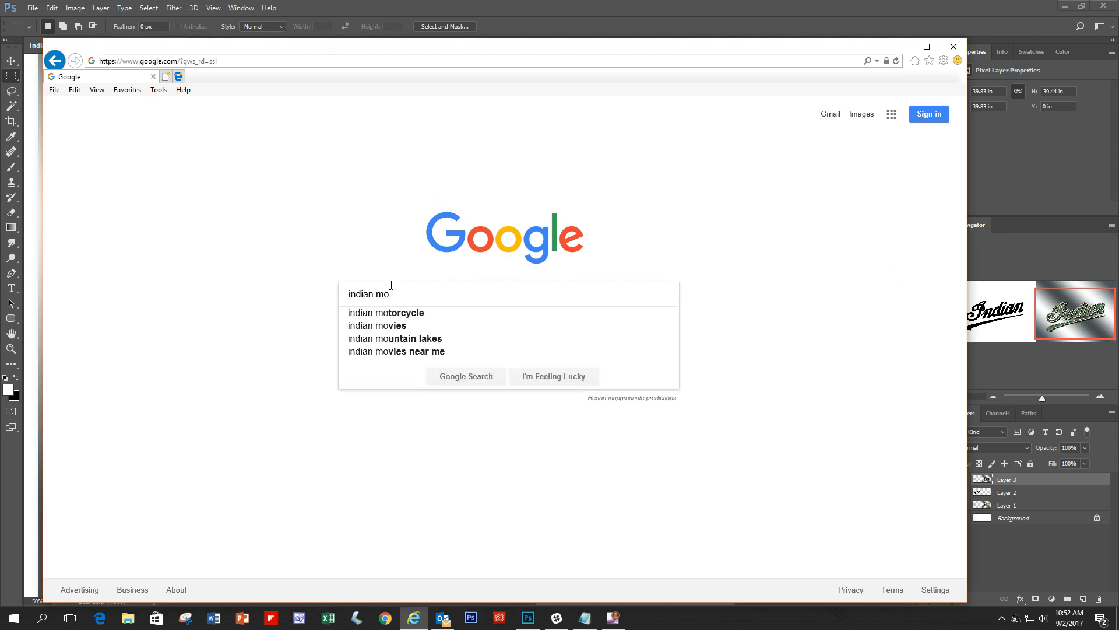
type("torcycle ")
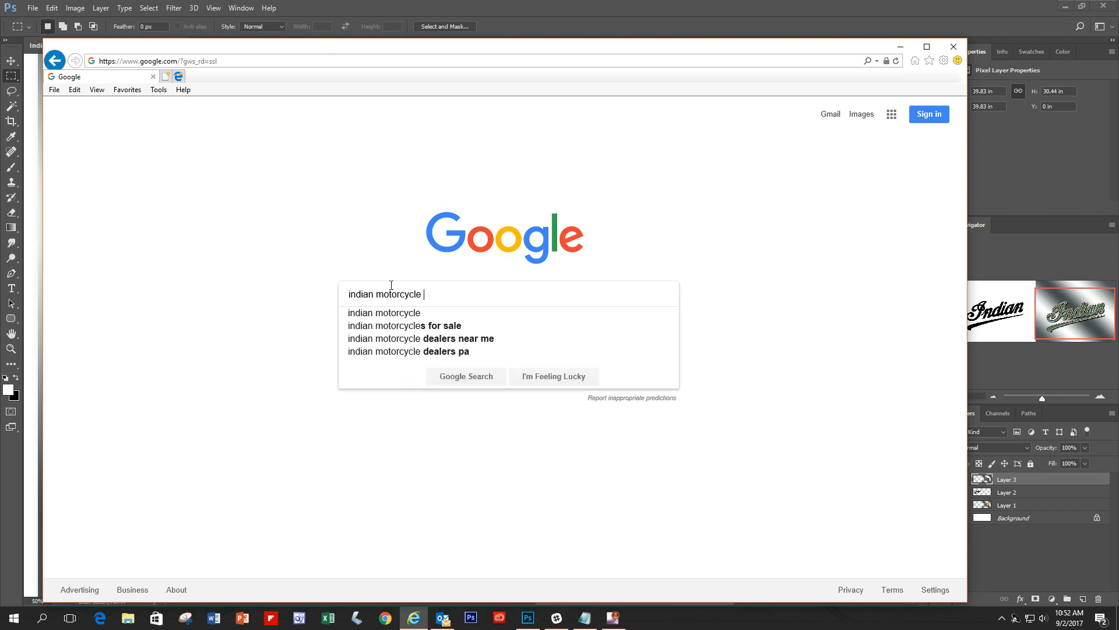
type("logo")
key("Return")
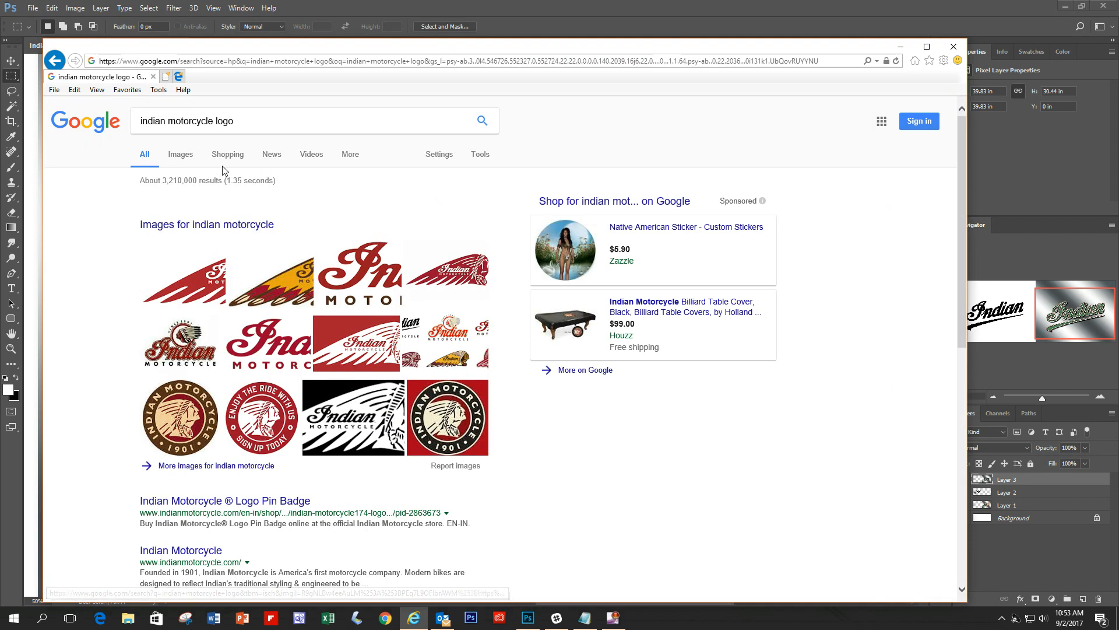
Step: Show the image results and filter them to black and white pictures larger than 2 MP (1600×1200)
left_click(181, 161)
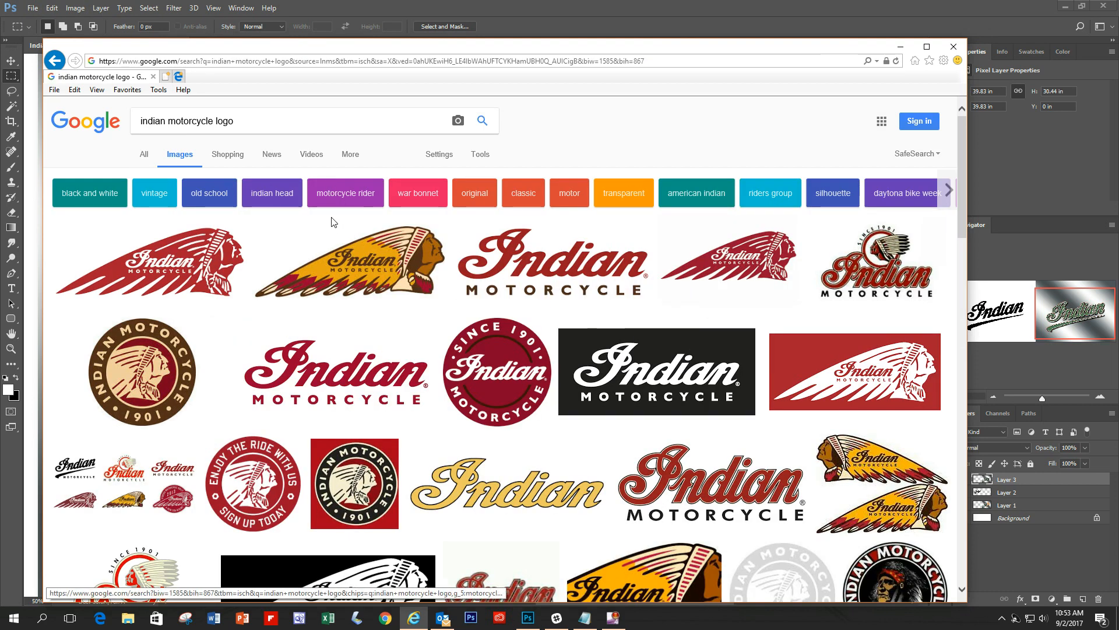
left_click(478, 156)
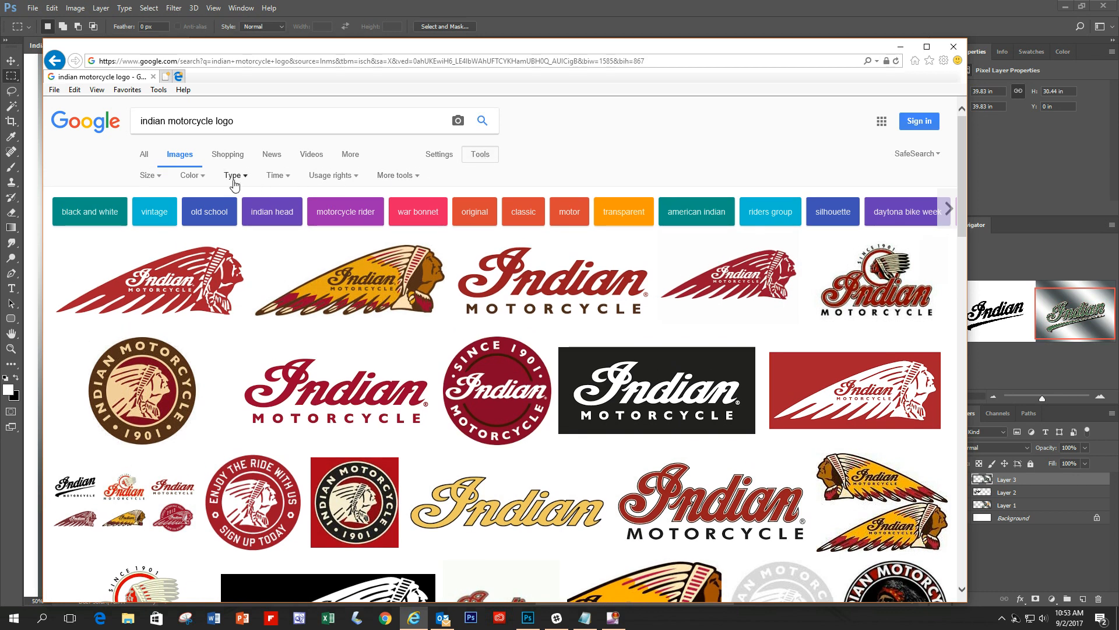
left_click(191, 175)
left_click(207, 229)
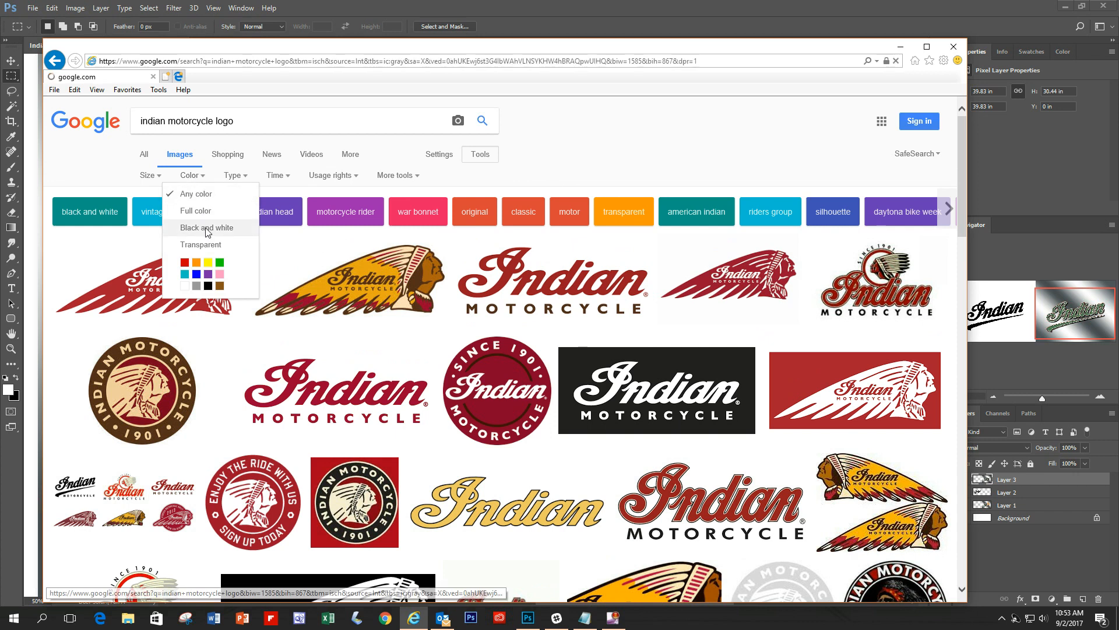
left_click(158, 176)
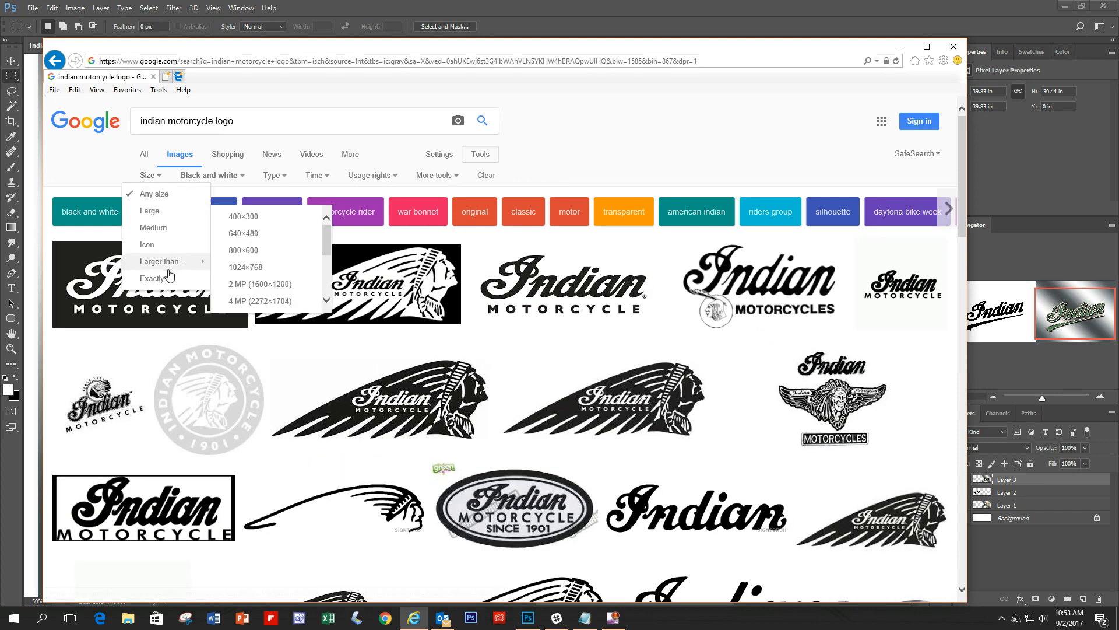
left_click(248, 285)
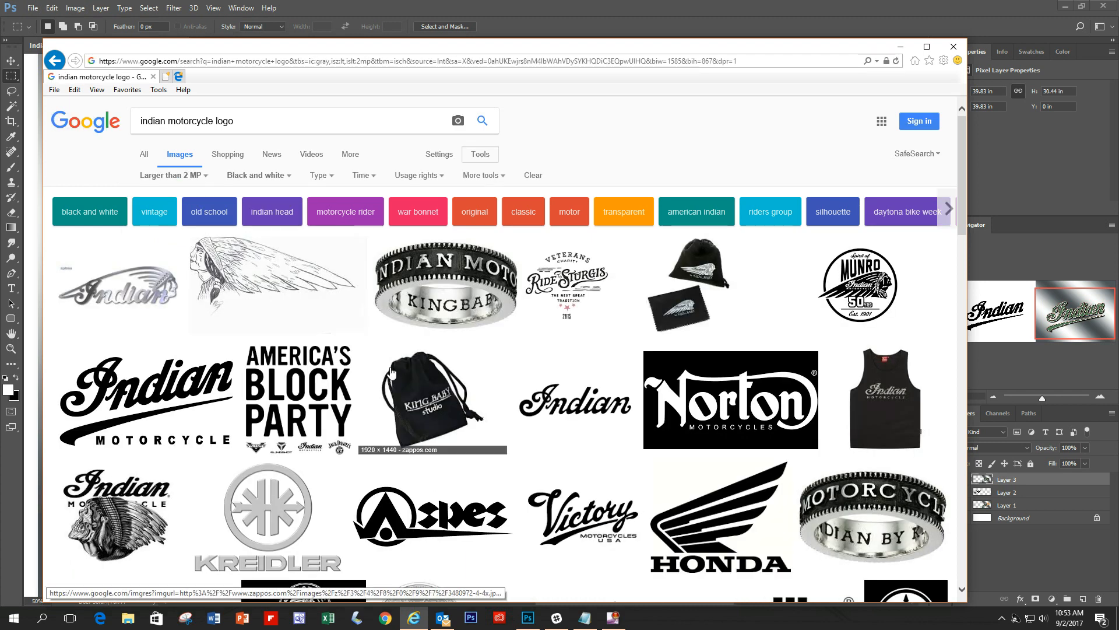
Step: Open the black Indian Motorcycle script logo with the underline swoosh at full size and copy the image
left_click(188, 420)
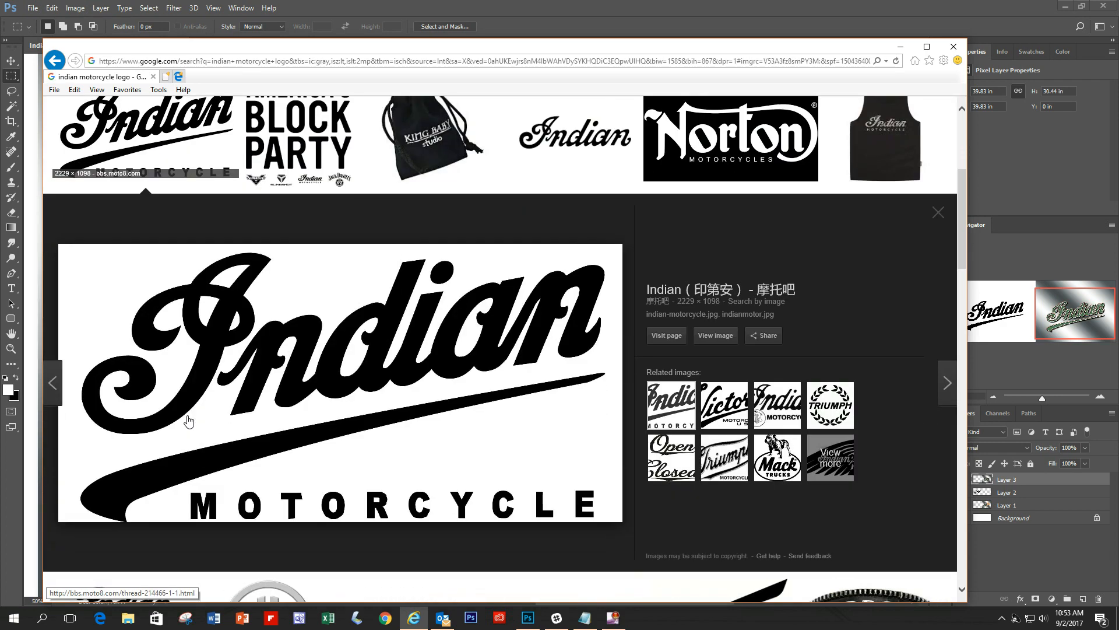
left_click(717, 339)
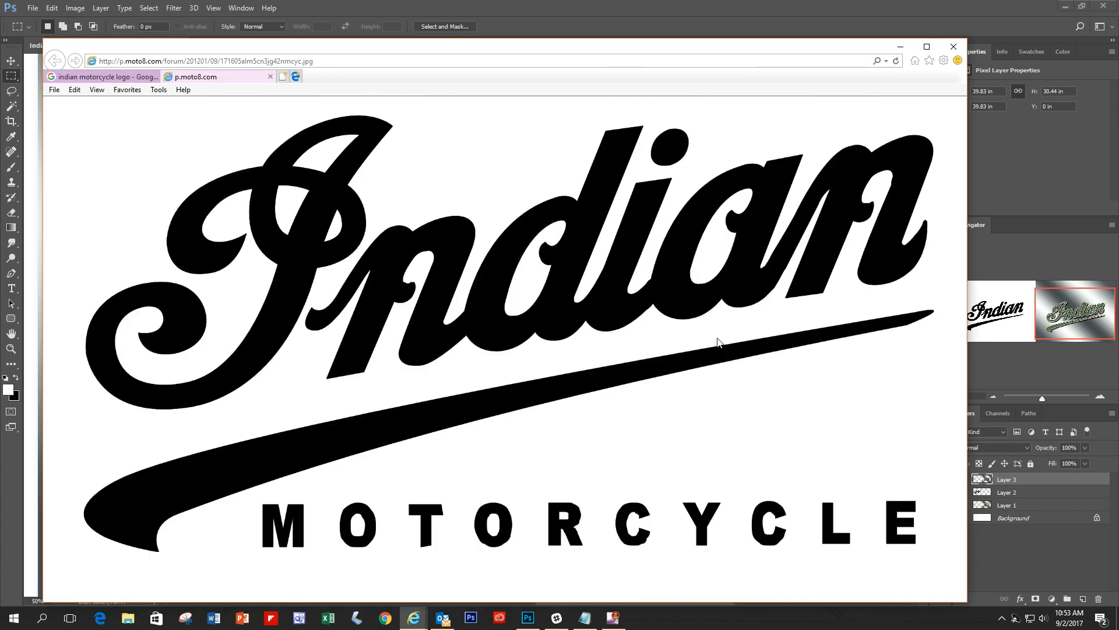
left_click(732, 411)
left_click(733, 412)
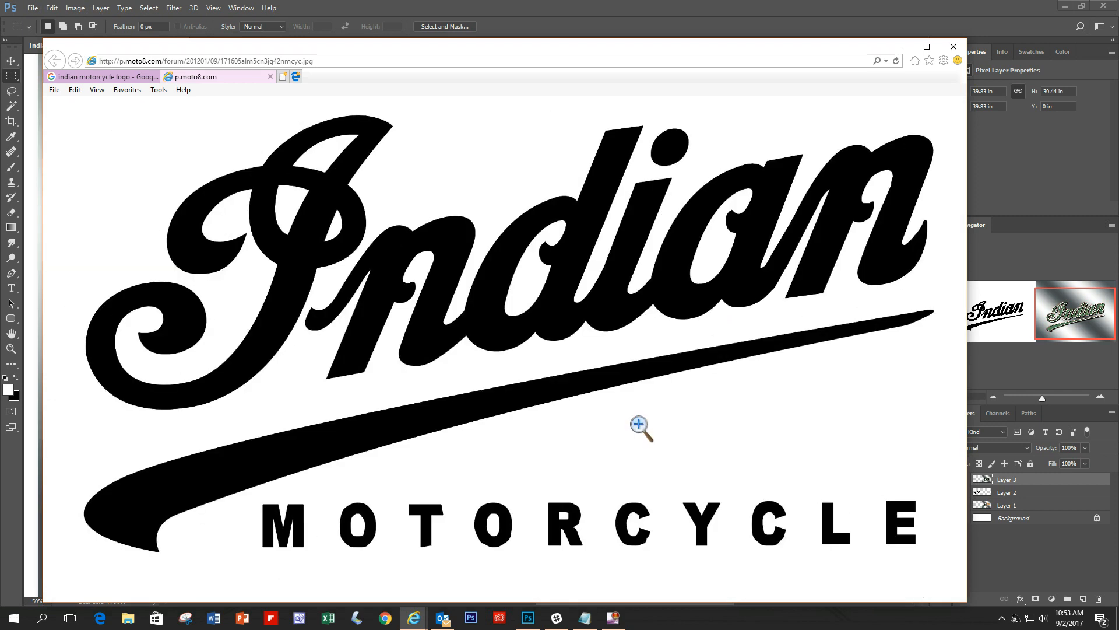
right_click(458, 368)
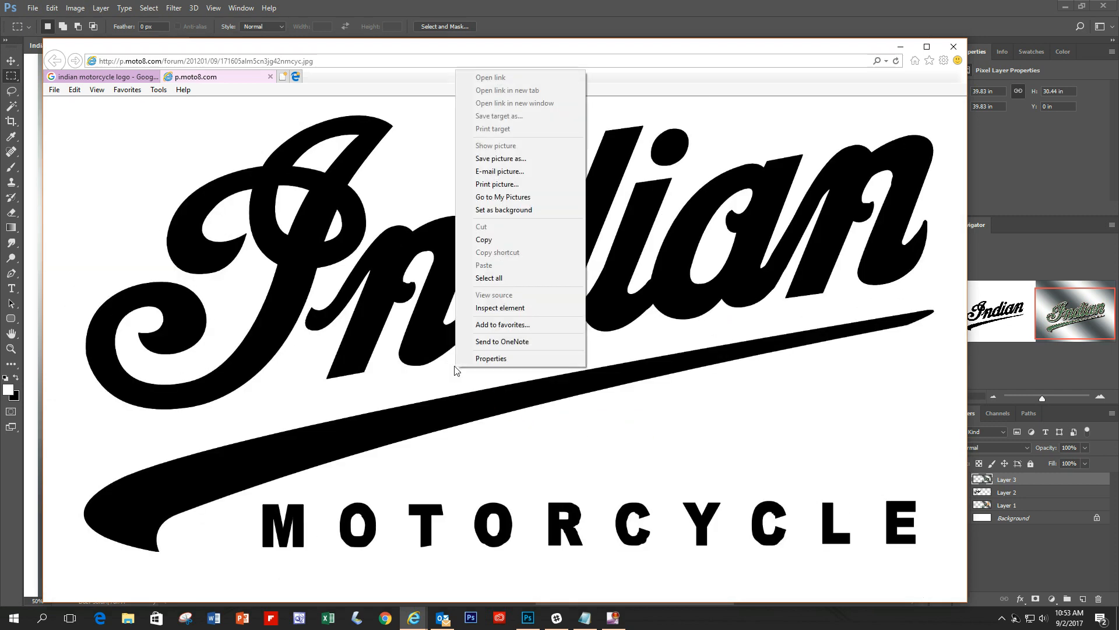
left_click(499, 248)
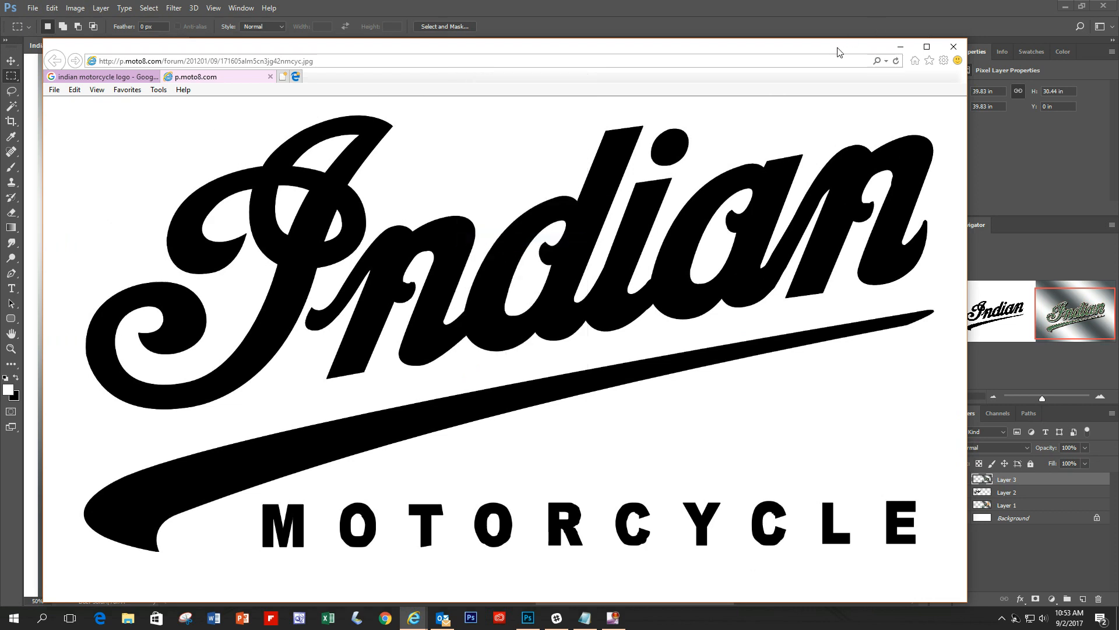
Step: Switch back to Photoshop and create a 3000 x 3000 px document at 72 ppi in RGB Color with a white background
left_click(900, 47)
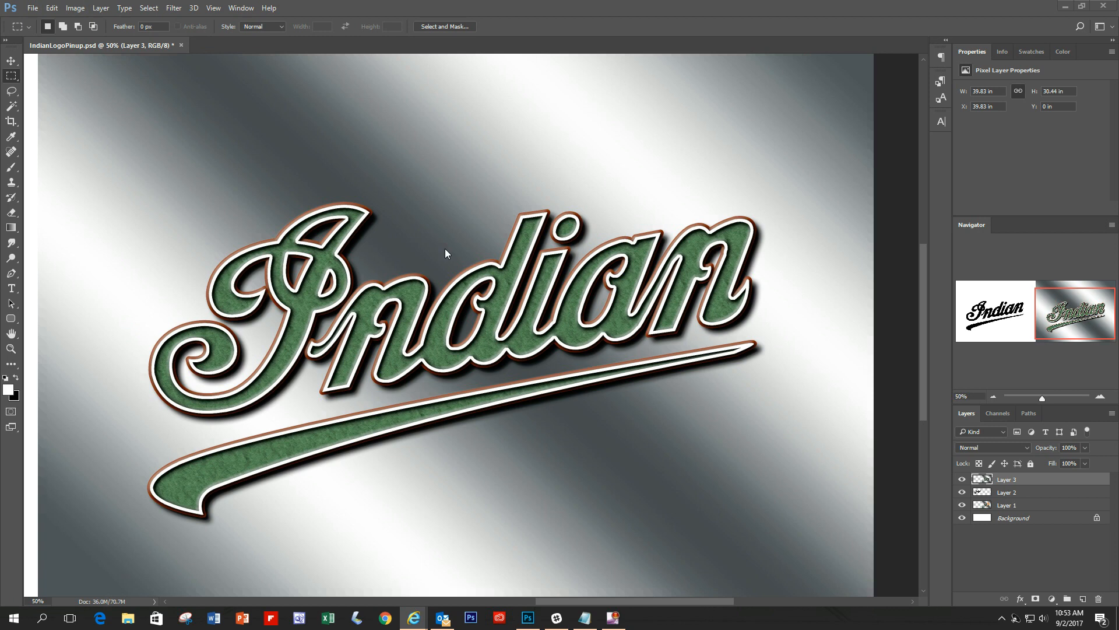
left_click(32, 7)
left_click(43, 21)
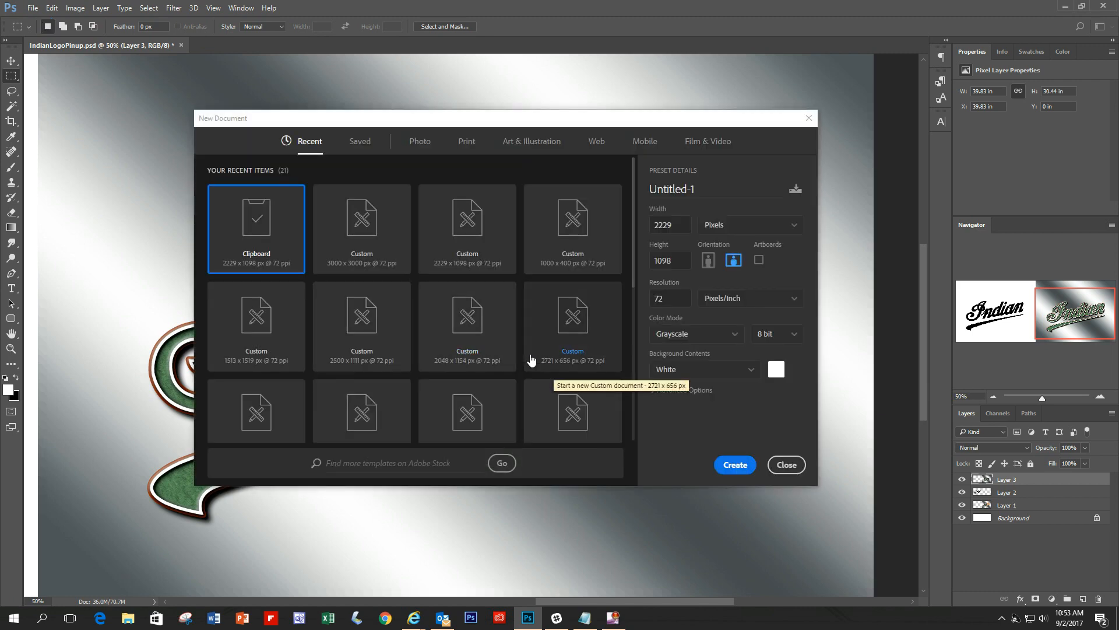
left_click(365, 250)
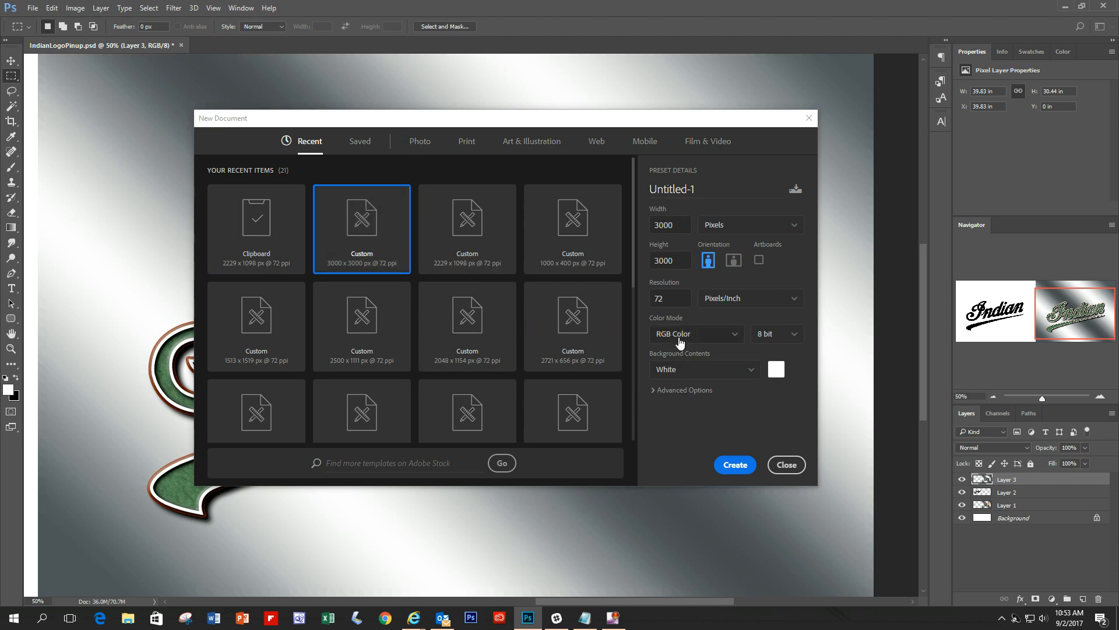
left_click(733, 466)
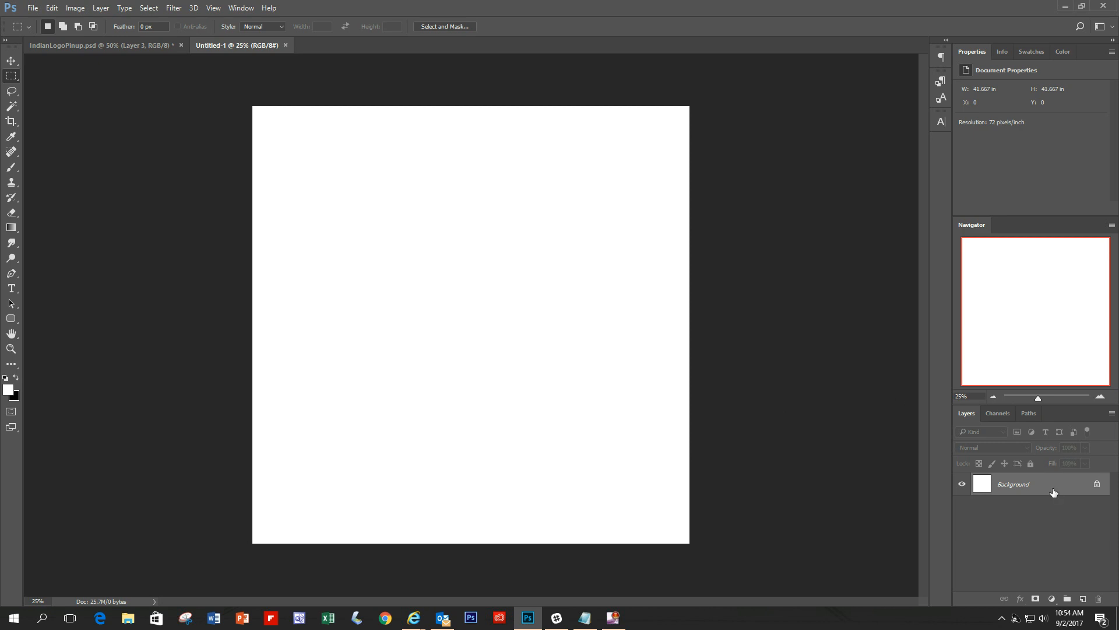
Step: Paste the copied Indian Motorcycle logo into the new document
left_click(54, 8)
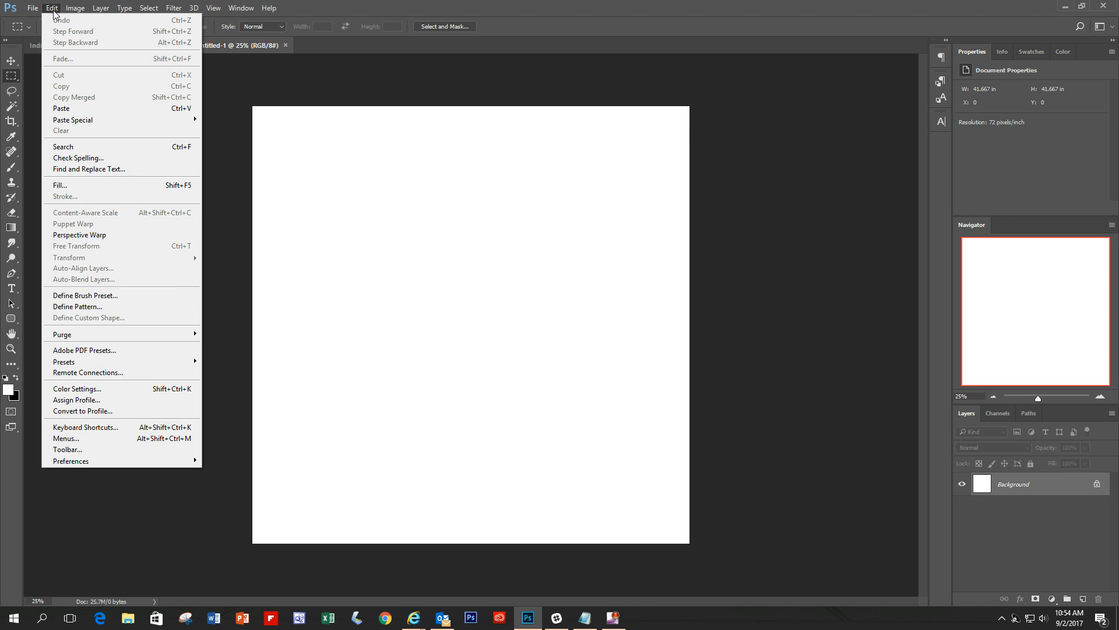
left_click(81, 108)
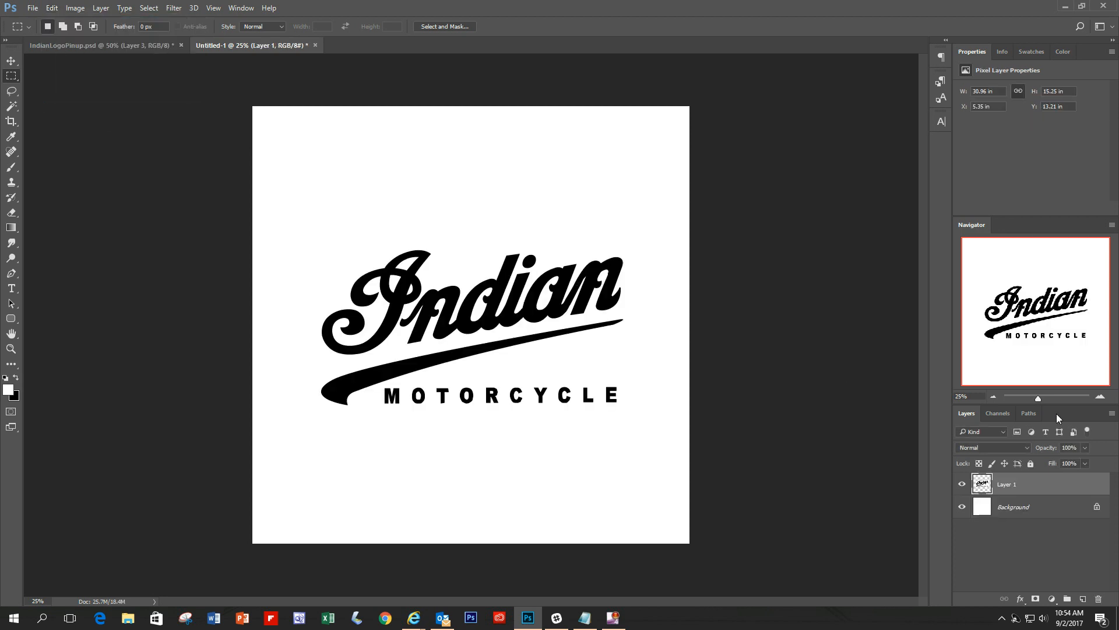
left_click(1102, 397)
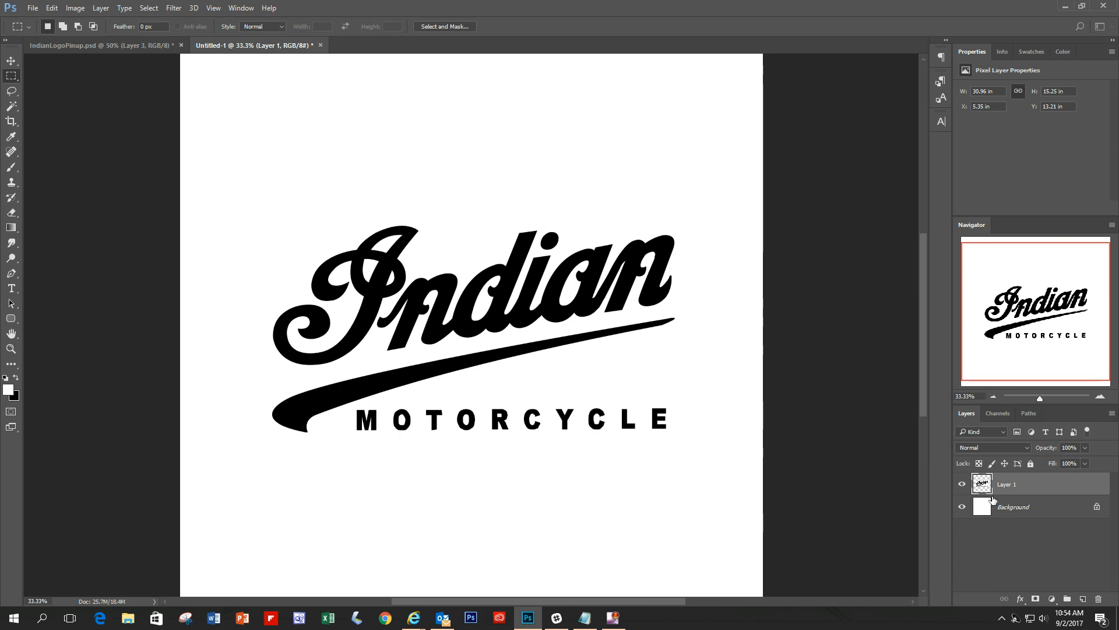
Step: Fill the Background layer with light gray at Normal mode and 100% opacity
left_click(1102, 507)
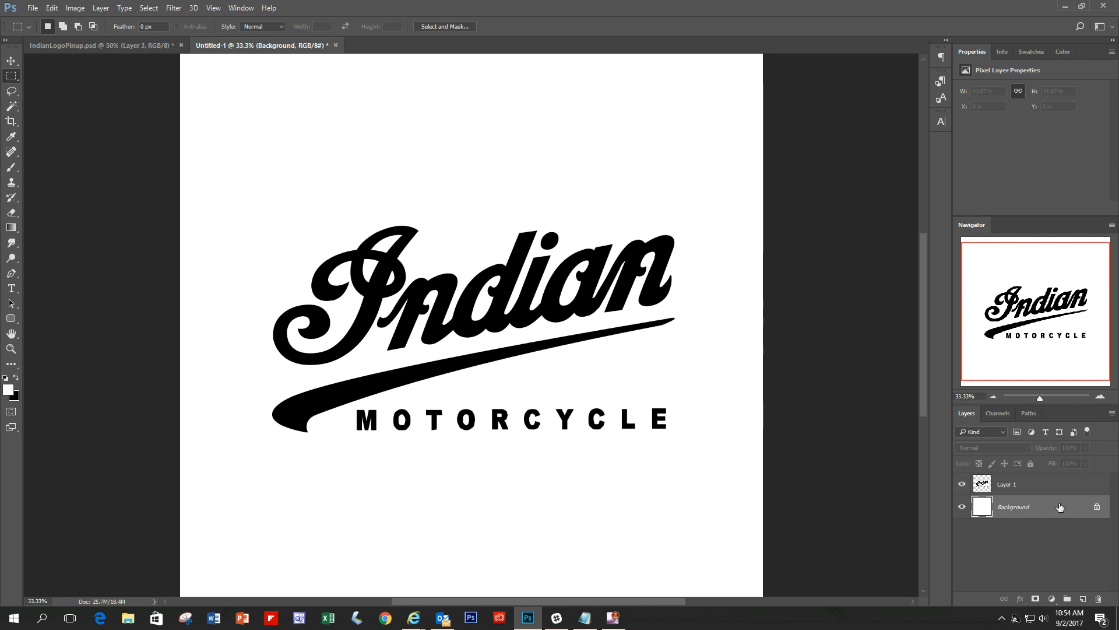
left_click(52, 9)
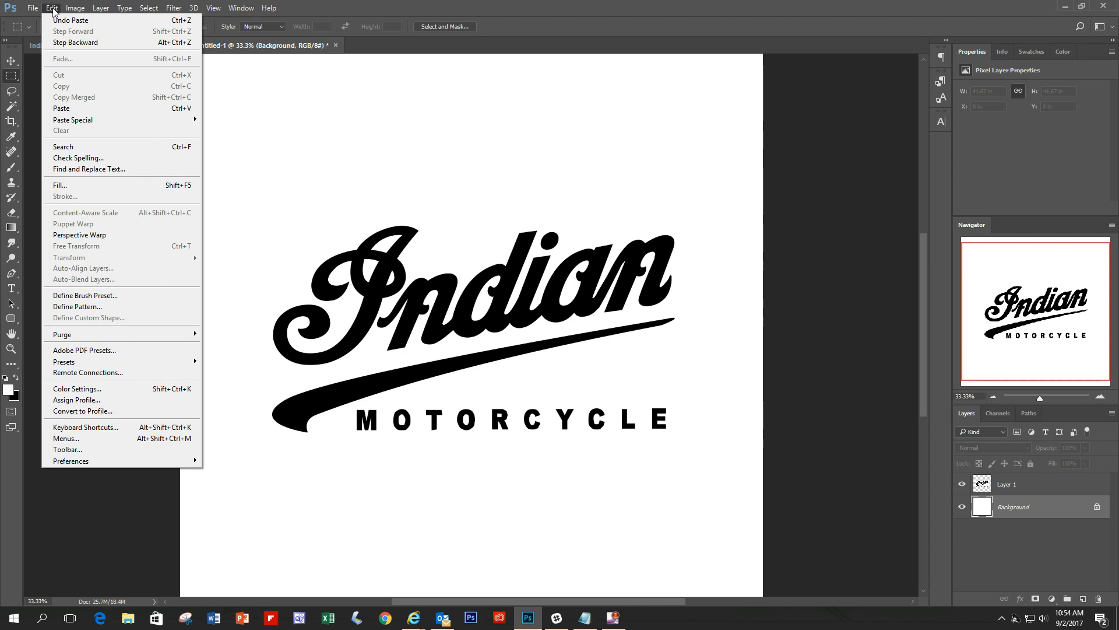
left_click(73, 184)
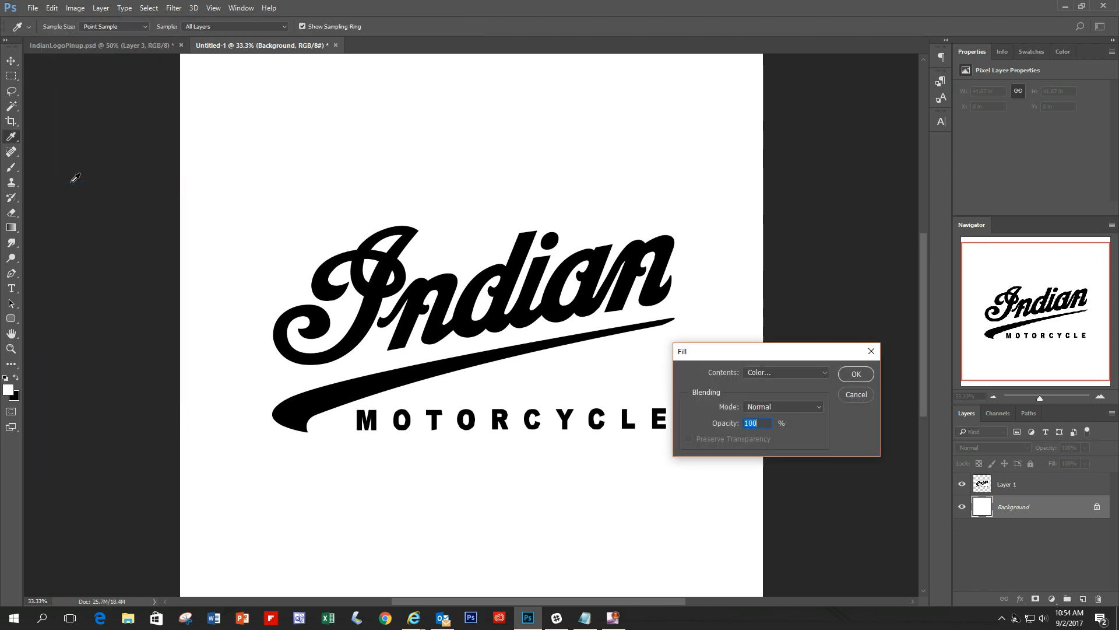
left_click(855, 374)
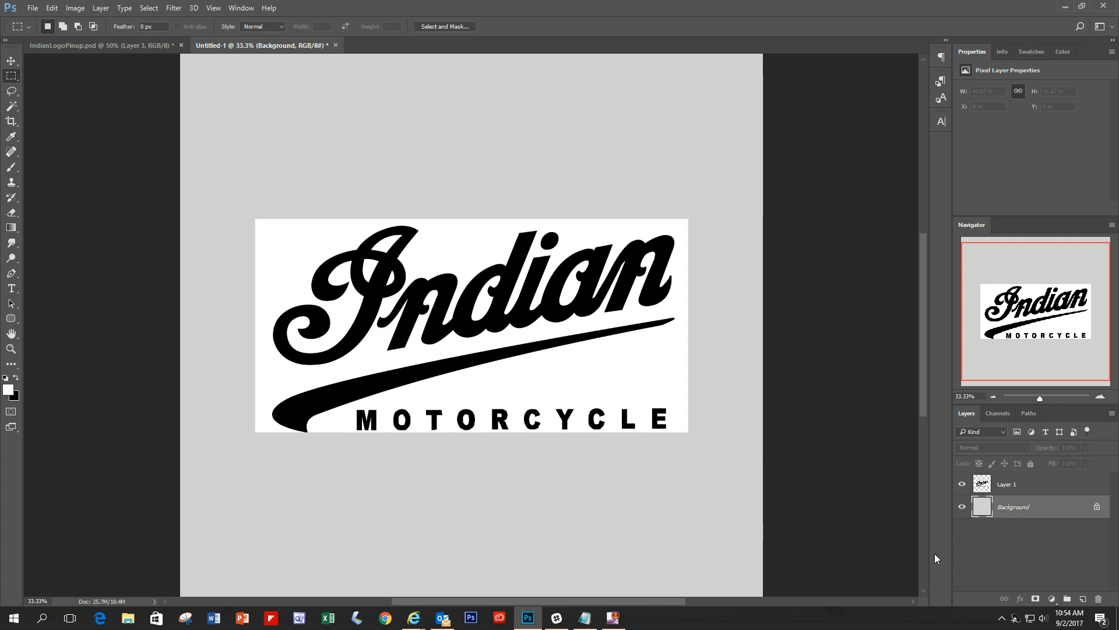
Step: Select the white area surrounding the logo on Layer 1 with the Magic Wand tool and delete it
left_click(1100, 396)
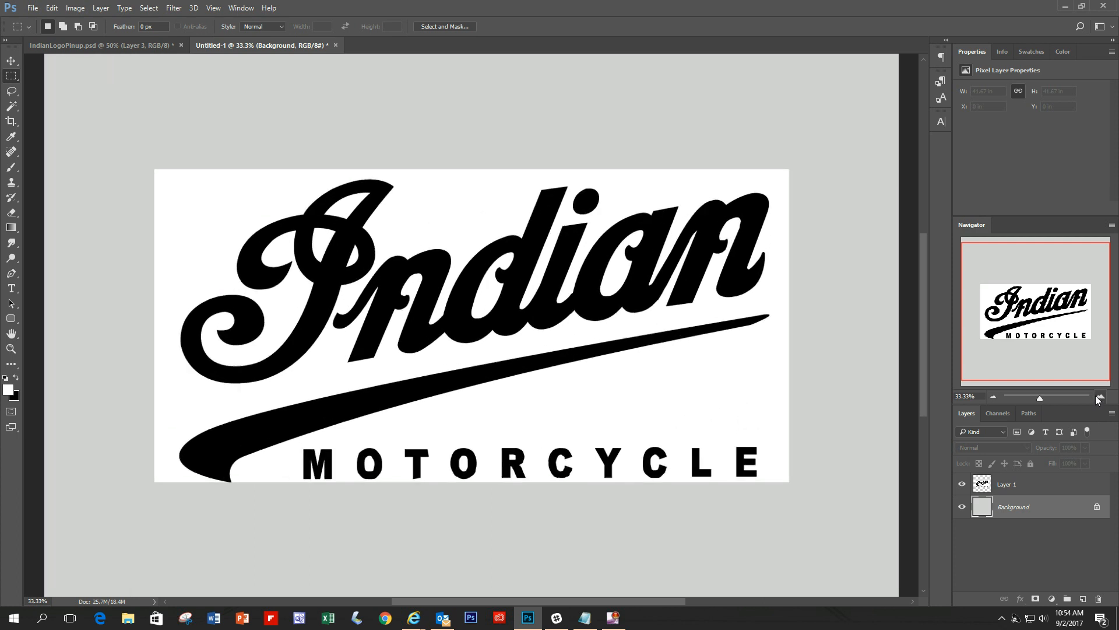
left_click(11, 108)
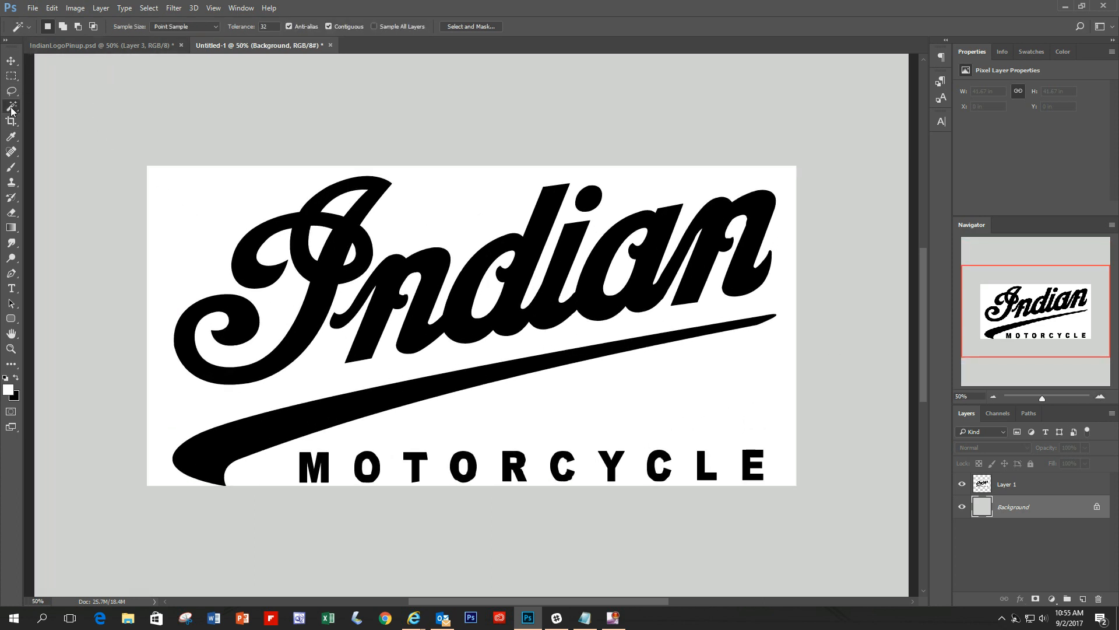
right_click(11, 108)
left_click(56, 117)
left_click(454, 208)
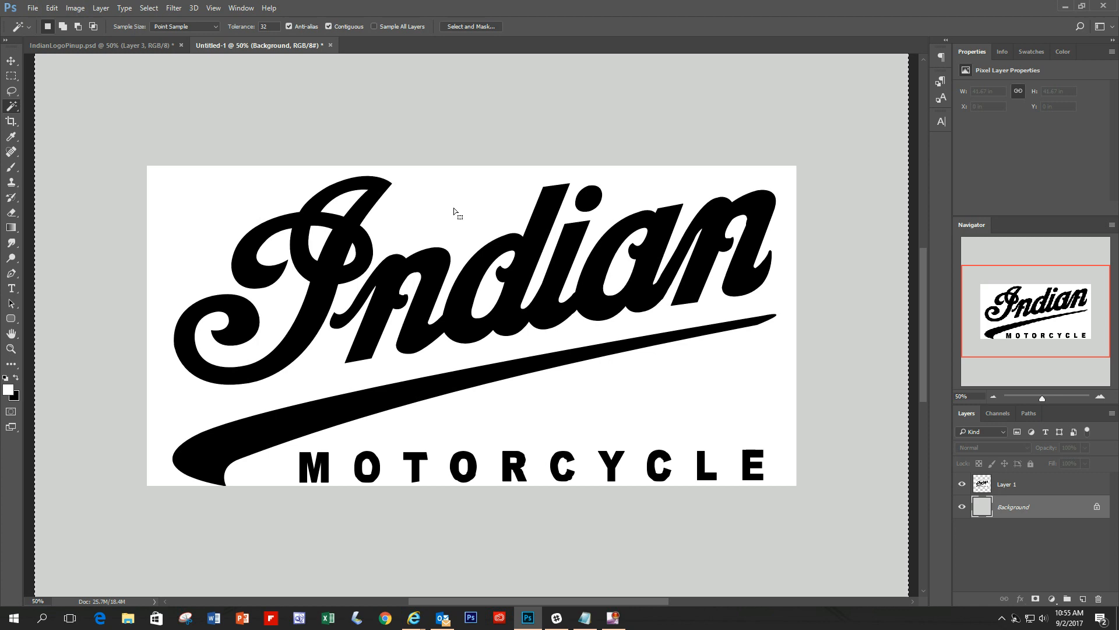
left_click(1025, 485)
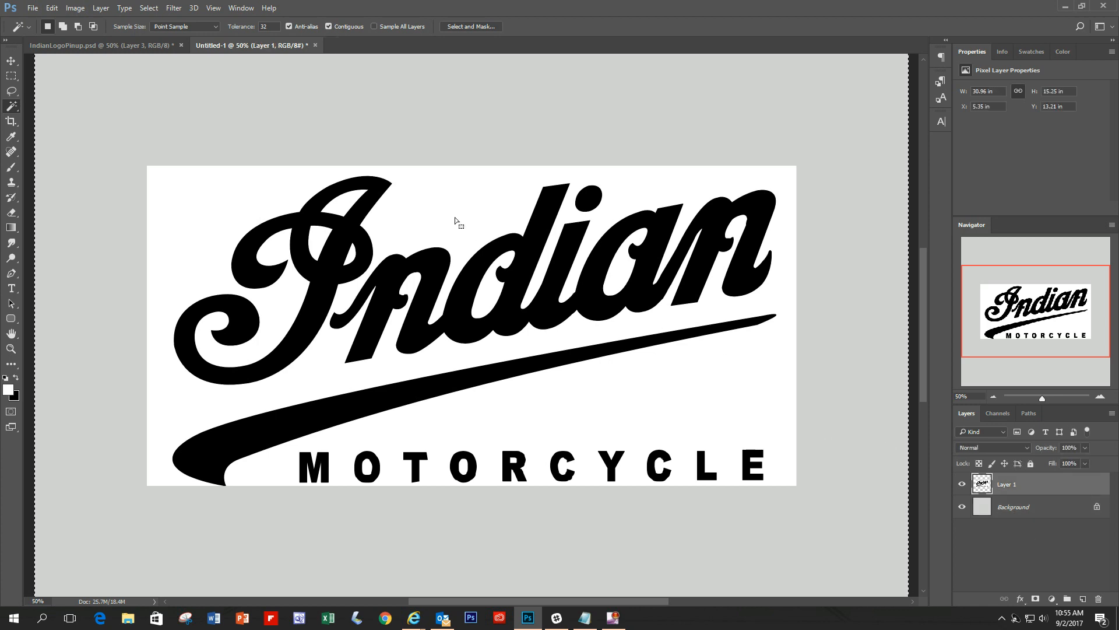
left_click(445, 200)
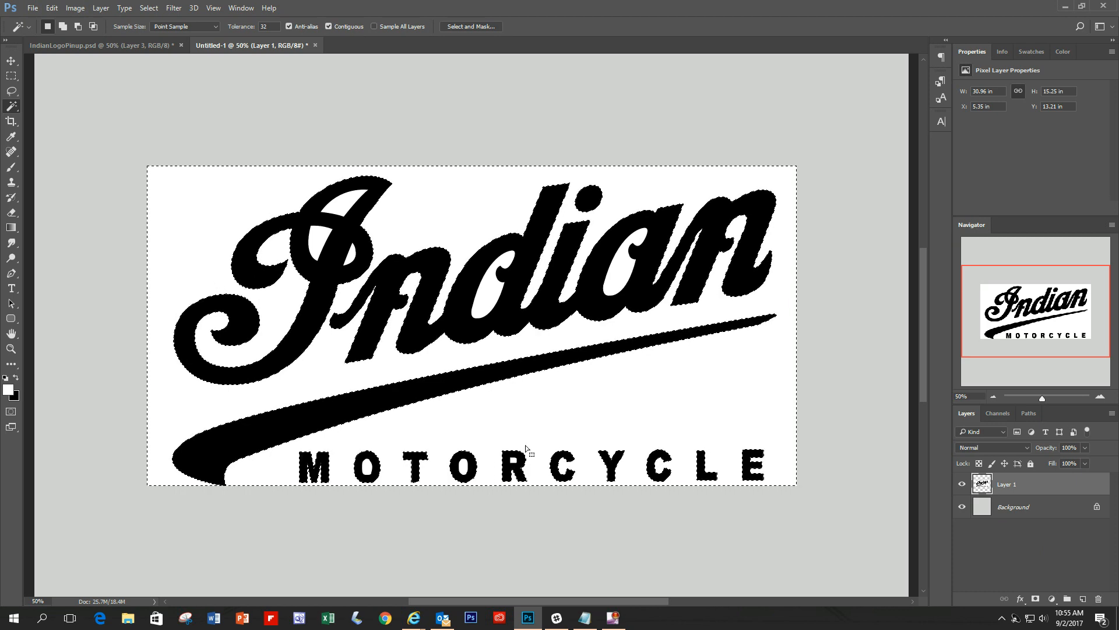
key("Delete")
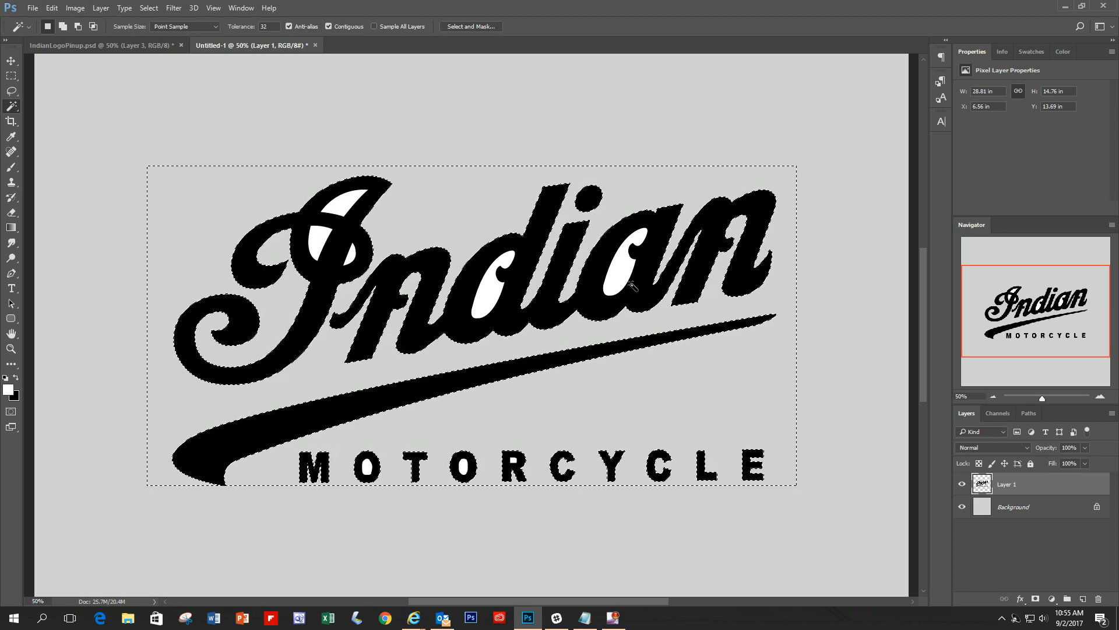
Step: Select the white areas enclosed by the letter I on Layer 1 with the Magic Wand and delete them
left_click(348, 206)
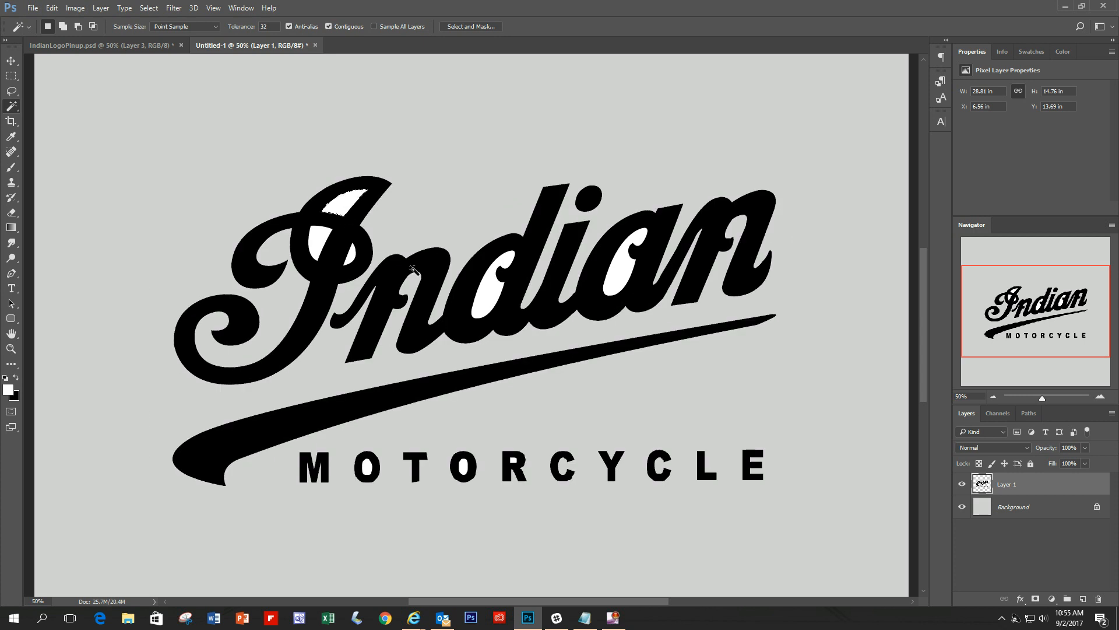
left_click(317, 237)
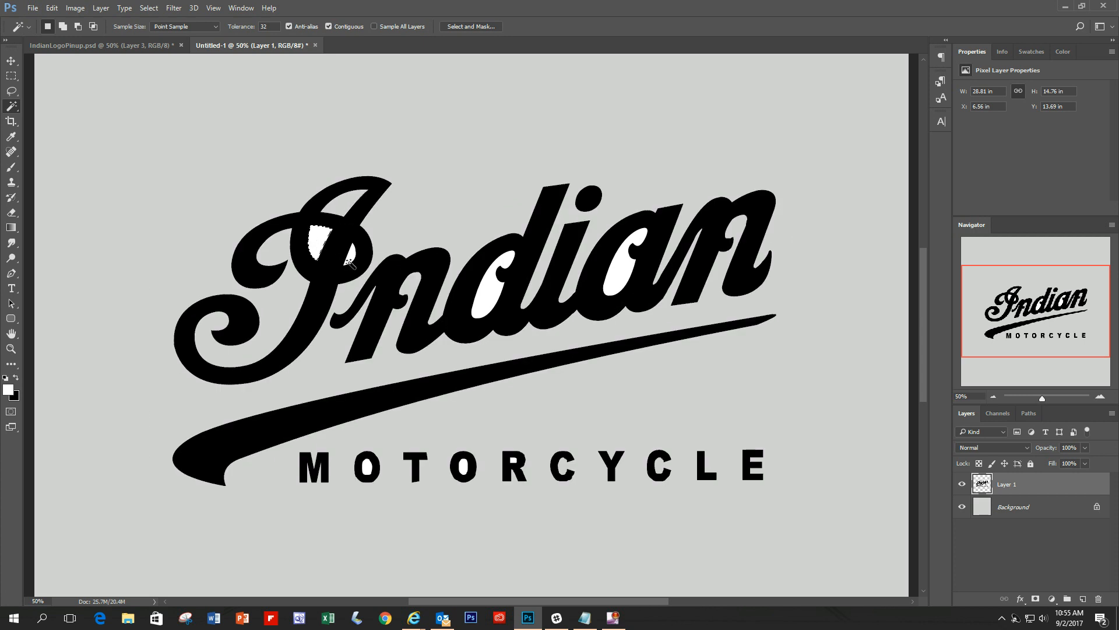
key("Delete")
left_click(352, 257)
key("Delete")
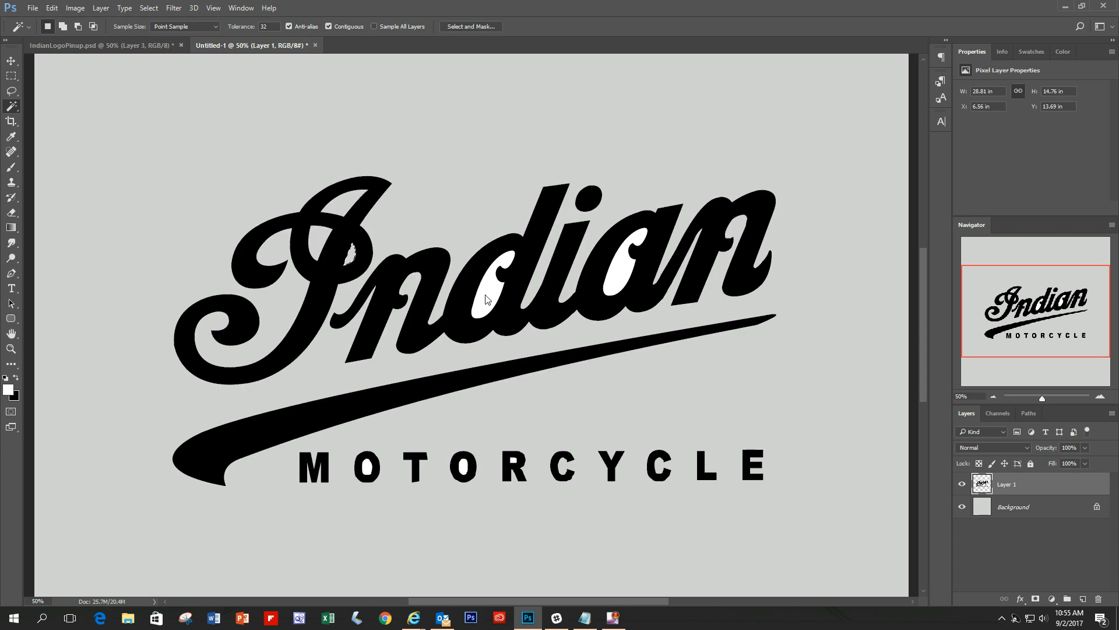
Step: Delete the white areas inside the letters d and a on Layer 1, and clear the selection
left_click(483, 292)
key("Delete")
left_click(608, 284)
key("Delete")
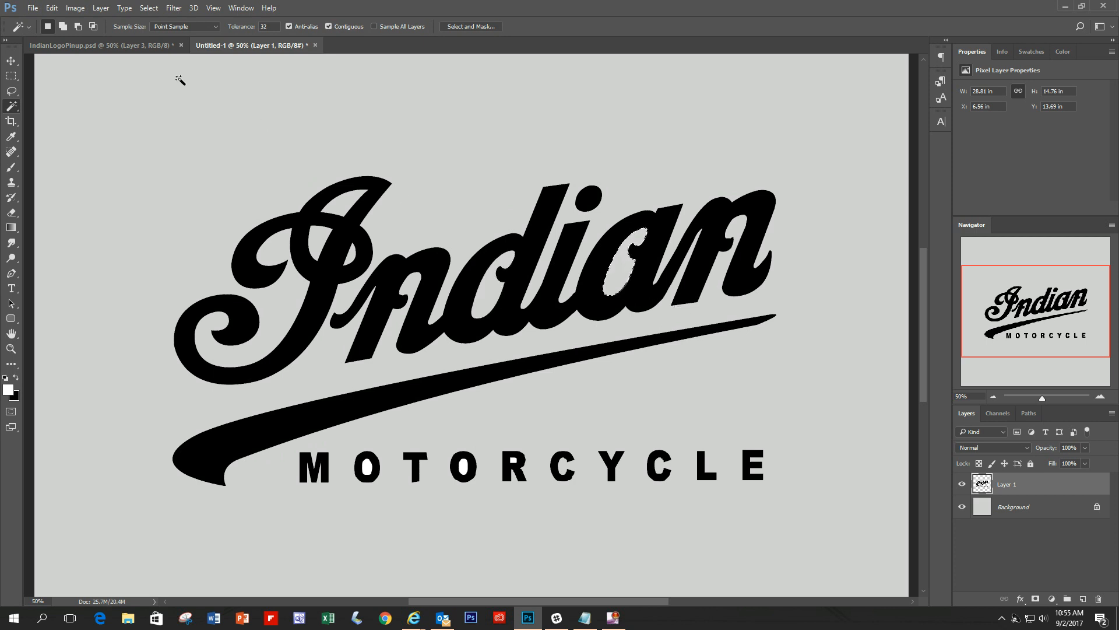
left_click(148, 8)
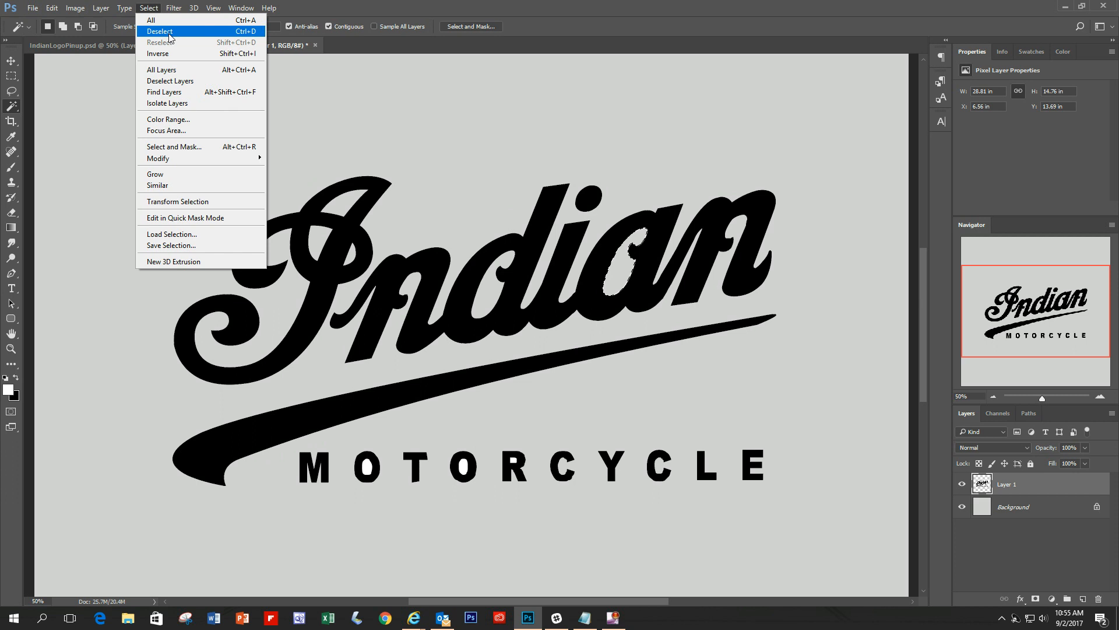
left_click(169, 34)
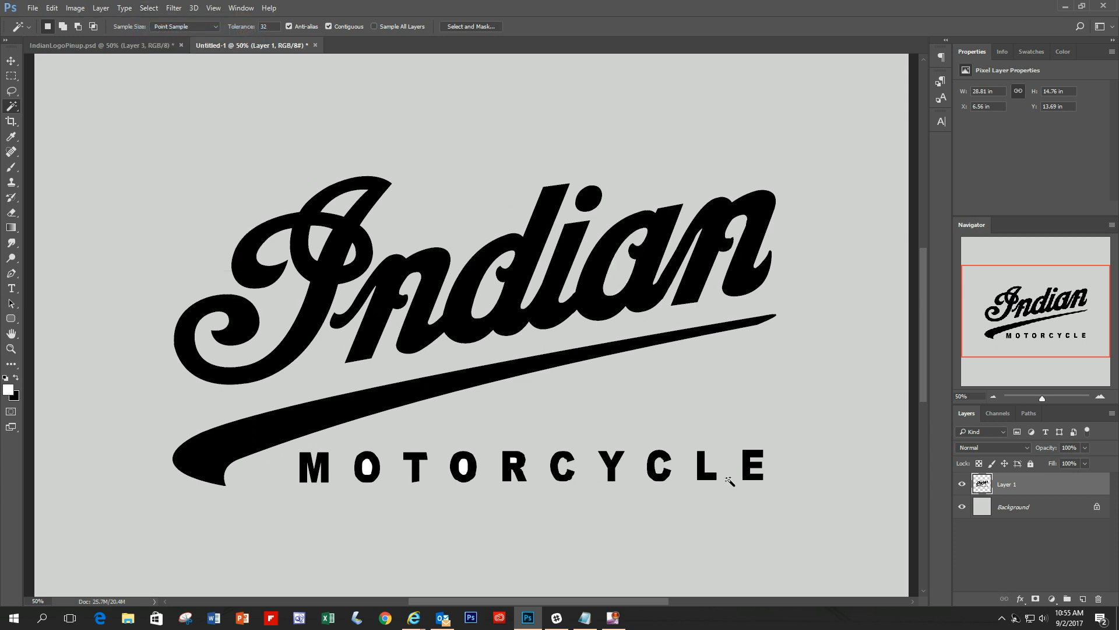
Step: Erase the word MOTORCYCLE below the swoosh on Layer 1 with the Eraser tool
left_click(11, 213)
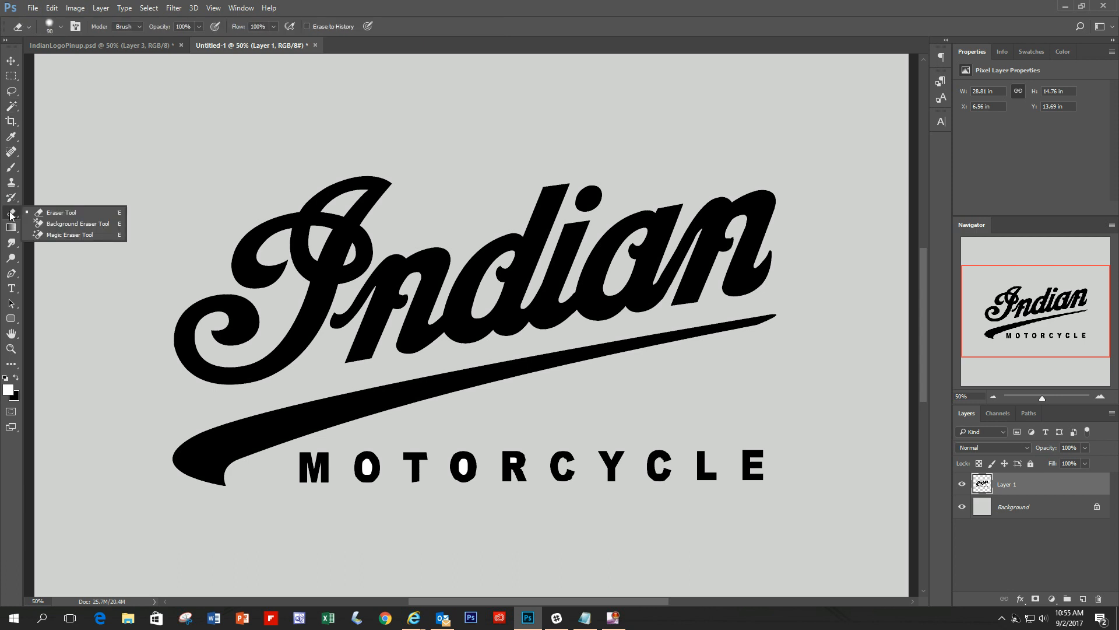
left_click(89, 215)
mouse_move(415, 464)
left_mouse_down()
mouse_move(442, 455)
mouse_move(301, 463)
mouse_move(331, 485)
mouse_move(293, 472)
mouse_move(778, 479)
mouse_move(790, 464)
mouse_move(624, 459)
mouse_move(748, 448)
mouse_move(770, 453)
mouse_move(504, 463)
mouse_move(709, 465)
mouse_move(662, 477)
mouse_move(508, 461)
mouse_move(429, 470)
mouse_move(470, 470)
left_mouse_up()
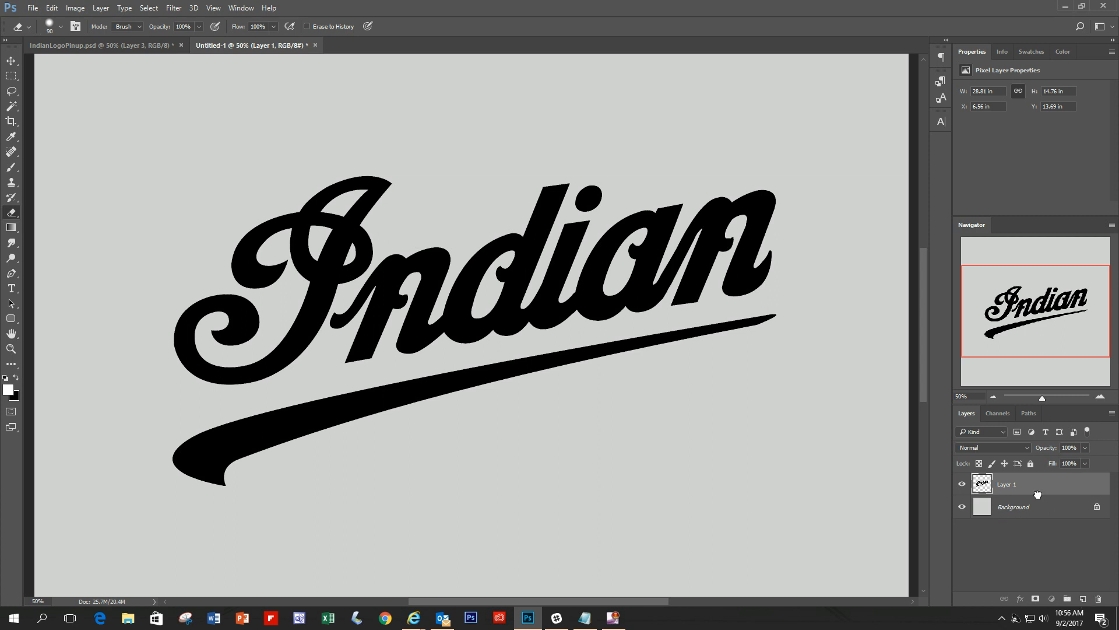
Step: Duplicate Layer 1 and hide the duplicate, keeping the Background layer visible
left_click_drag(1037, 490, 1082, 598)
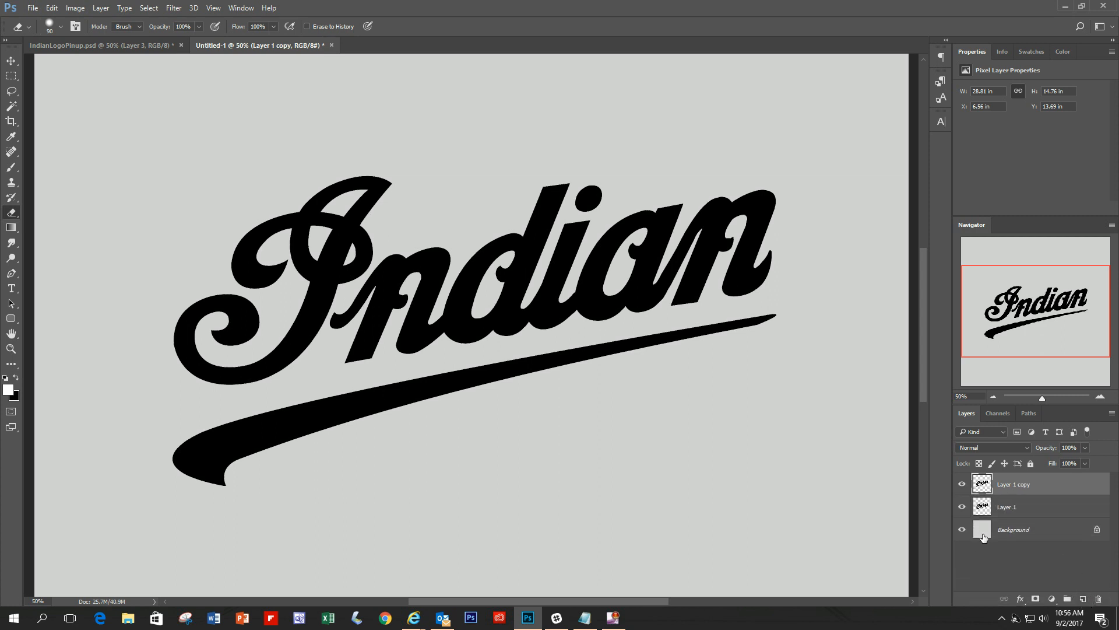
left_click(962, 484)
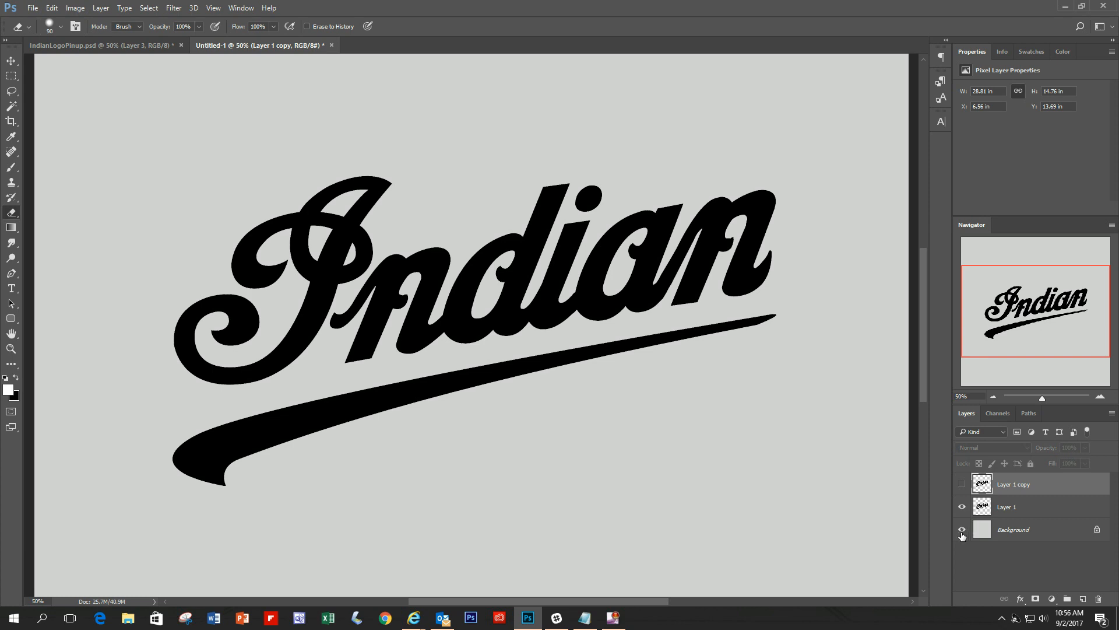
left_click(962, 532)
left_click(962, 530)
key("alt+Tab")
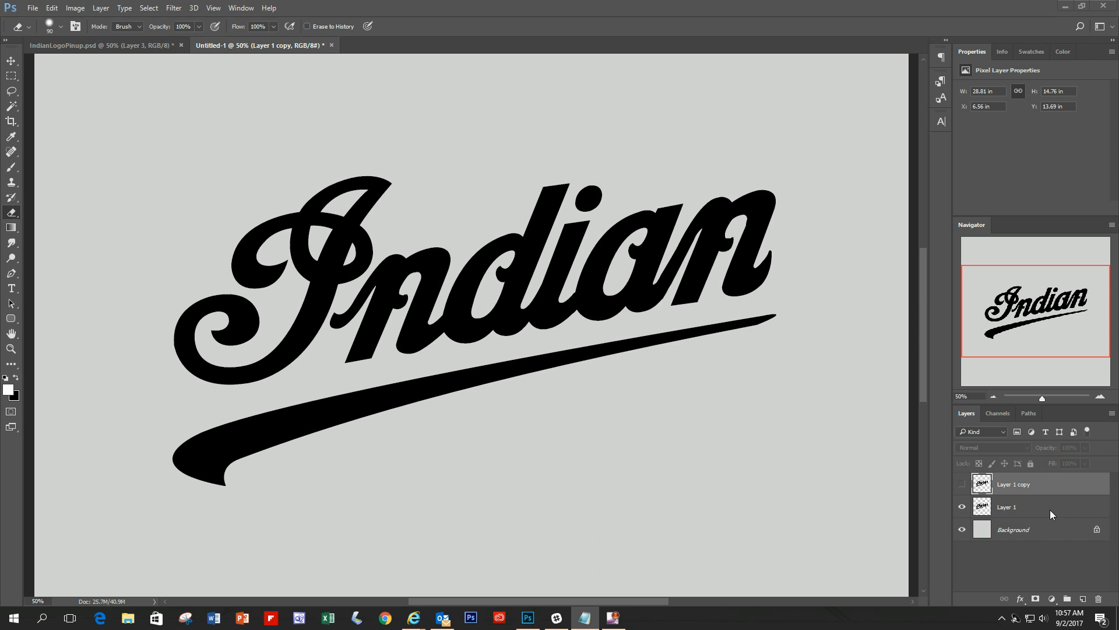
left_click(1068, 506)
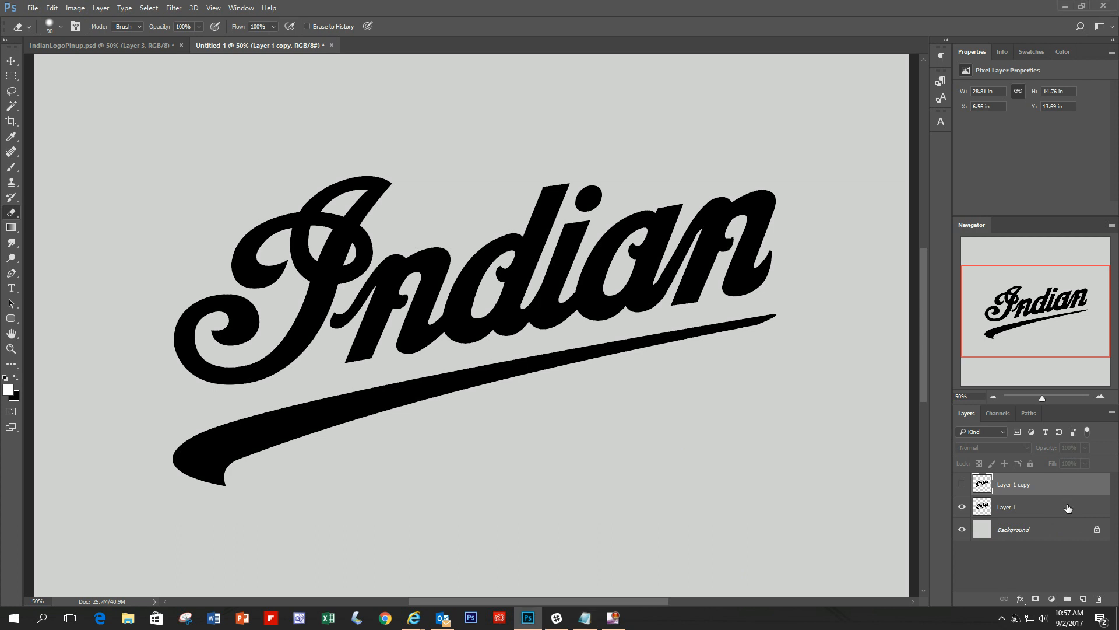
double_click(1068, 506)
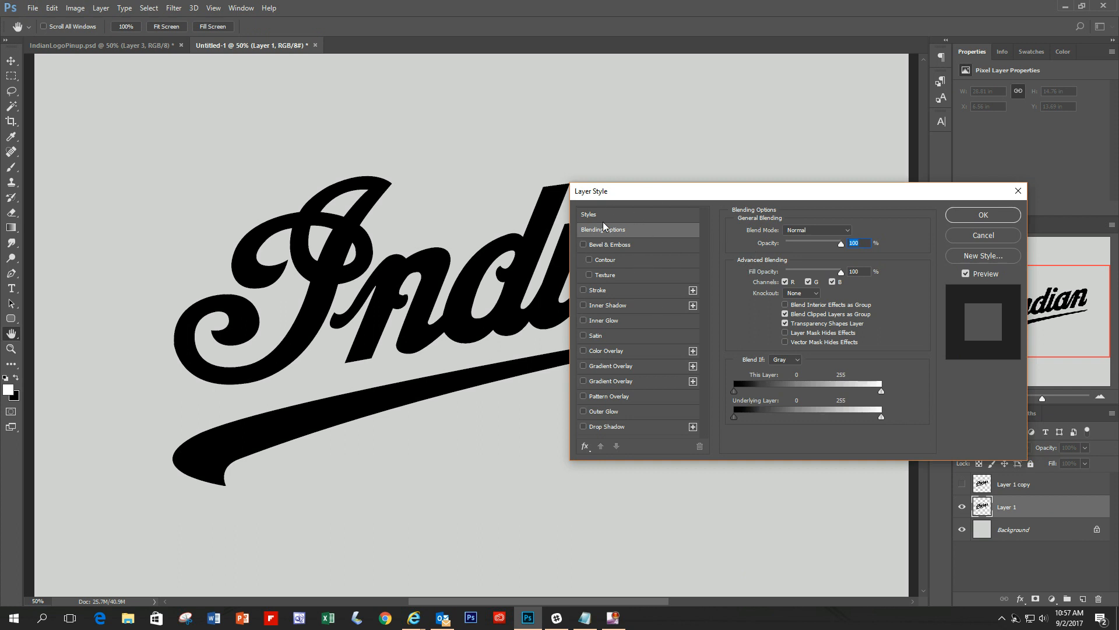
left_click(999, 235)
Step: Add a Stroke layer style to Layer 1 with size 10 px, Outside position, Normal mode, 100% opacity and color #9f3215
right_click(1076, 510)
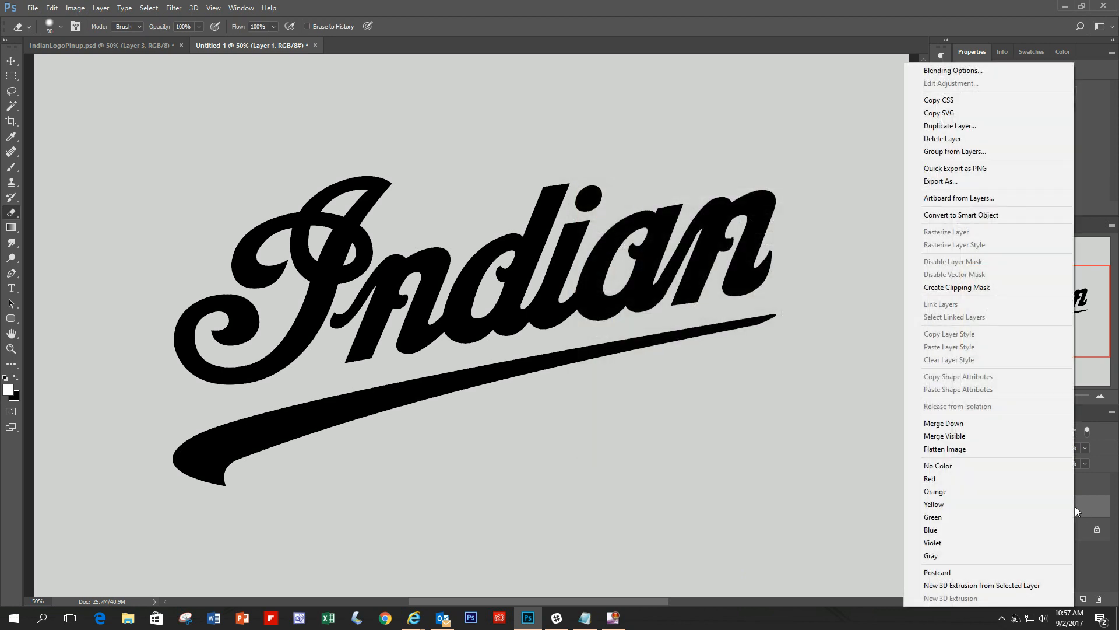
left_click(967, 70)
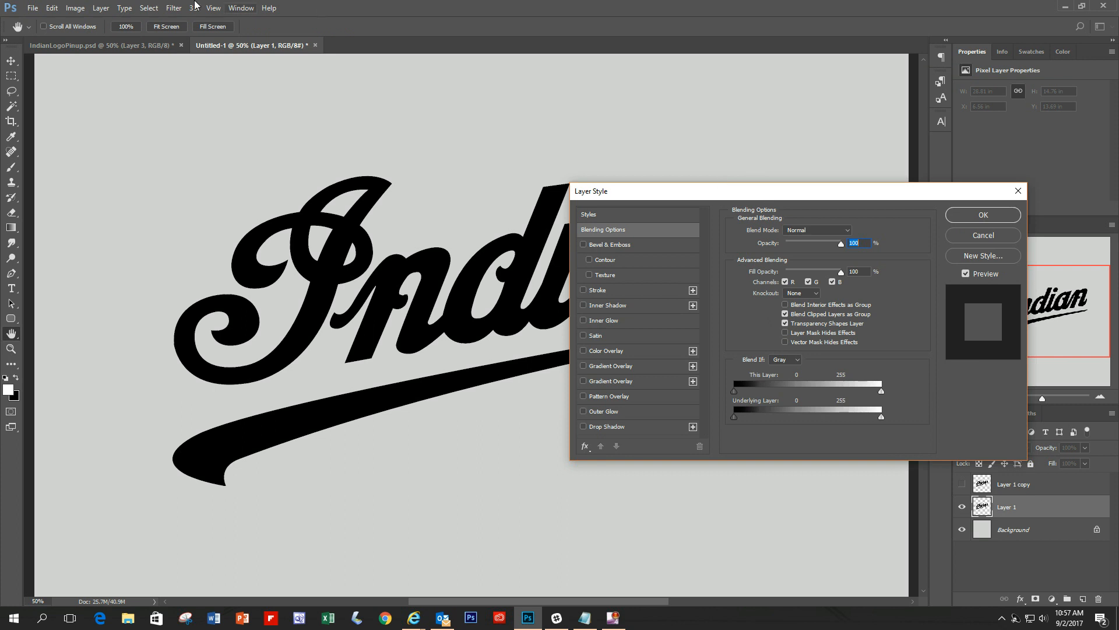
left_click_drag(839, 200, 908, 237)
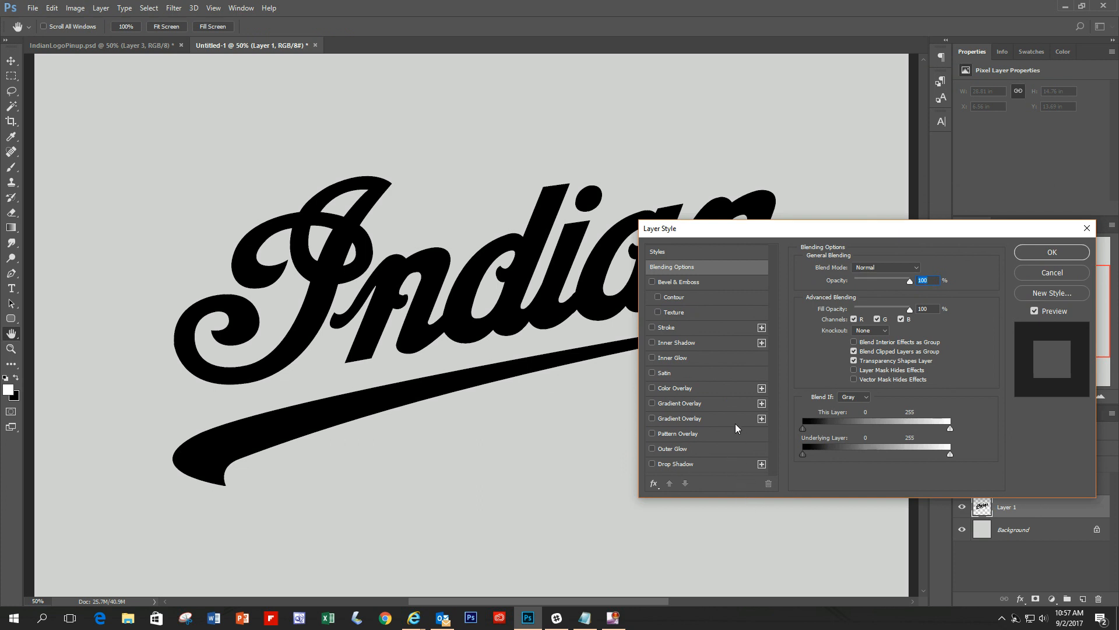
left_click(652, 327)
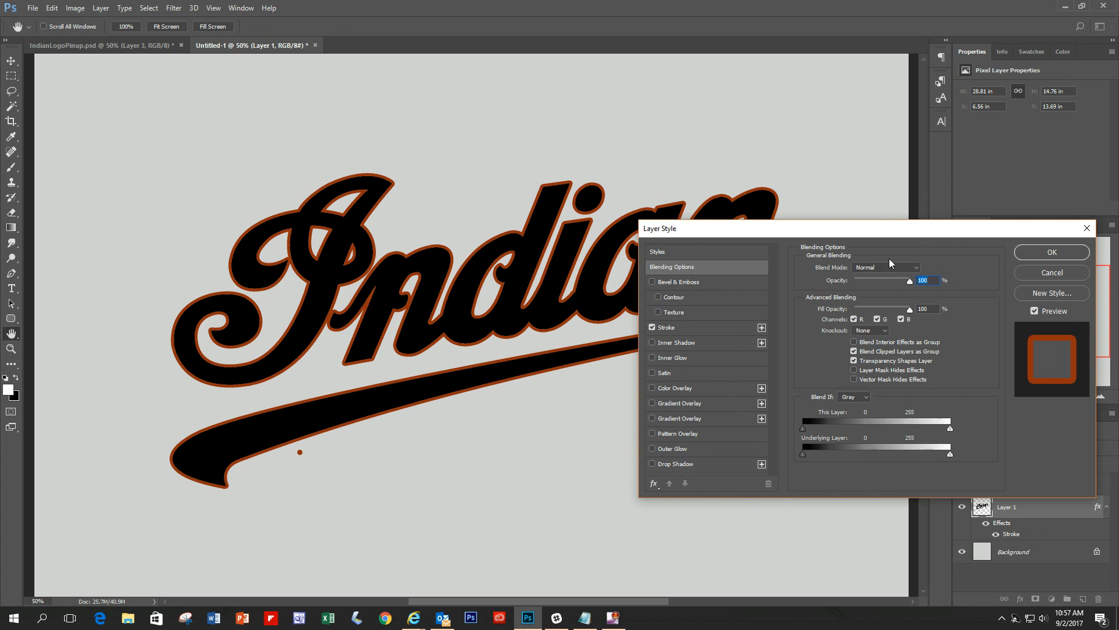
left_click_drag(882, 232, 845, 236)
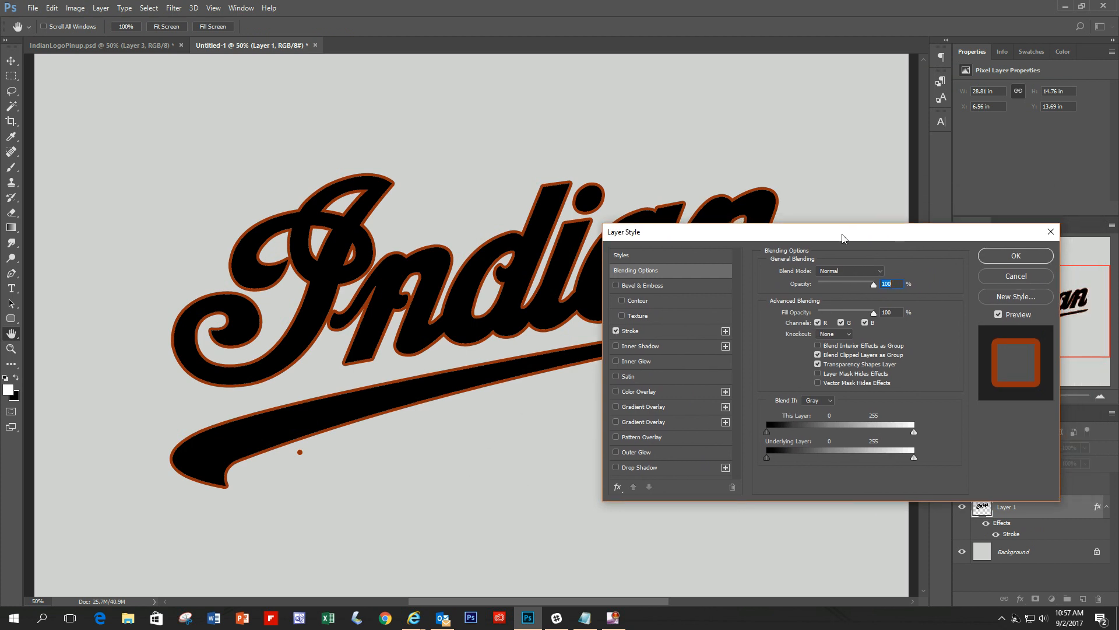
left_click(679, 331)
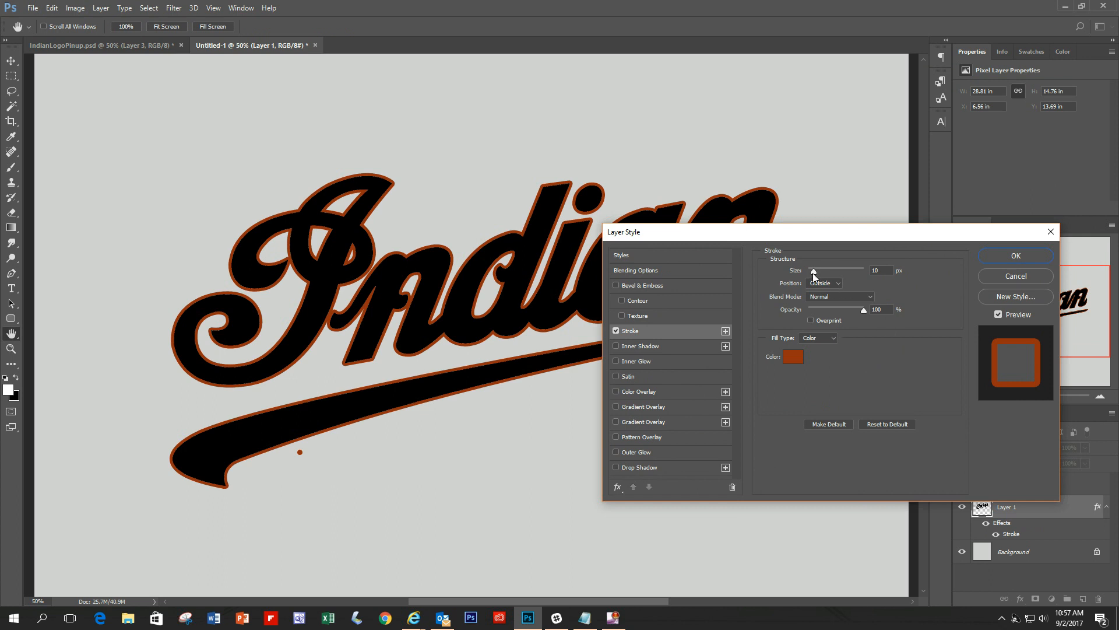
mouse_move(813, 272)
left_mouse_down()
mouse_move(843, 274)
mouse_move(799, 277)
mouse_move(814, 277)
left_mouse_up()
left_click(840, 285)
left_click(894, 390)
left_click(793, 360)
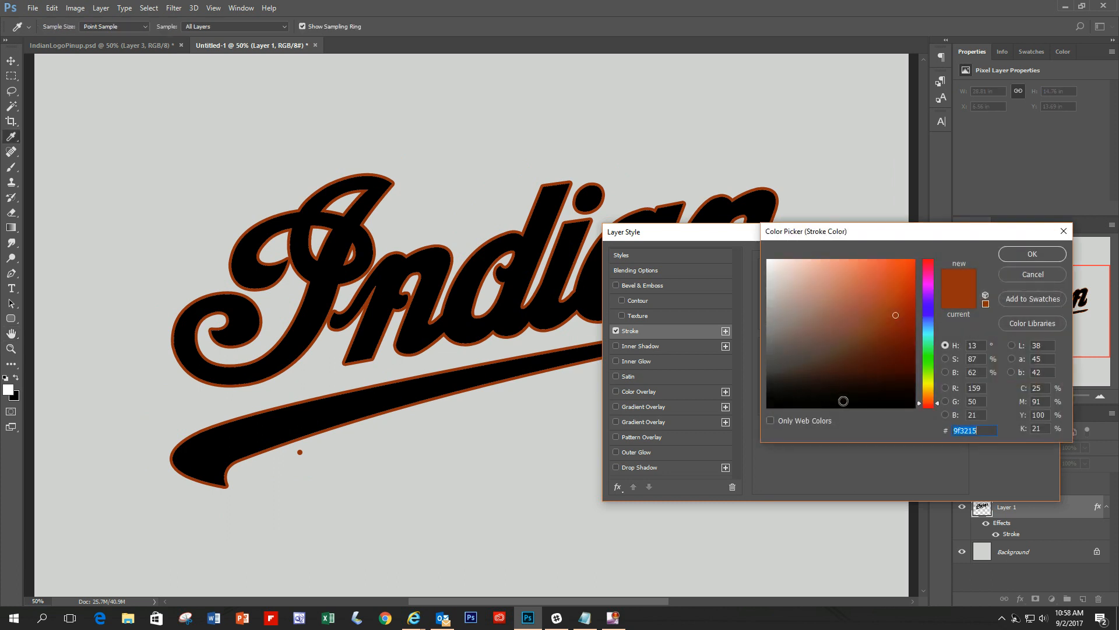
left_click(1020, 255)
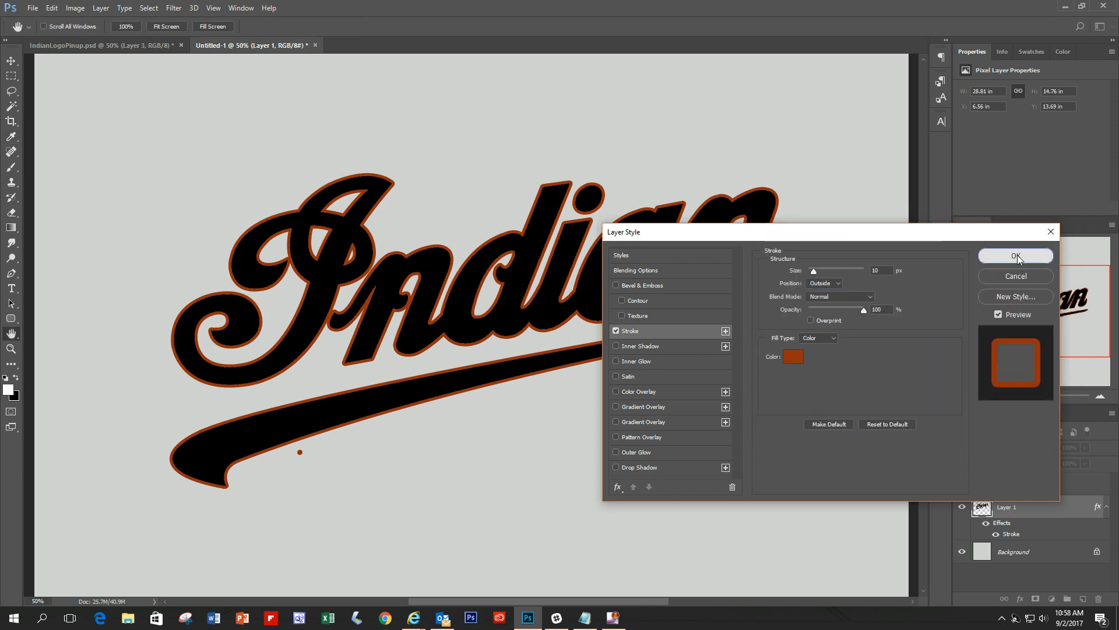
left_click(1016, 254)
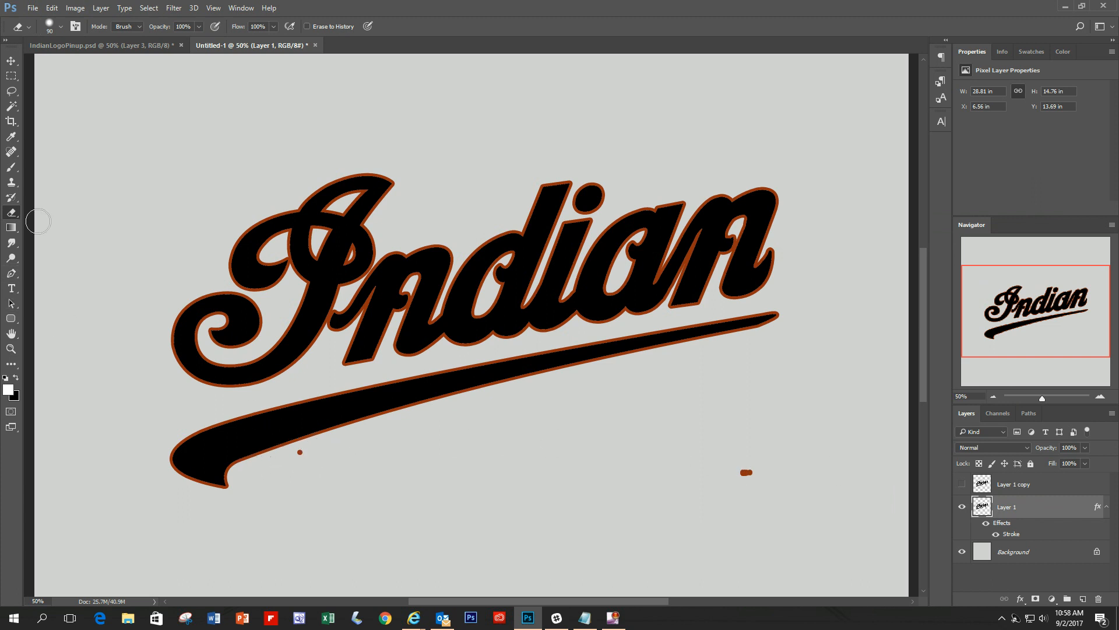
Step: Erase the two stray outlined specks left below the swoosh on Layer 1 and switch to the Move tool
left_click(303, 457)
left_click(741, 469)
left_click(11, 61)
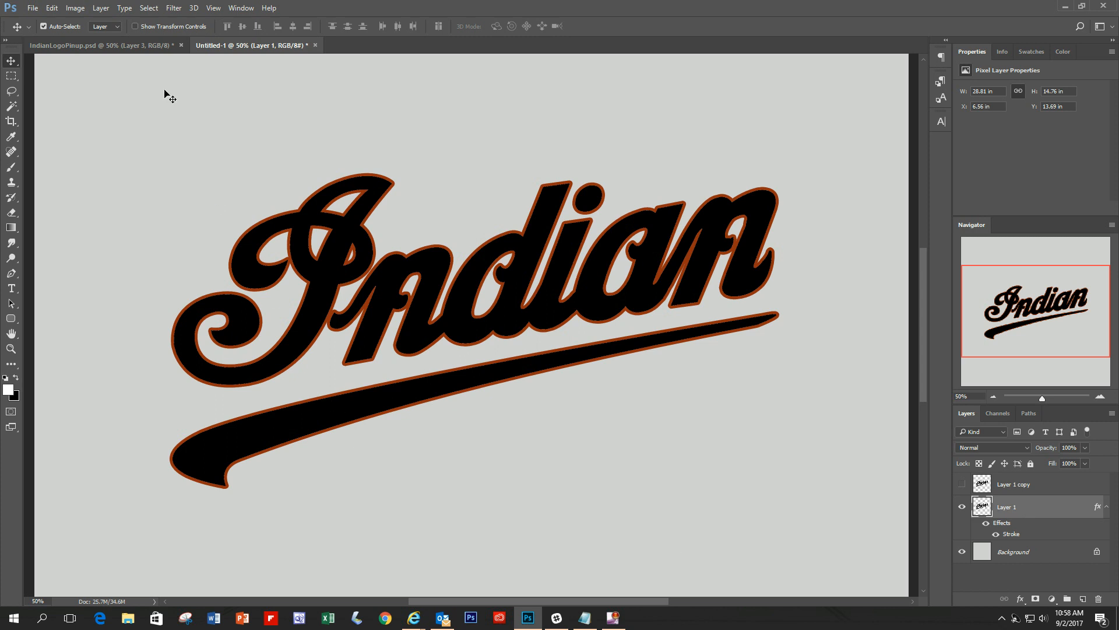
Step: Examine the finished green logo in IndianLogoPinup.psd and return to the untitled document
left_click(117, 46)
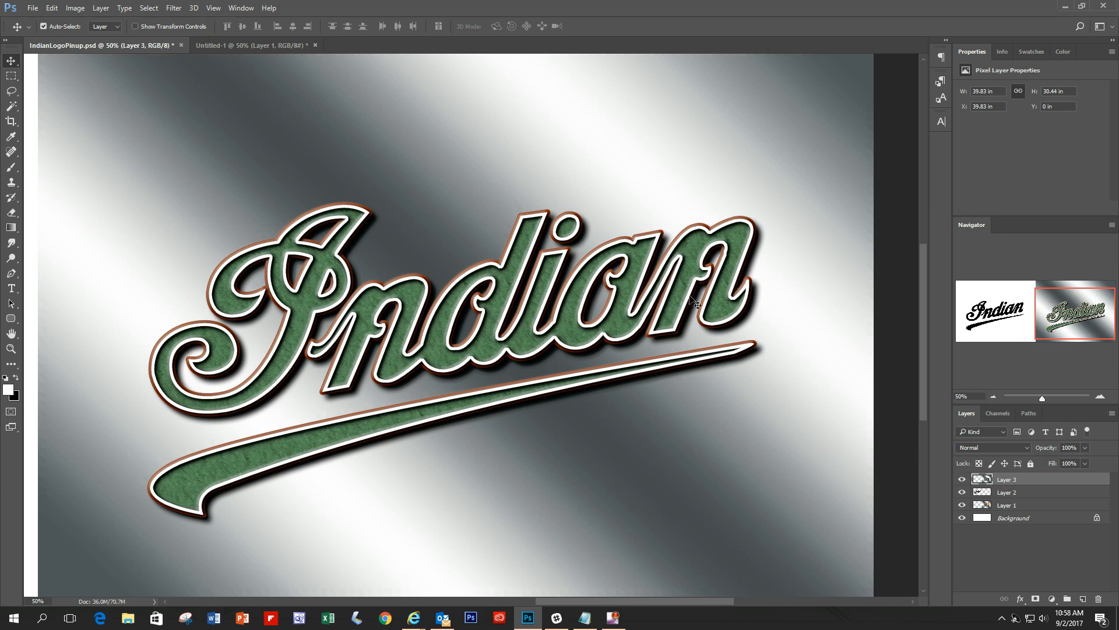
left_click(244, 47)
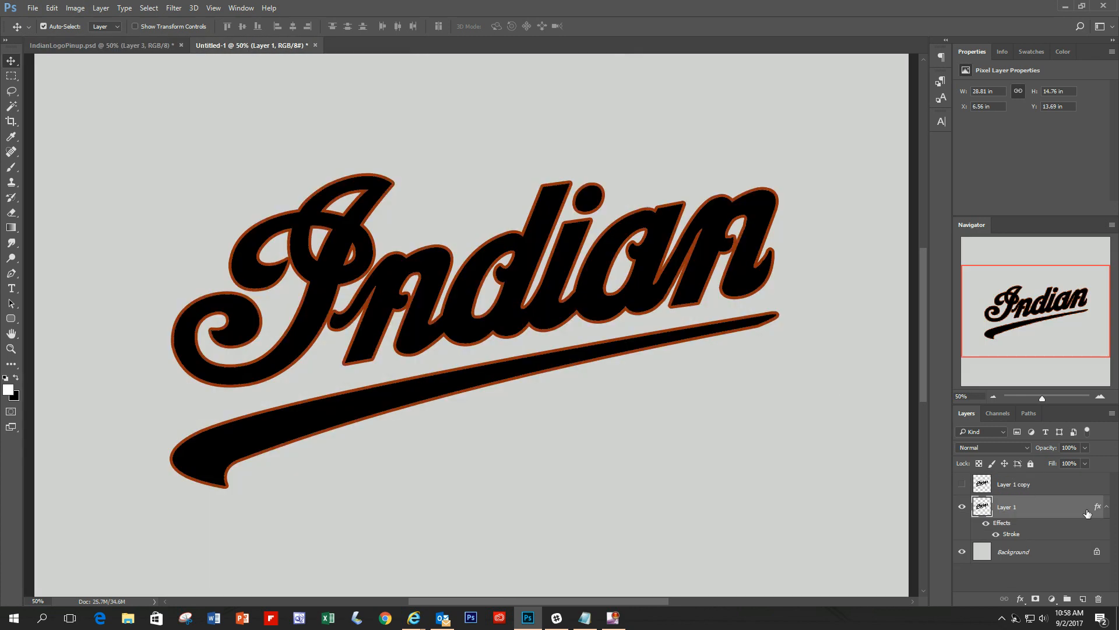
Step: Show and select Layer 1 copy, and hide the stroked Layer 1
left_click(963, 484)
left_click(1045, 490)
left_click(962, 507)
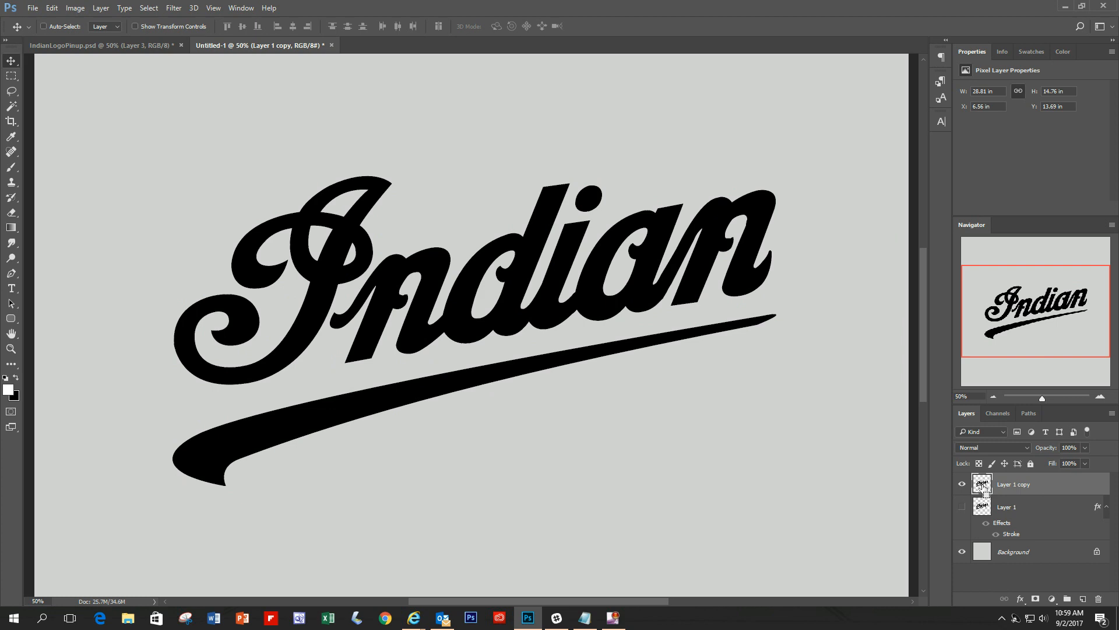
Step: Load the lettering of Layer 1 copy as a selection, fill it with White at Normal mode and 100% opacity, and deselect
left_click(983, 486, "ctrl")
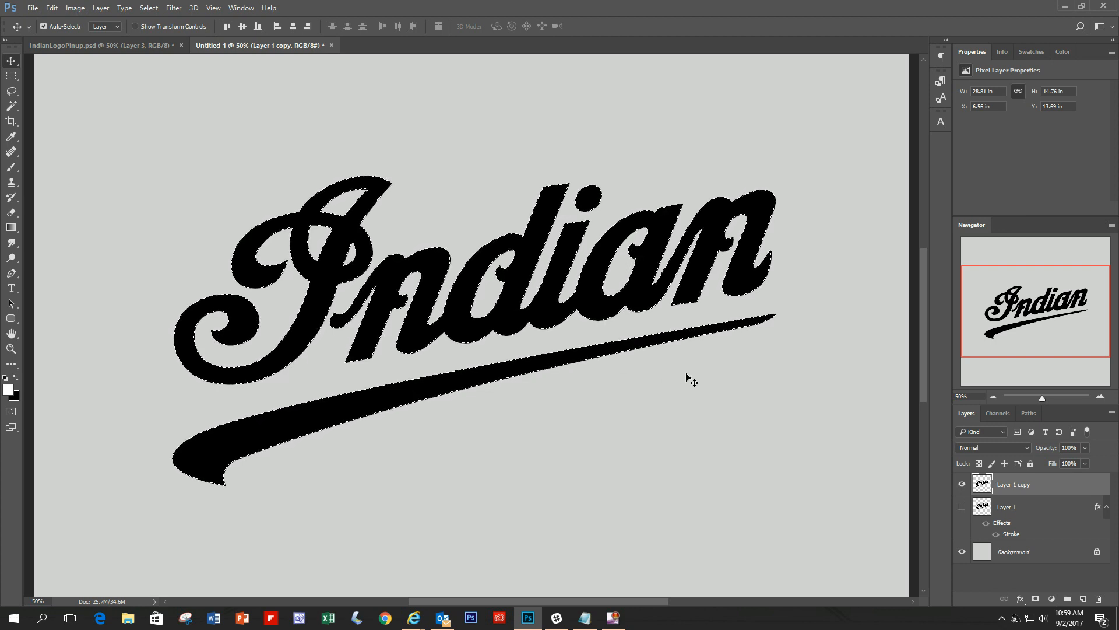
left_click(53, 8)
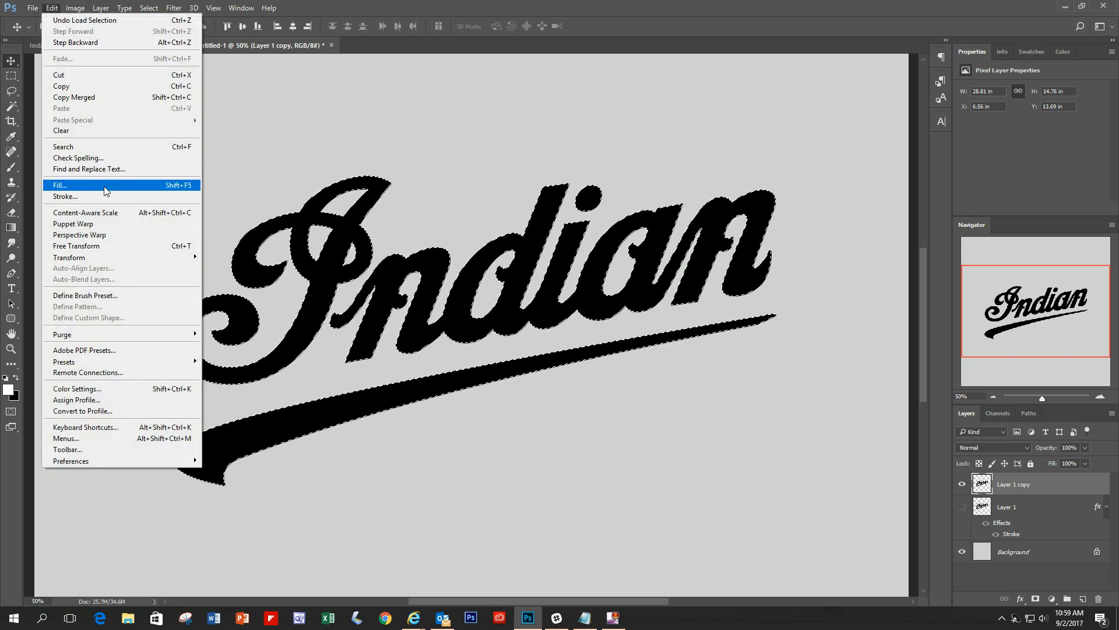
left_click(103, 186)
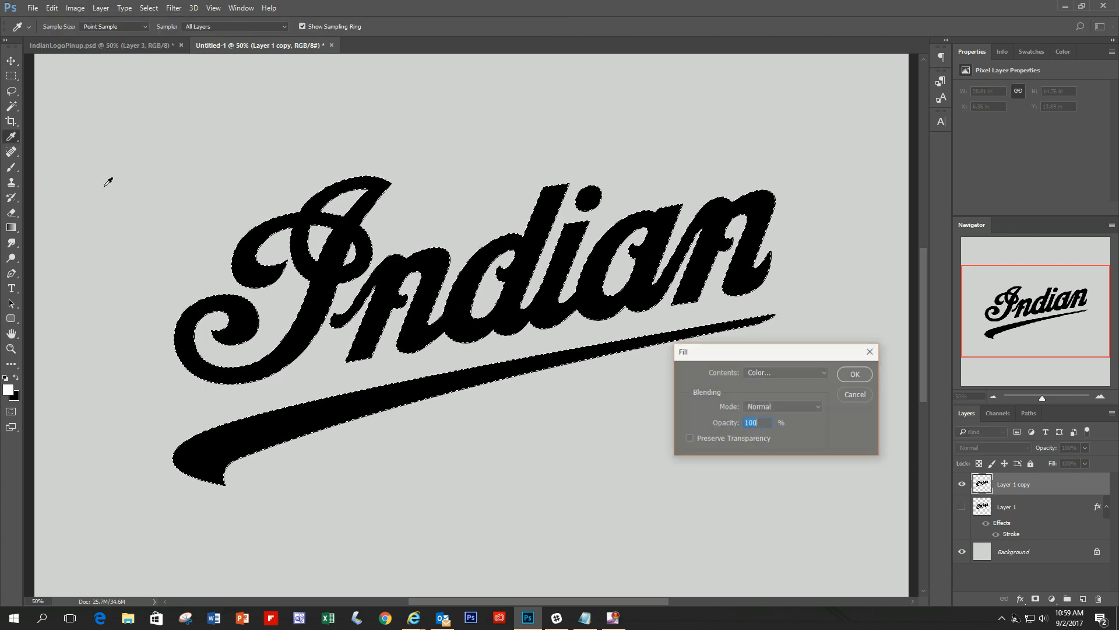
left_click(823, 373)
left_click(785, 465)
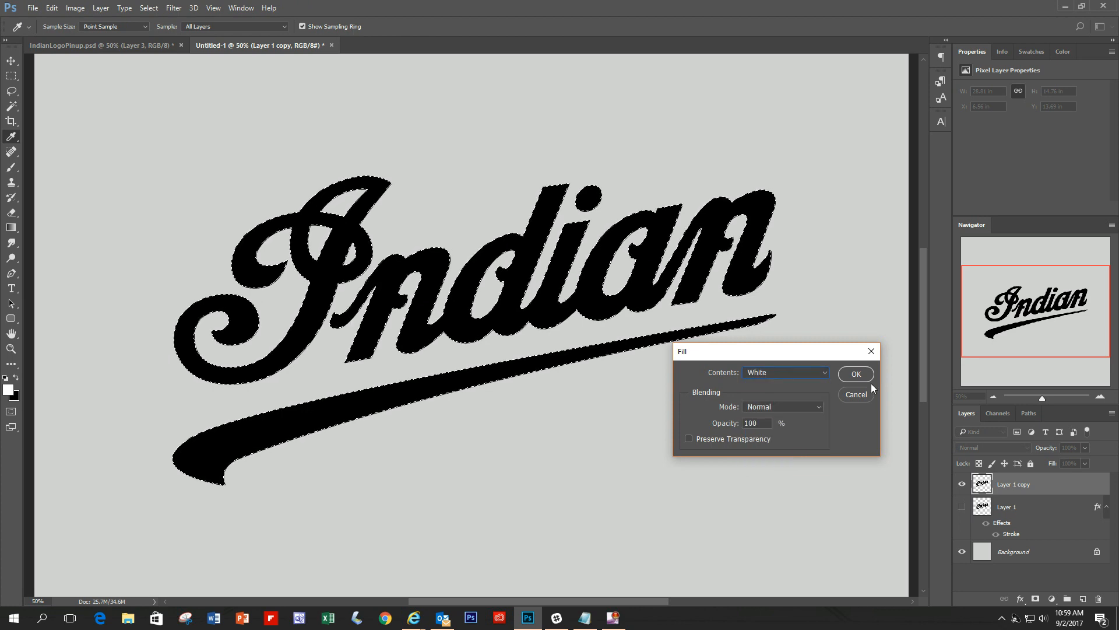
left_click(862, 378)
key("v")
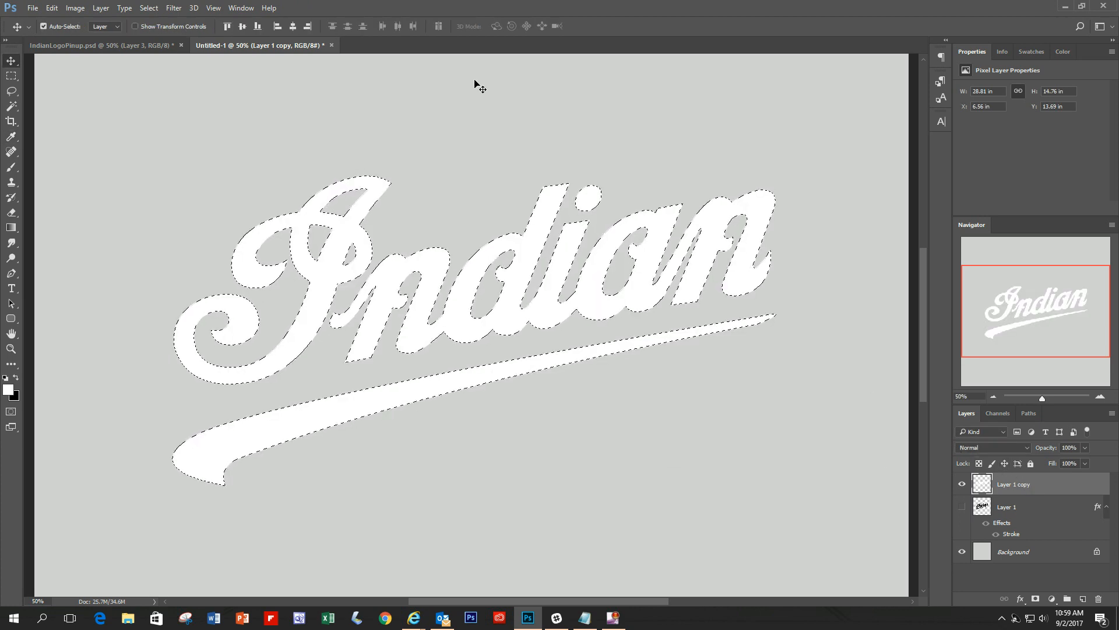
left_click(175, 8)
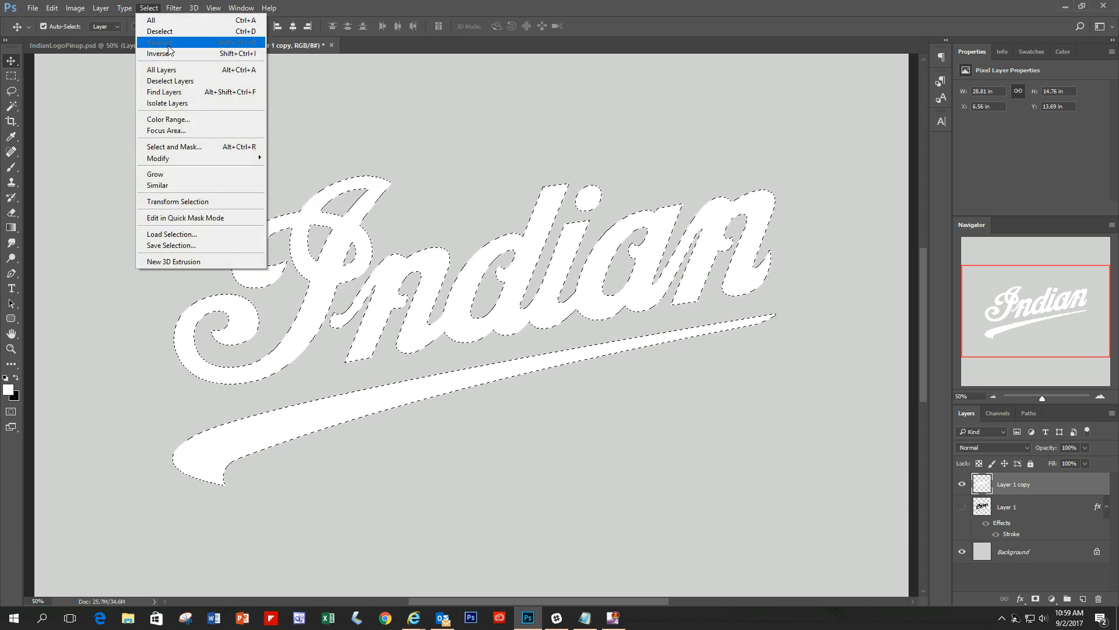
left_click(168, 32)
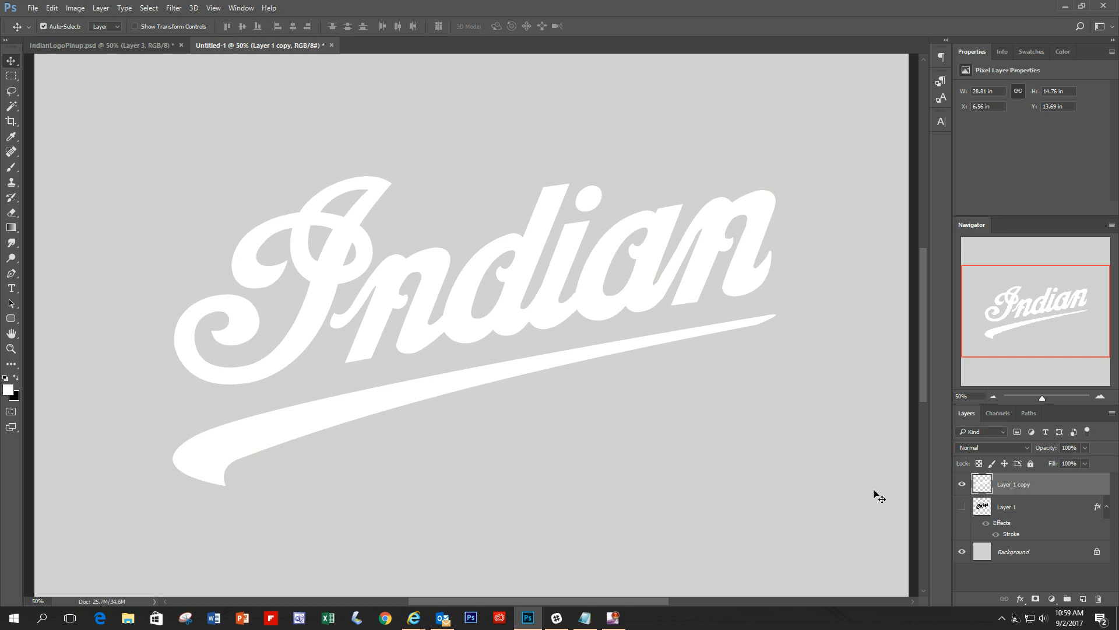
Step: Hide the white Layer 1 copy and show the stroked Layer 1 again
left_click(963, 484)
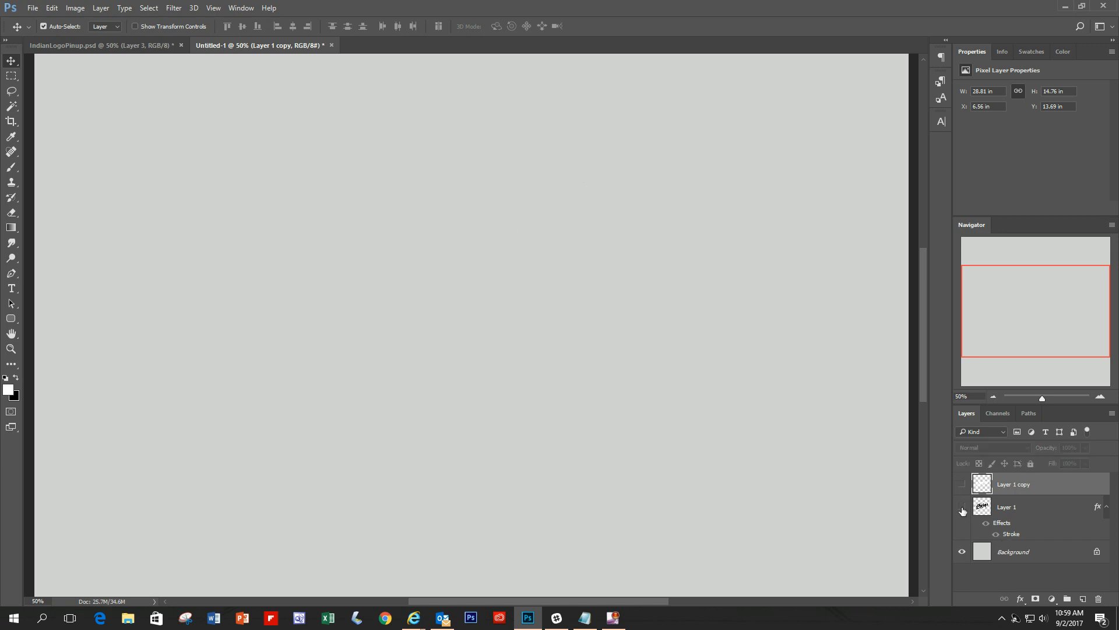
left_click(962, 508)
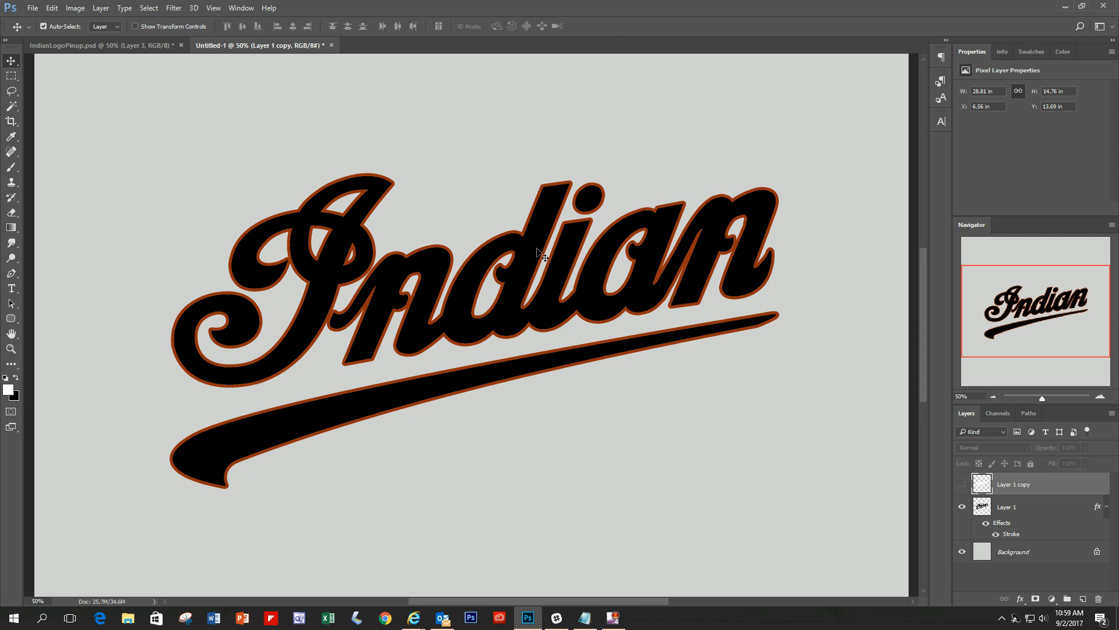
Step: Show only the white Layer 1 copy over the background, load its lettering as a selection and contract it by 10 pixels
left_click(963, 486)
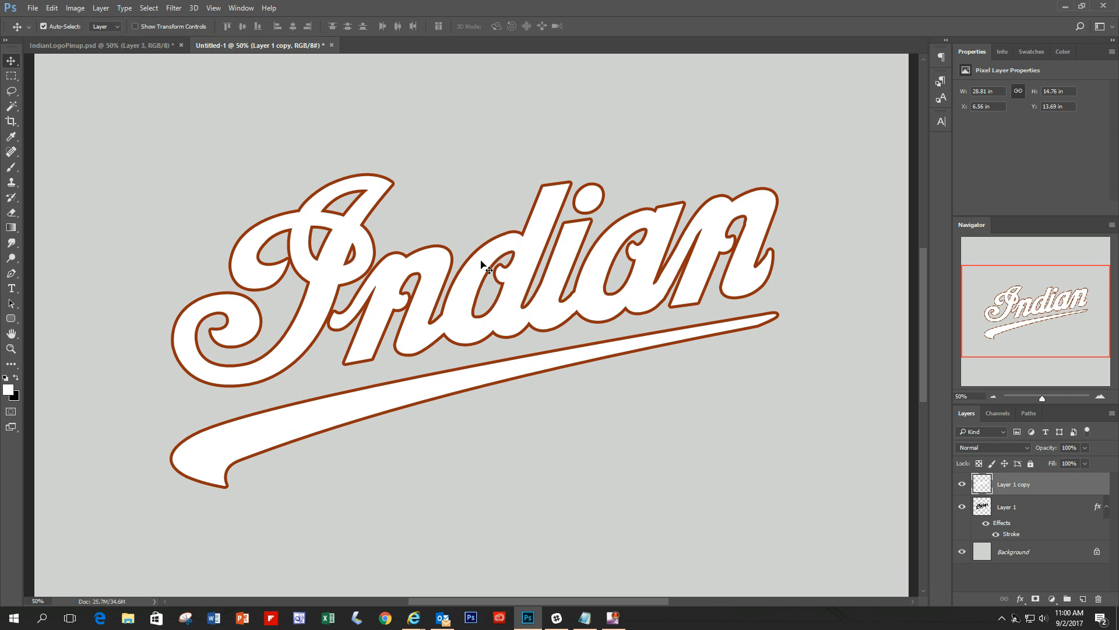
left_click(963, 507)
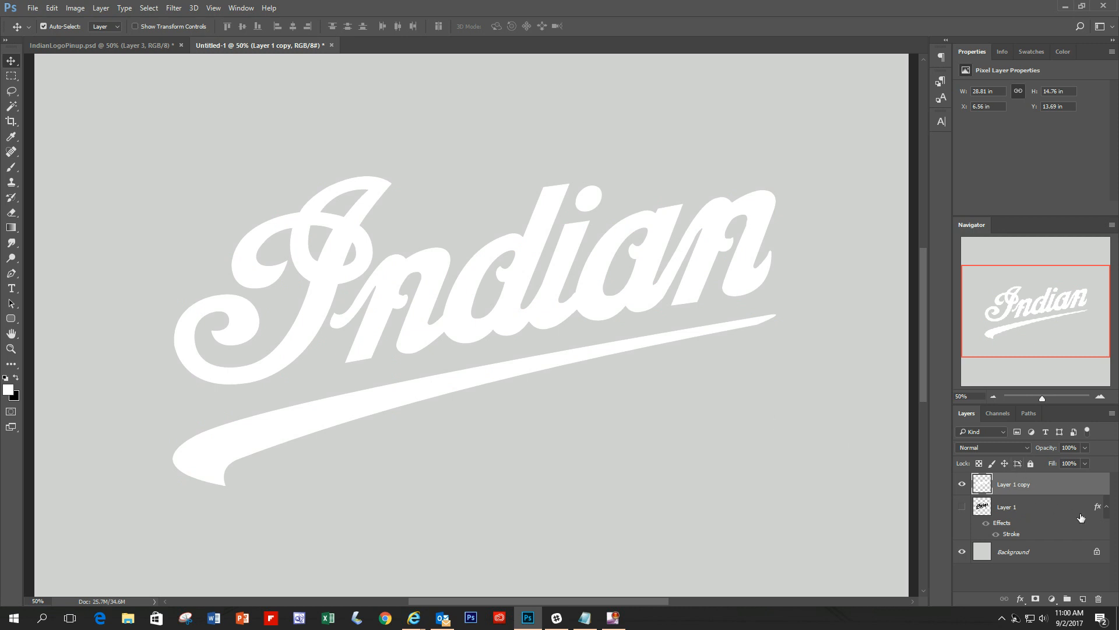
left_click(983, 486, "ctrl")
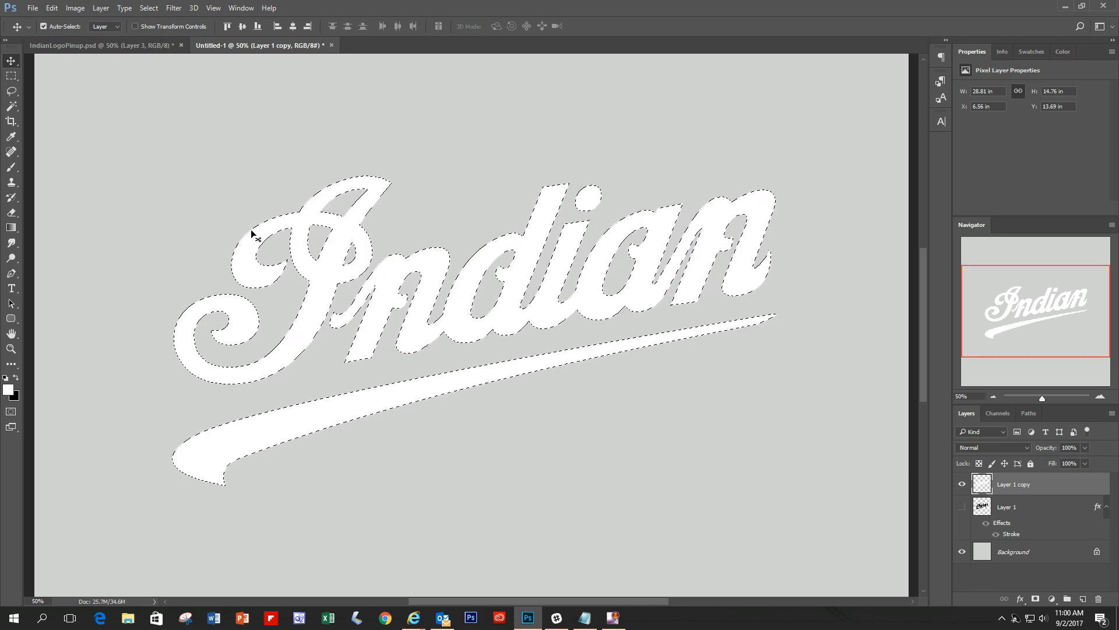
left_click(149, 8)
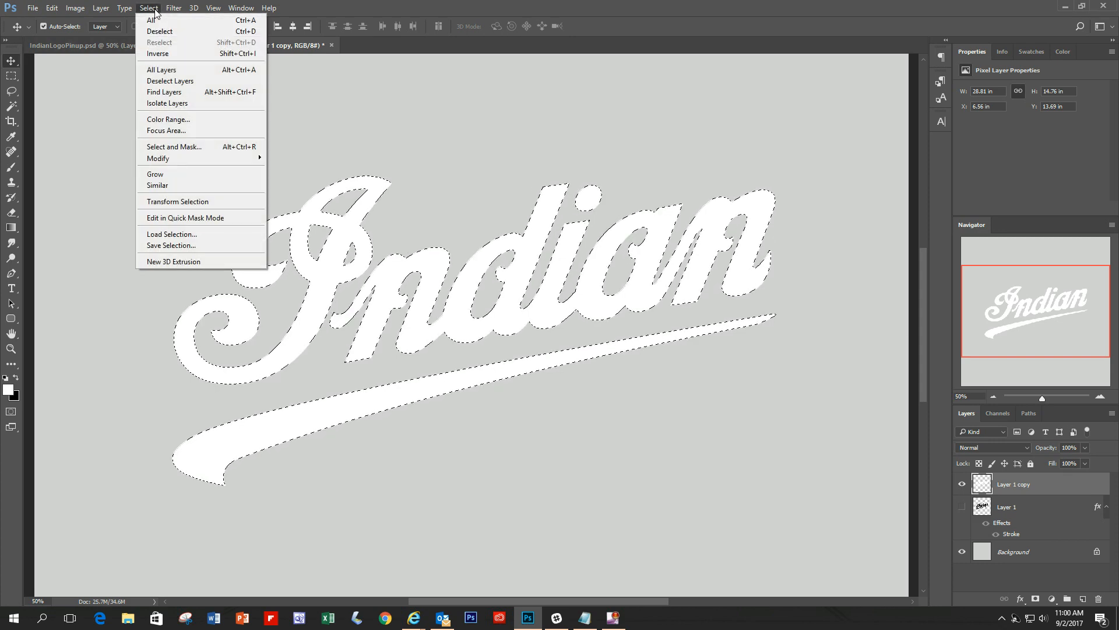
mouse_move(177, 161)
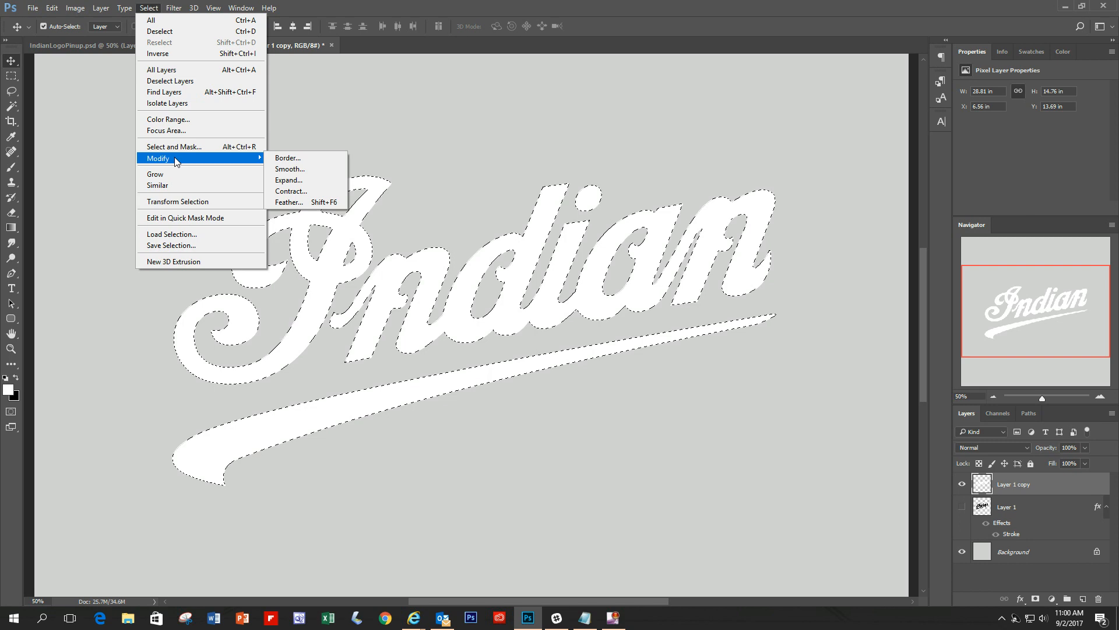
left_click(321, 192)
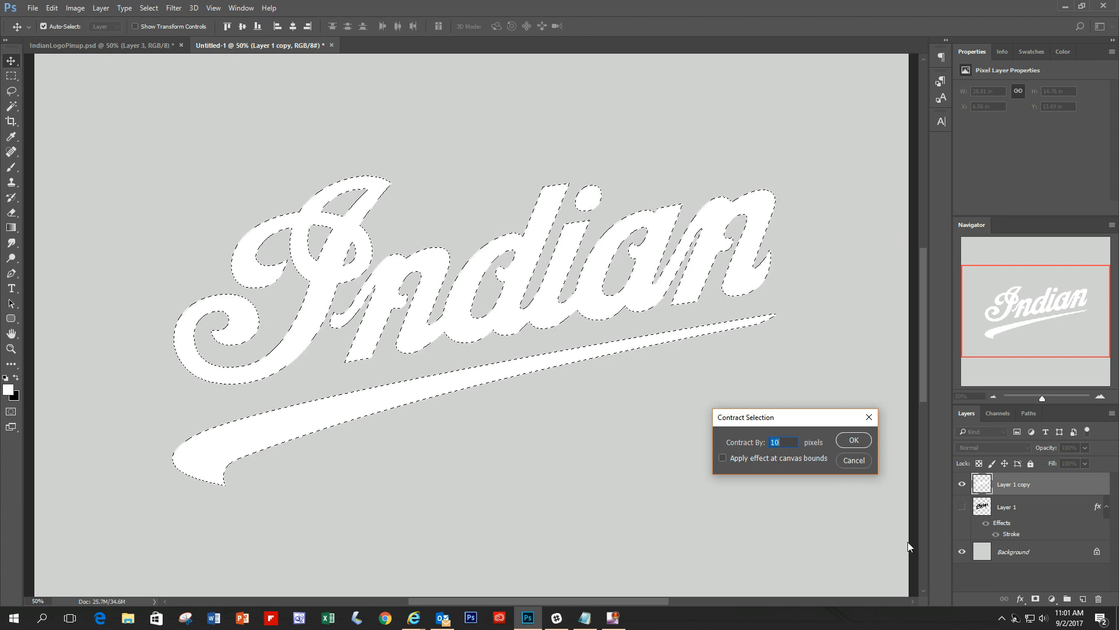
left_click(854, 442)
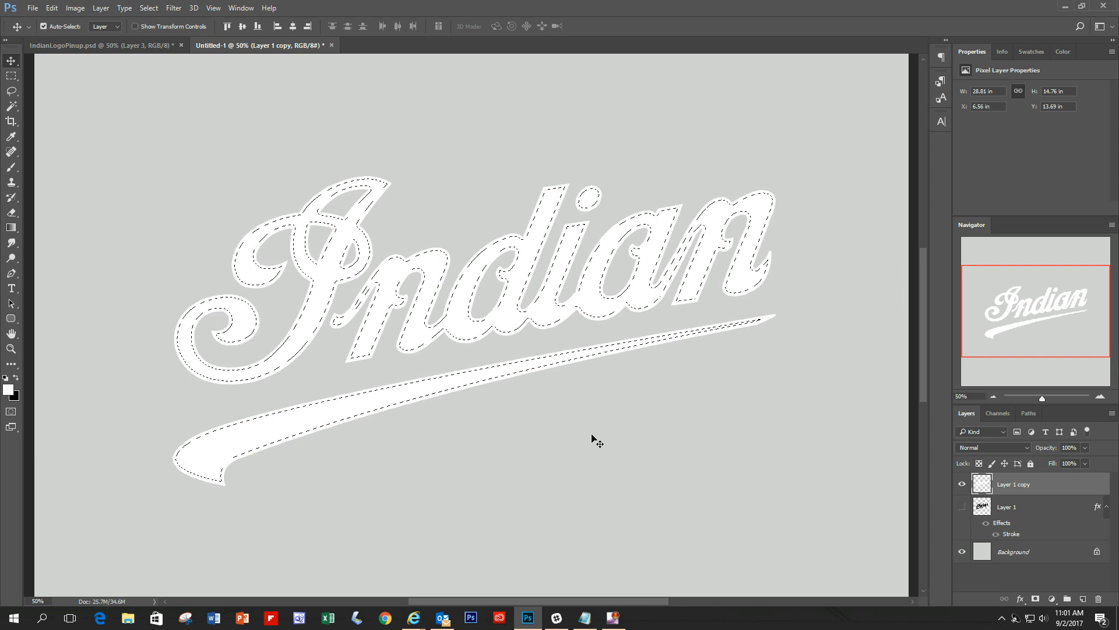
Step: Delete the selected interior of the white lettering on Layer 1 copy and deselect
key("Delete")
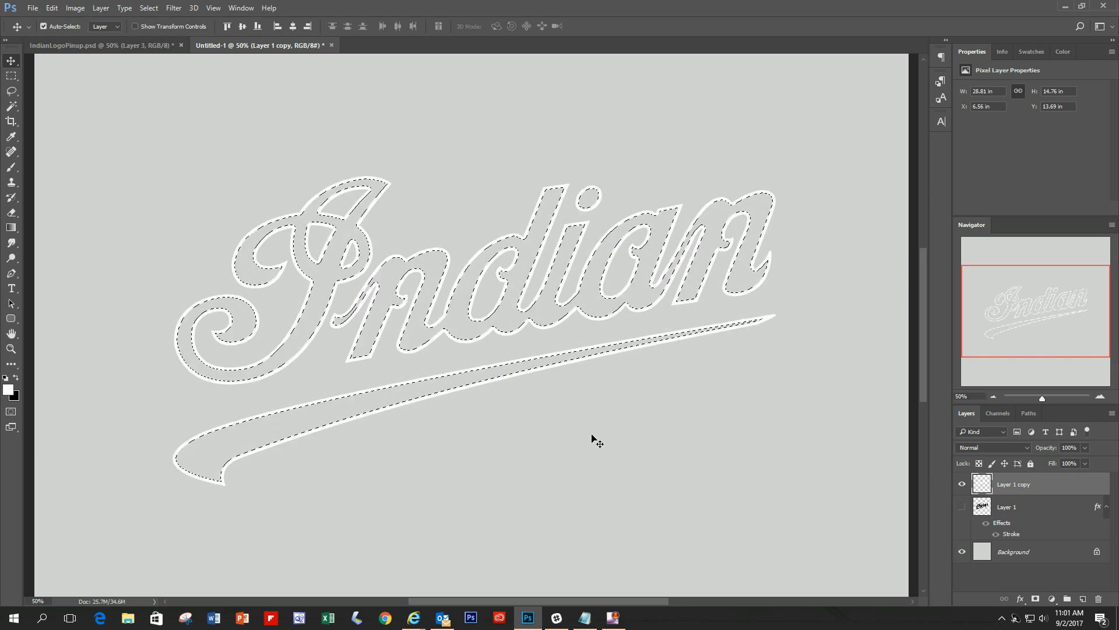
left_click(149, 8)
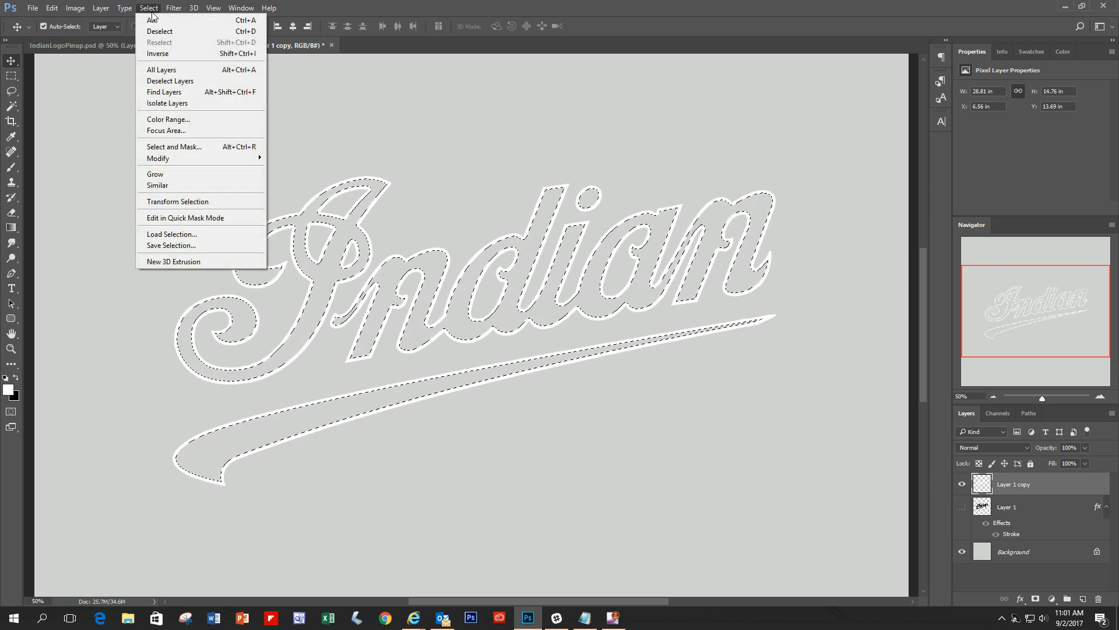
left_click(166, 34)
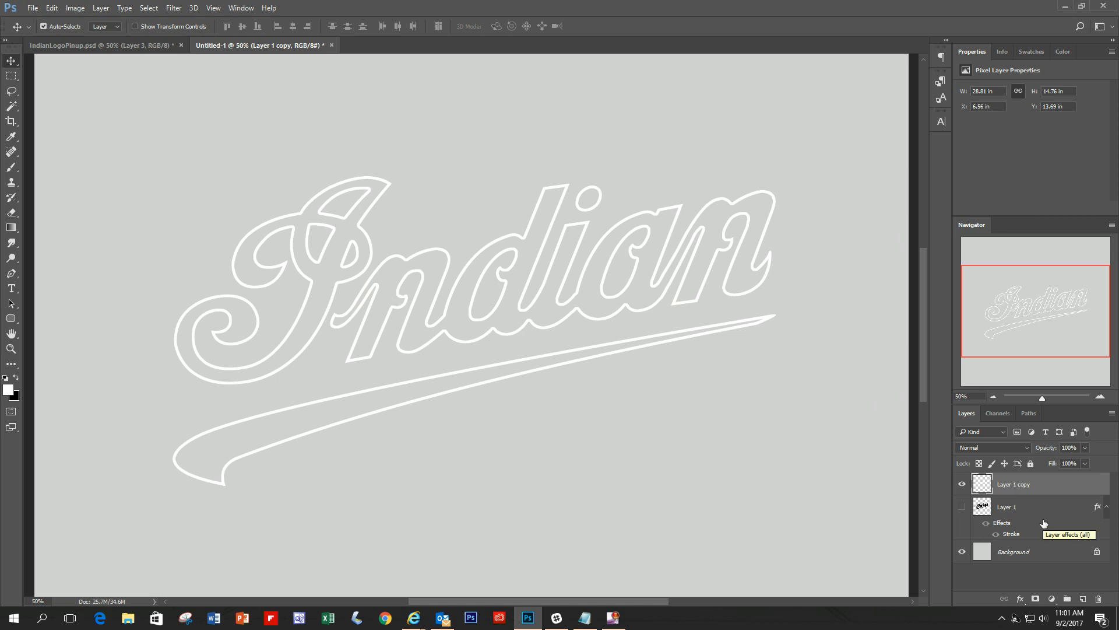
Step: Show the stroked black Layer 1 together with the white outline of Layer 1 copy
left_click(963, 485)
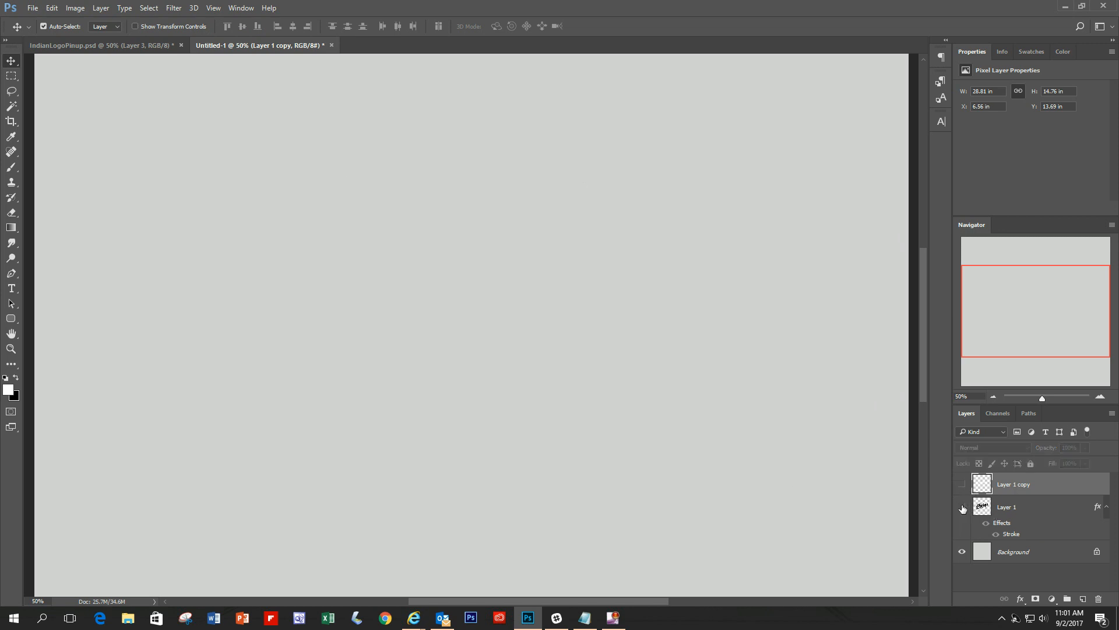
left_click(962, 507)
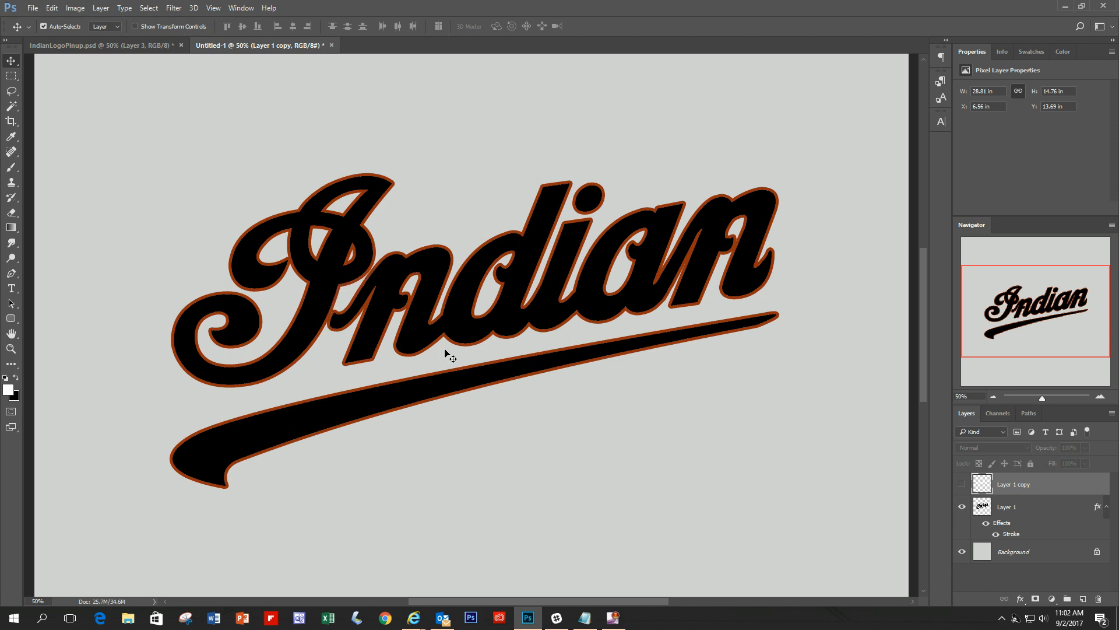
left_click(961, 484)
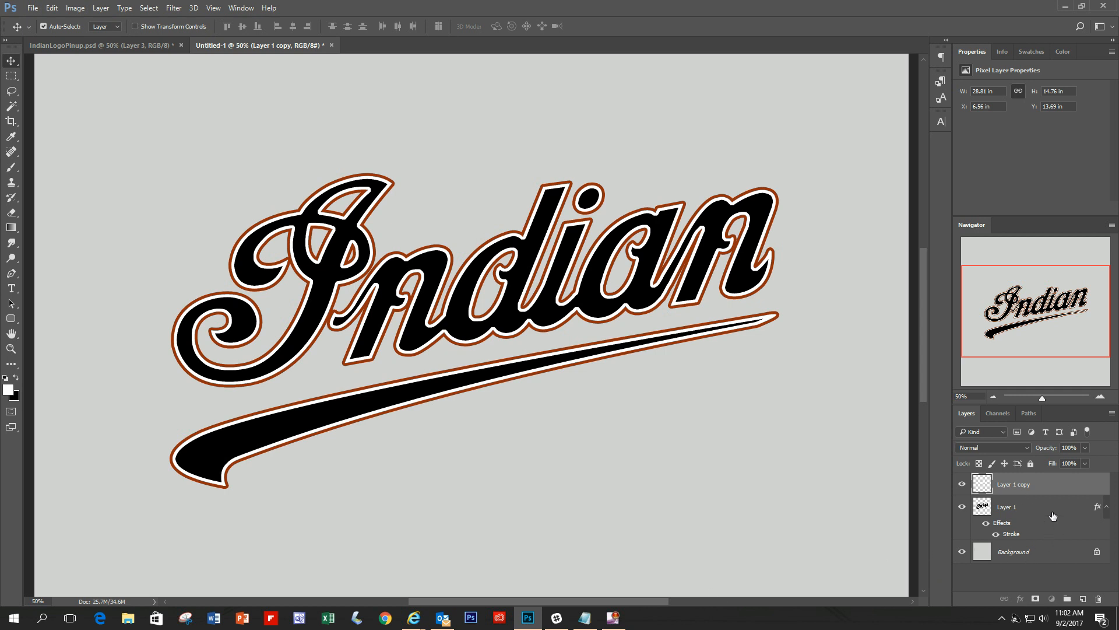
Step: Hide Layer 1 copy and enable a Drop Shadow in the layer style of Layer 1
left_click(1041, 518)
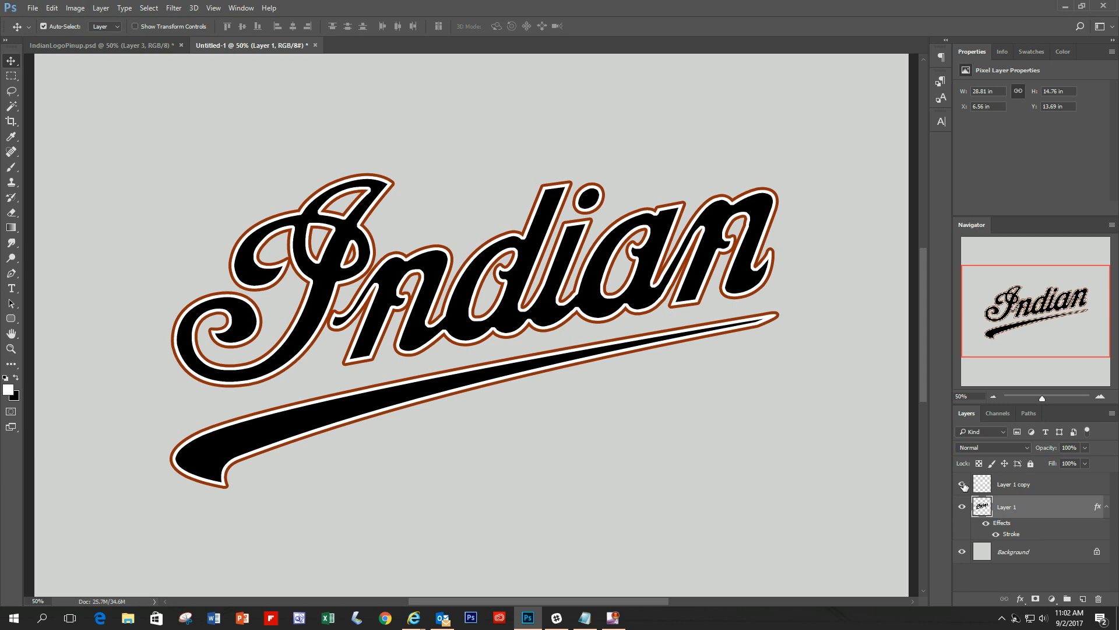
left_click(963, 484)
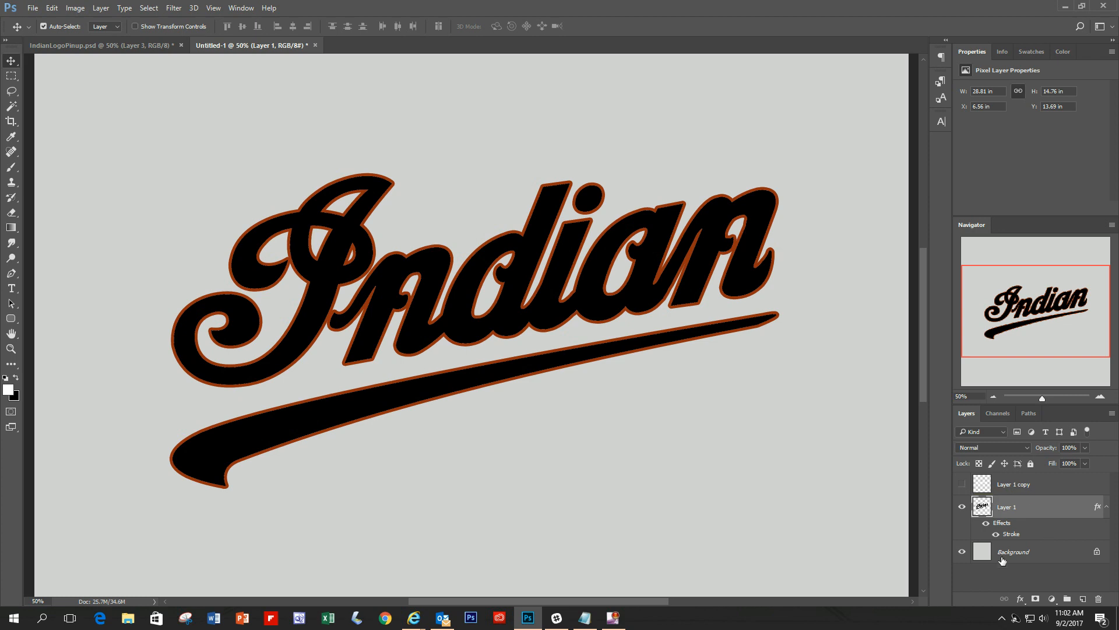
double_click(1044, 512)
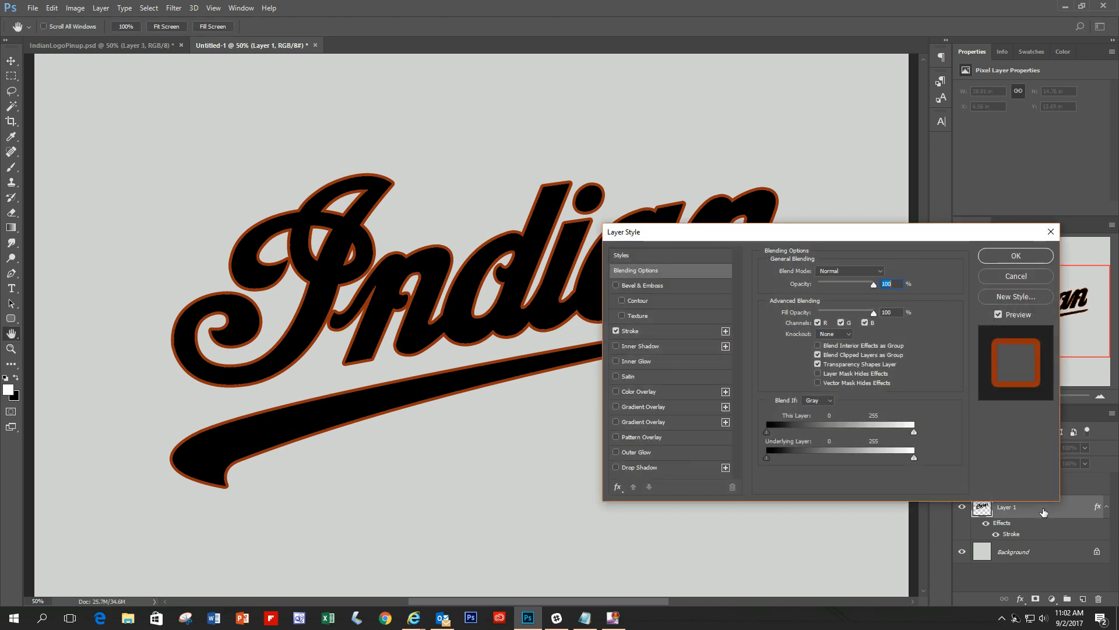
left_click_drag(777, 236, 870, 237)
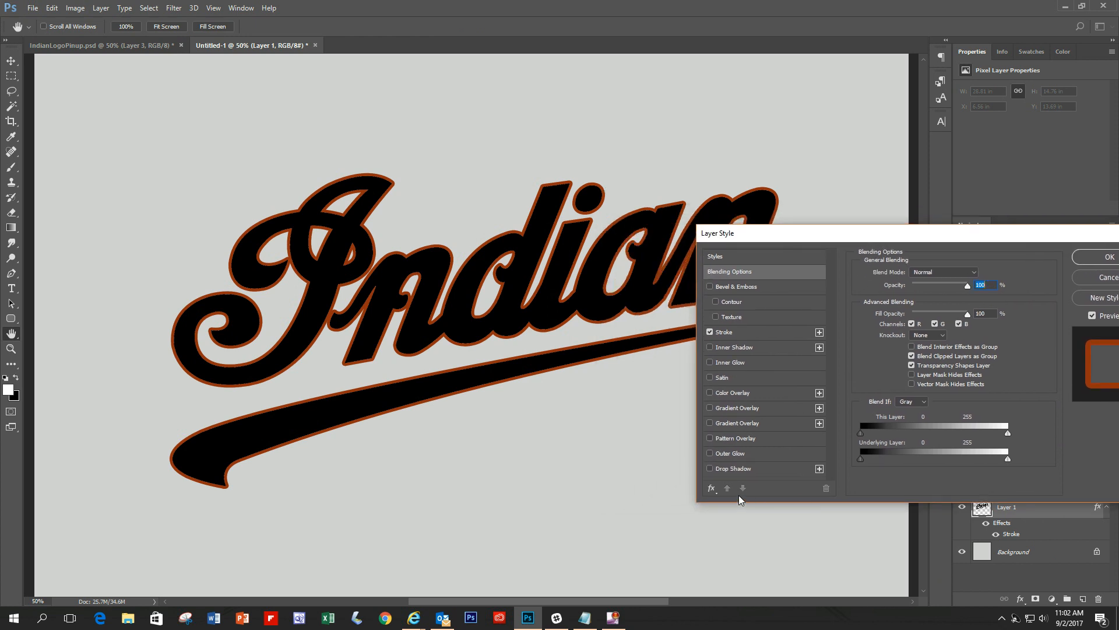
left_click(710, 469)
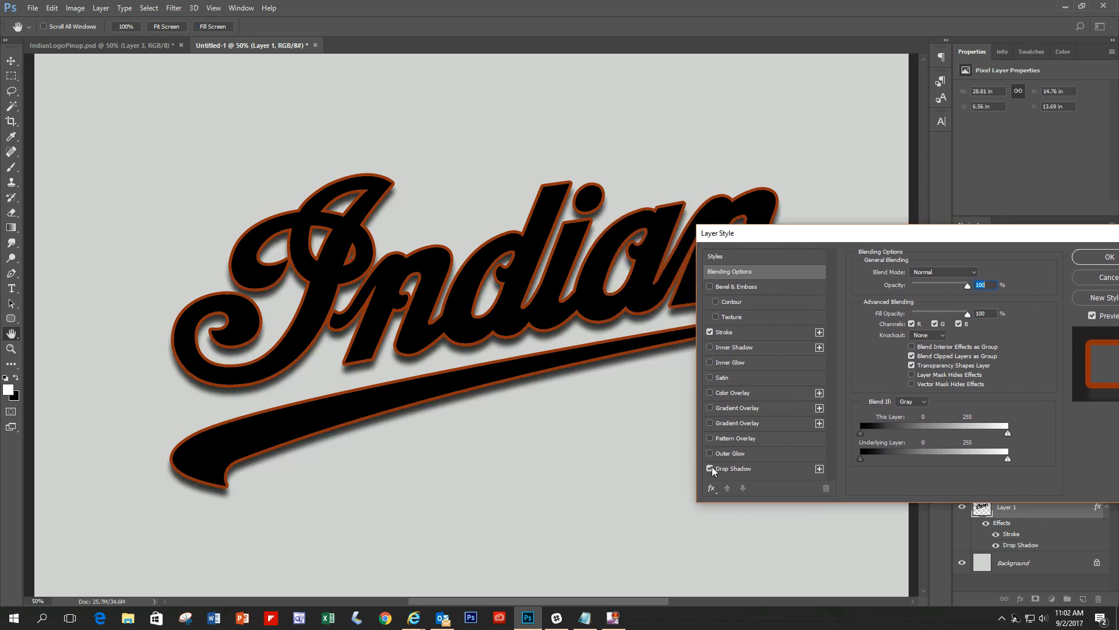
left_click(784, 469)
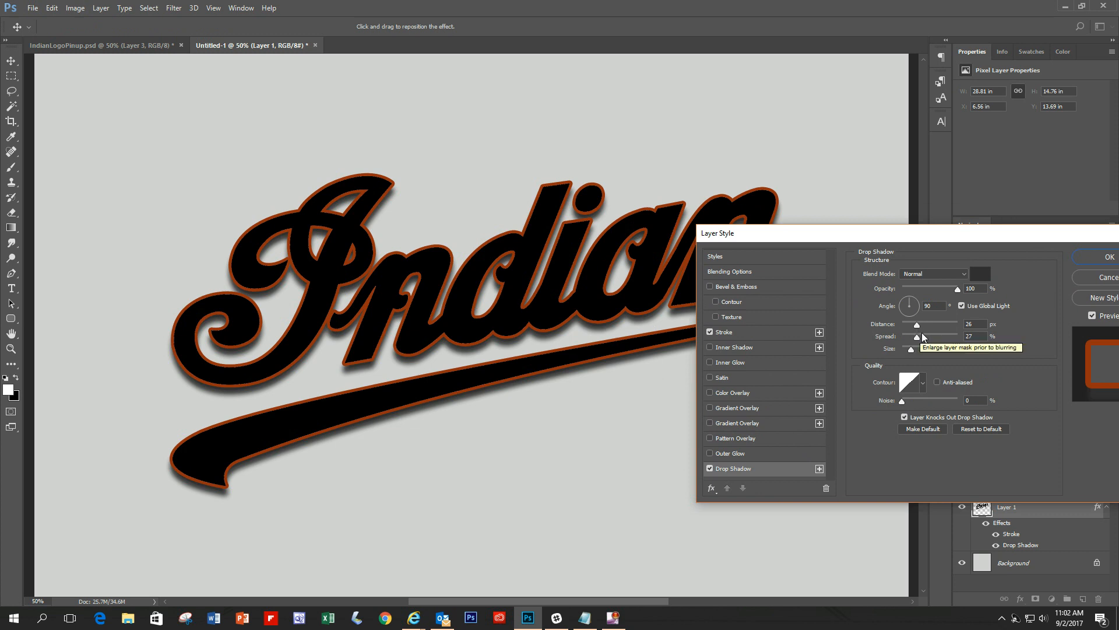
Step: Try stronger drop shadow values, settle on distance 26 px, spread 27% and size 27 px, and apply the layer style
left_click_drag(919, 327, 917, 352)
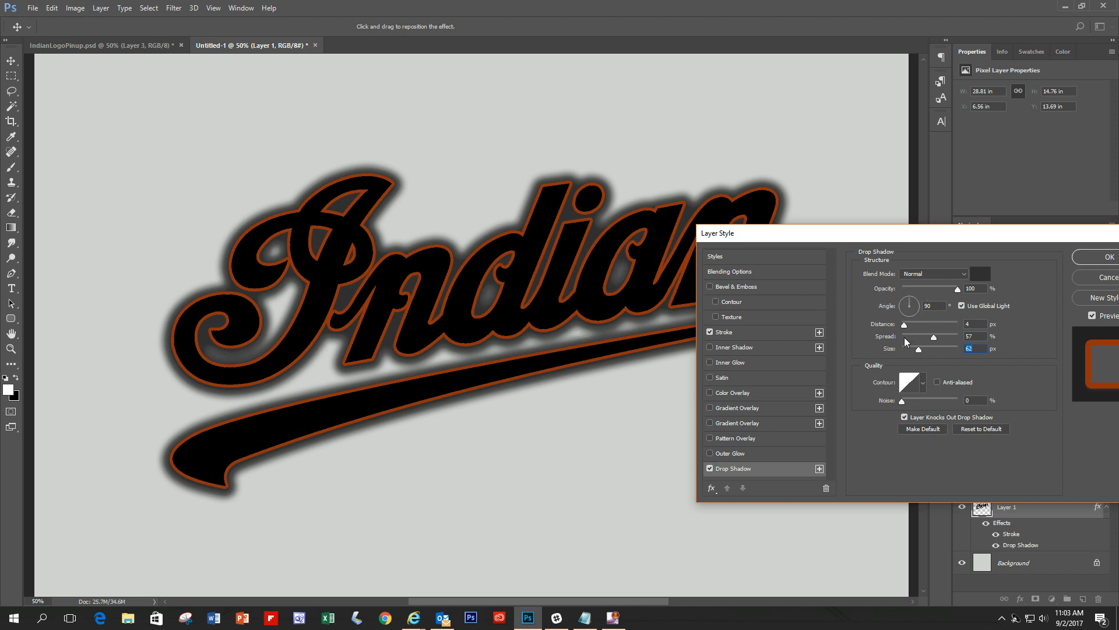
left_click_drag(905, 324, 918, 322)
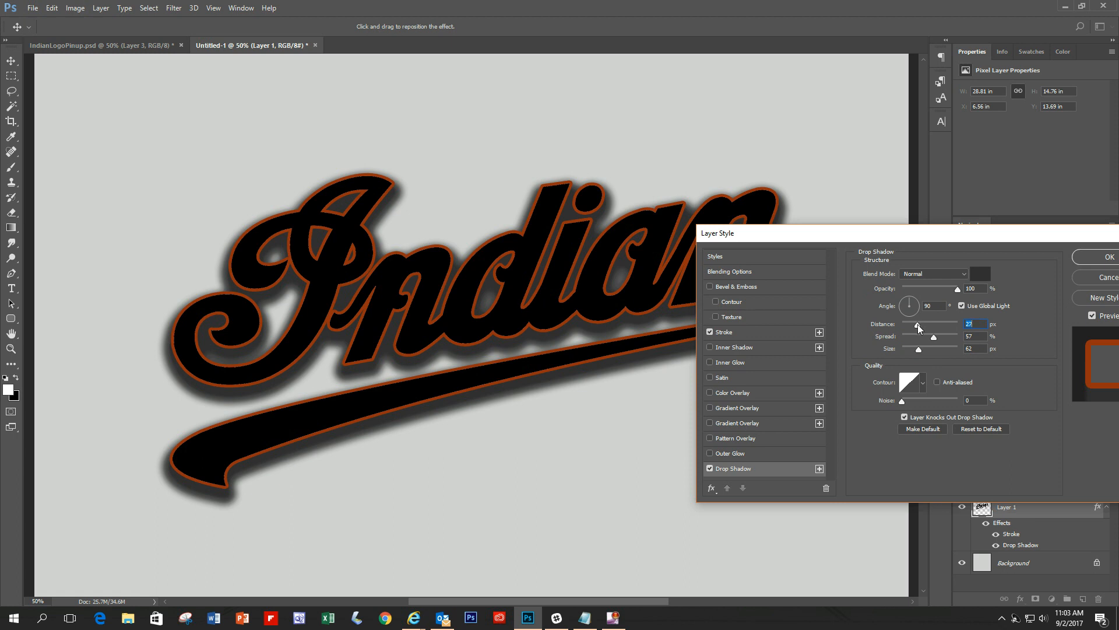
left_click_drag(917, 324, 911, 351)
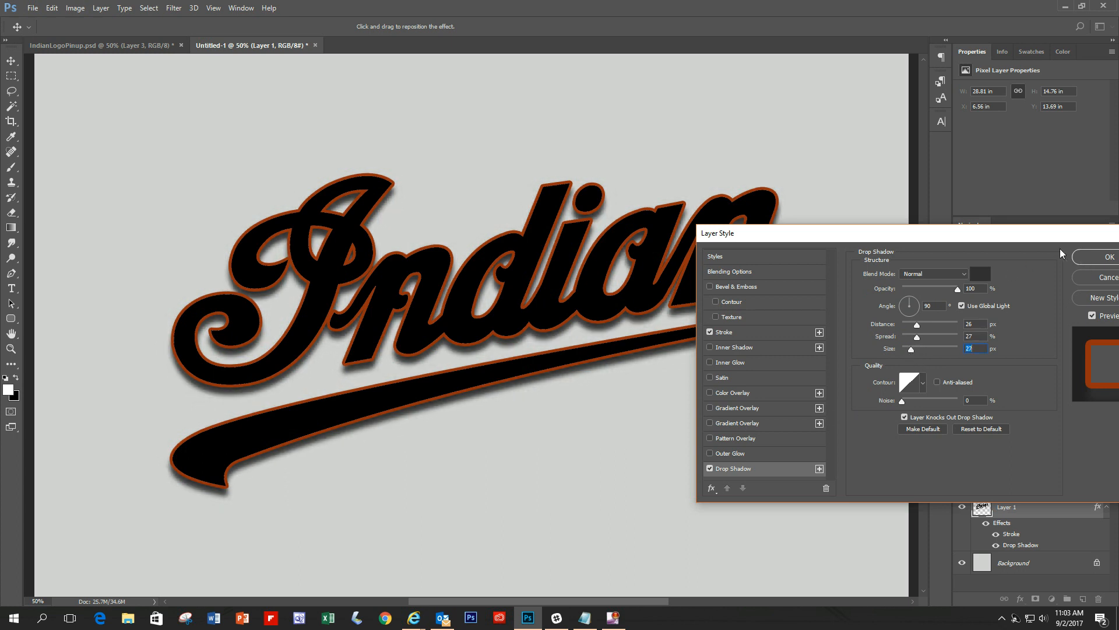
left_click_drag(1028, 236, 919, 244)
left_click(1015, 267)
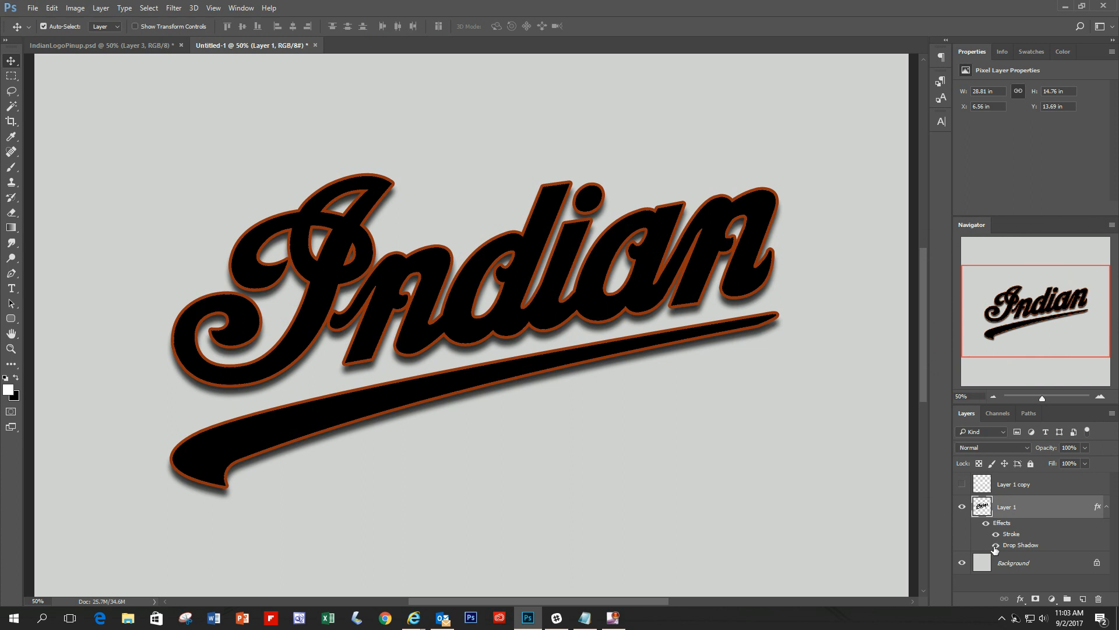
Step: Compare Layer 1 without and with its drop shadow, and show the white outline of Layer 1 copy again
left_click(995, 546)
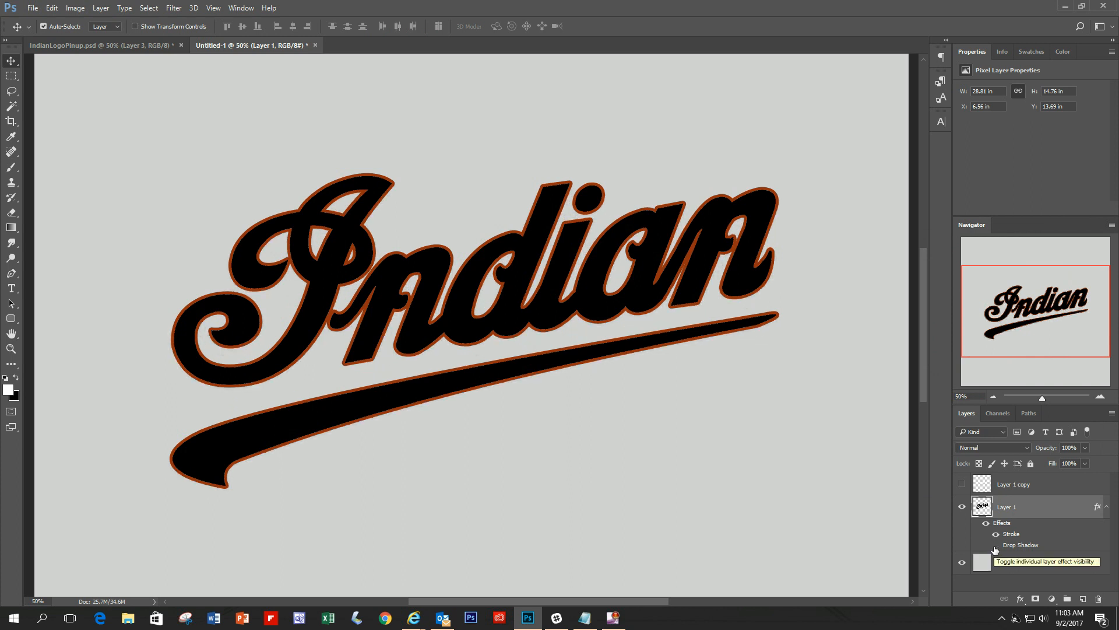
left_click(995, 545)
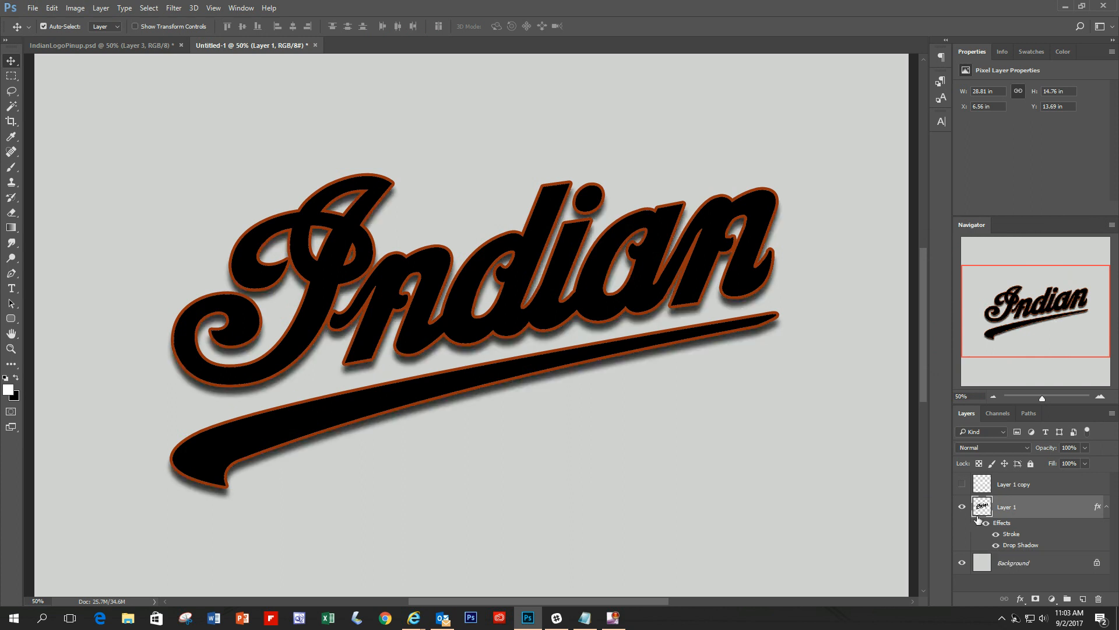
left_click(962, 485)
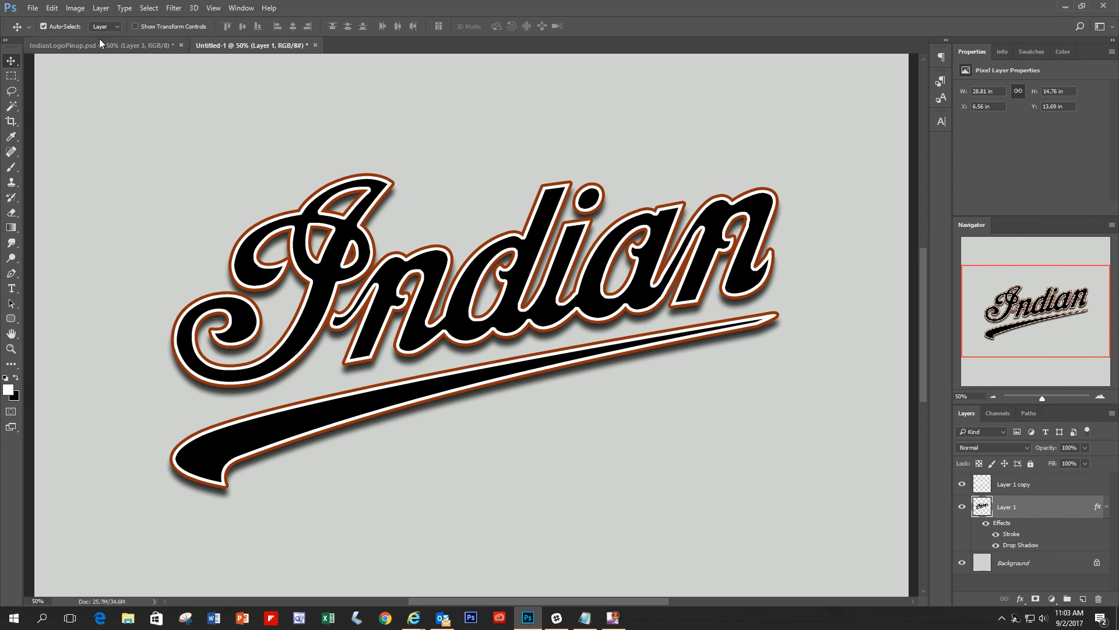
Step: Compare the logo in the untitled document with the finished green logo in IndianLogoPinup.psd
left_click(146, 47)
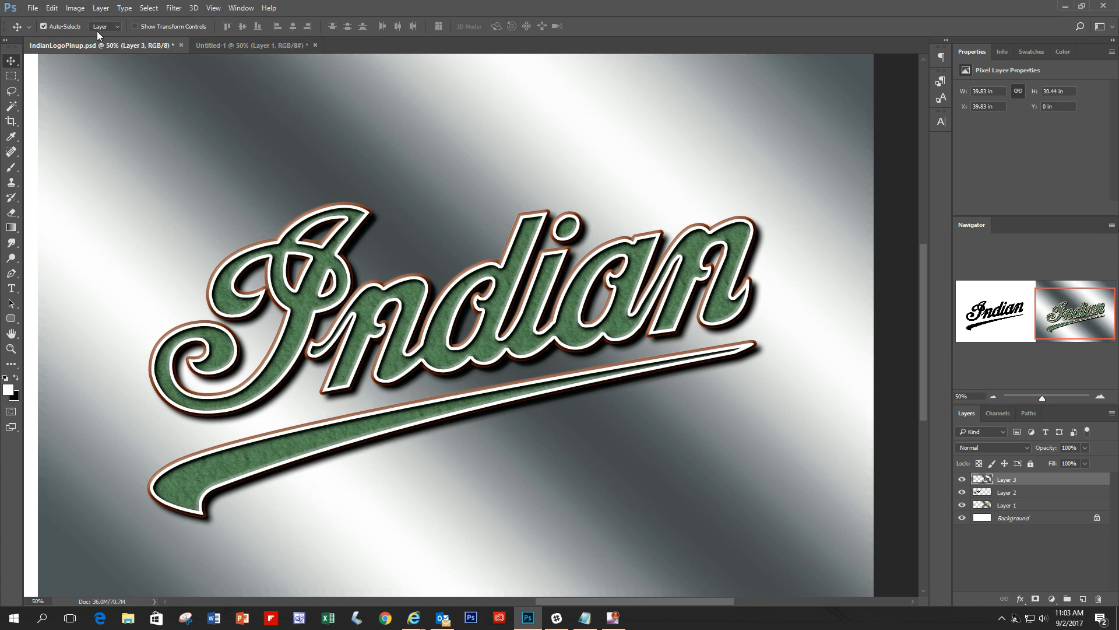
left_click(265, 47)
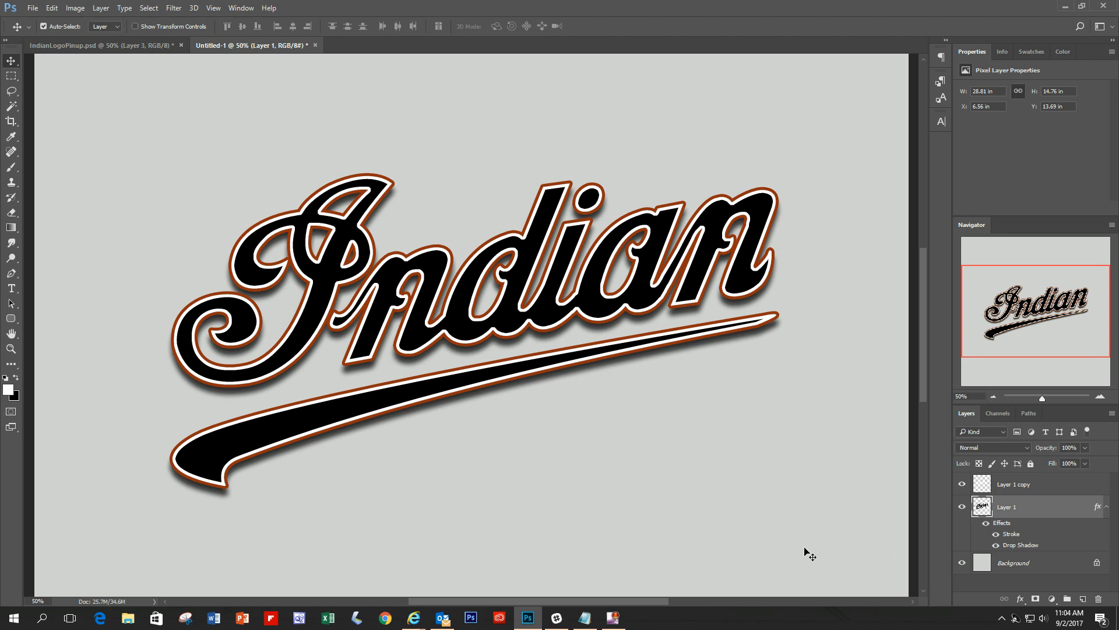
left_click(128, 47)
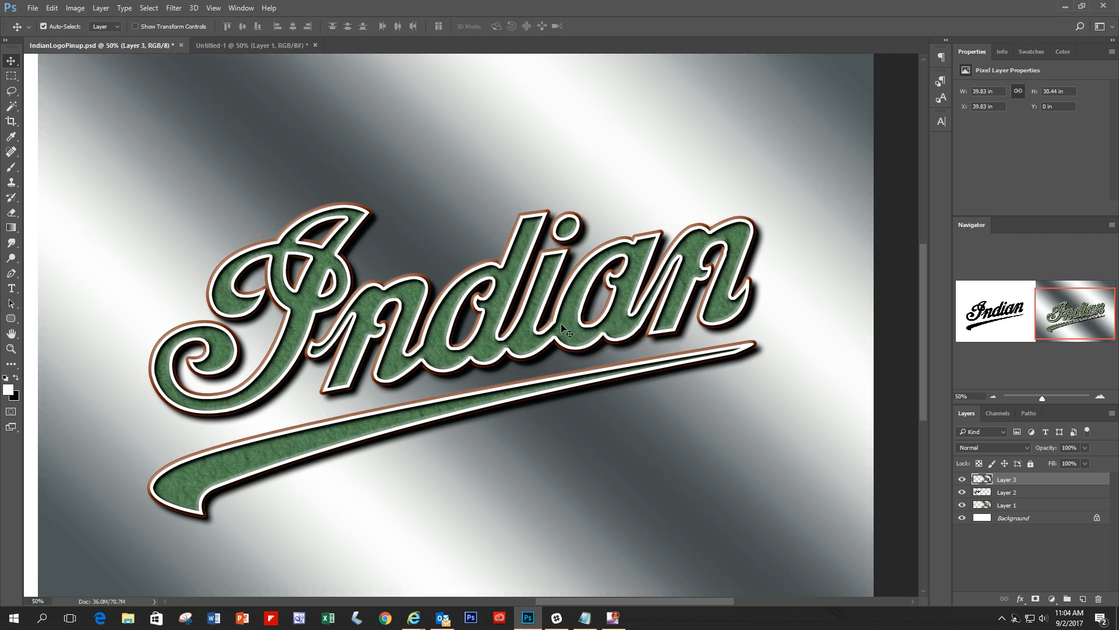
left_click(250, 45)
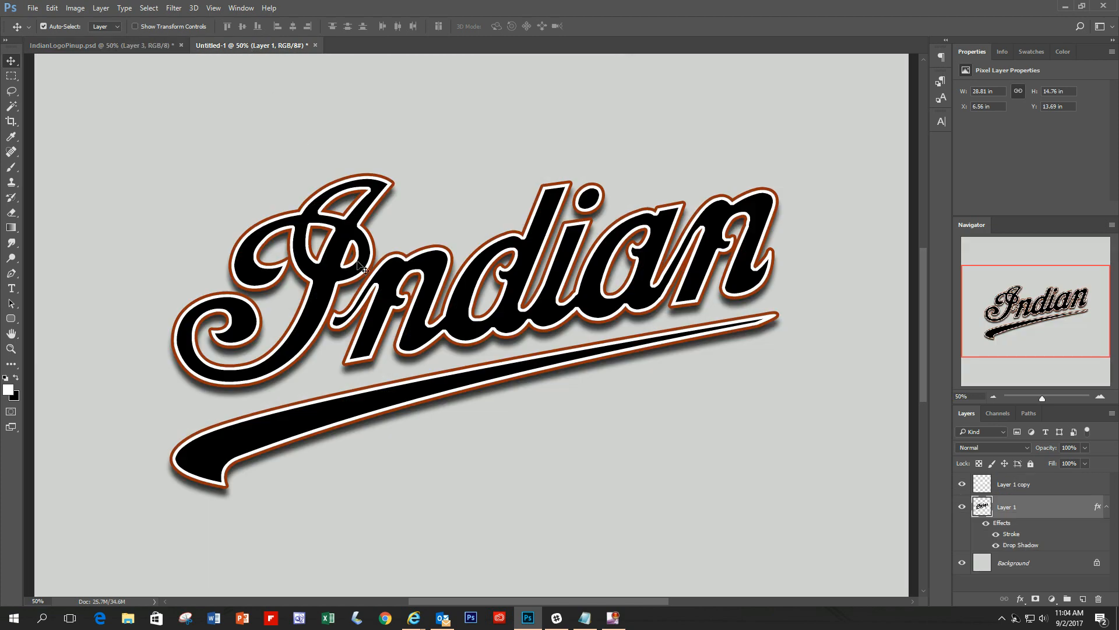
Step: Add a Pattern Overlay with the gray stone-like texture to Layer 1, trying full opacity before setting it to 57%
double_click(1054, 510)
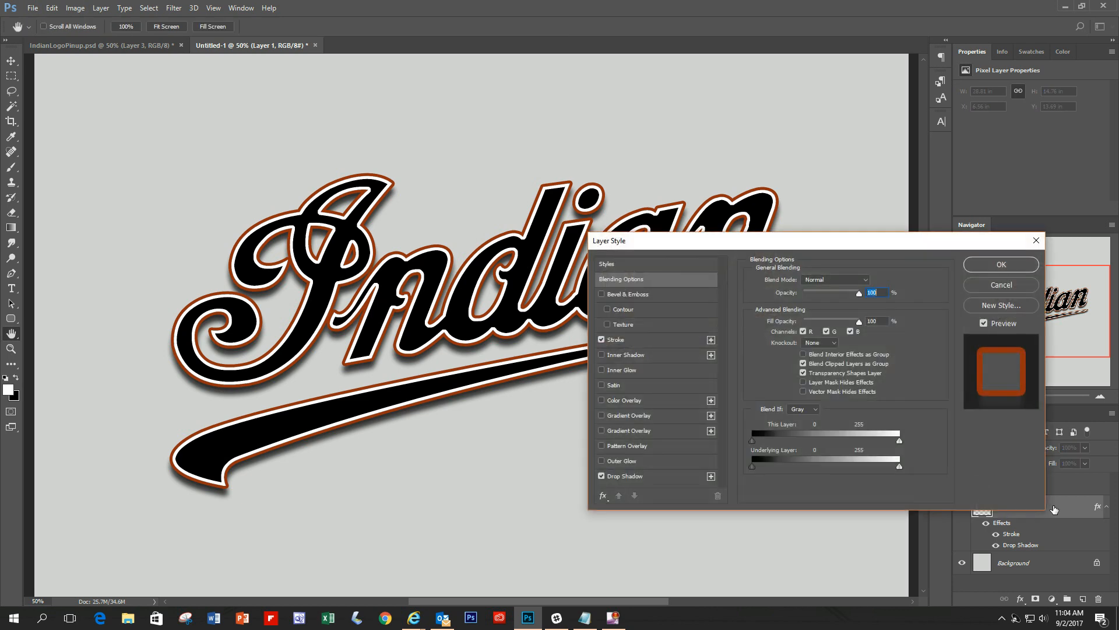
left_click_drag(878, 240, 956, 213)
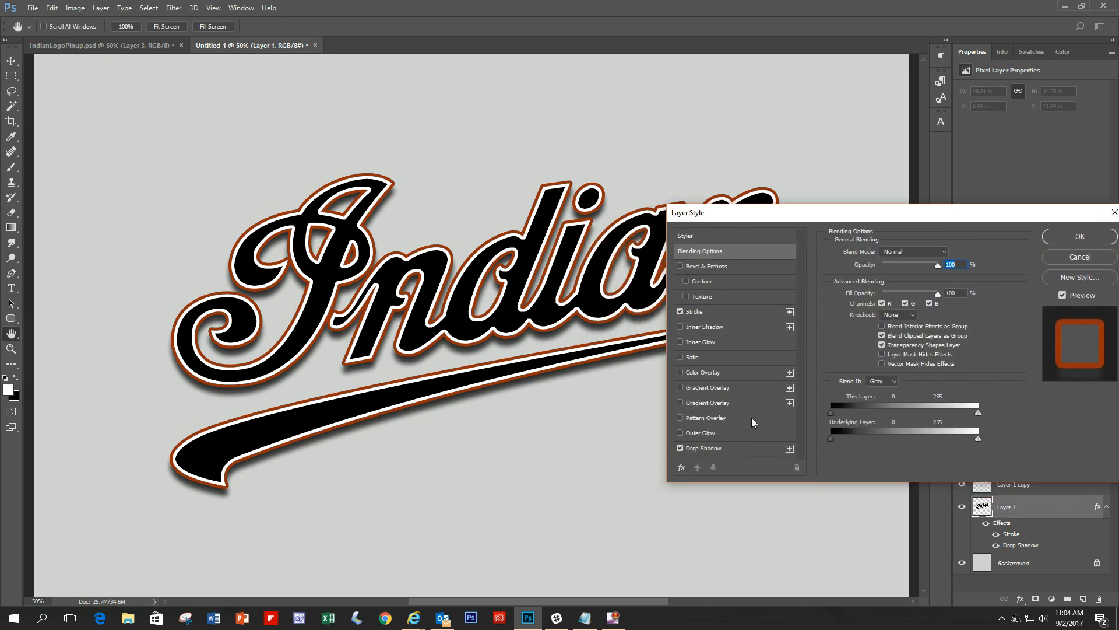
left_click(680, 418)
left_click(717, 419)
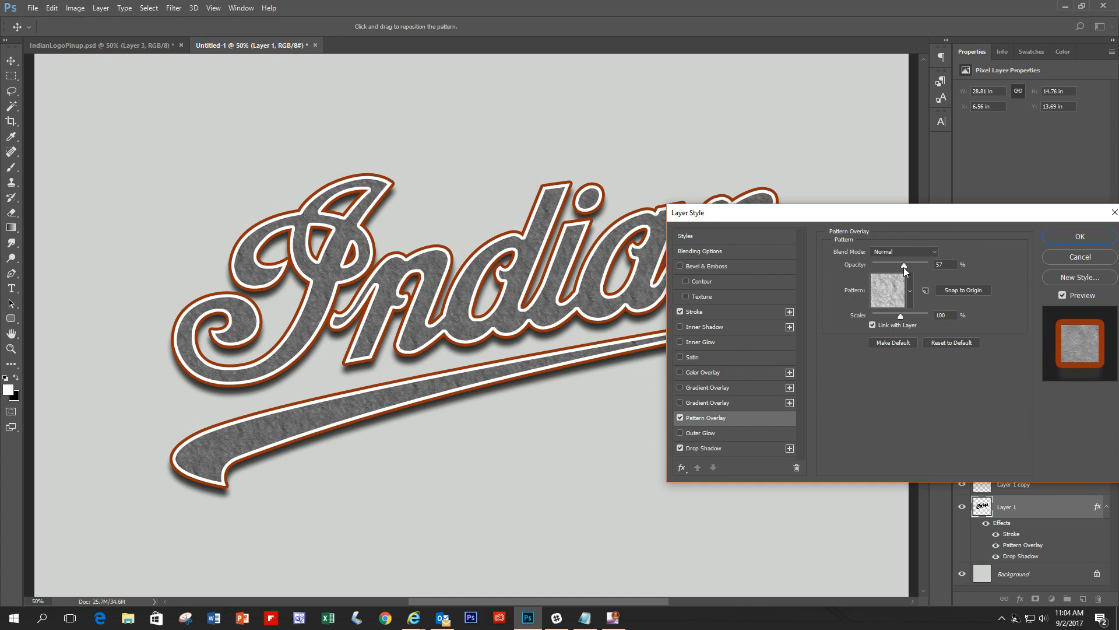
left_click_drag(903, 267, 947, 267)
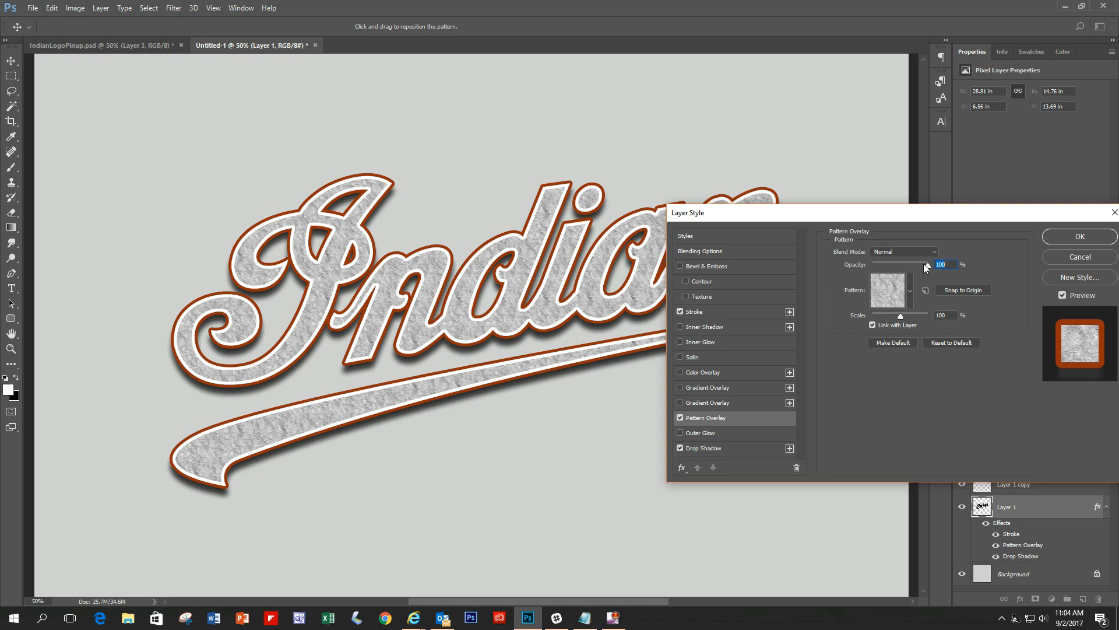
left_click_drag(926, 267, 908, 271)
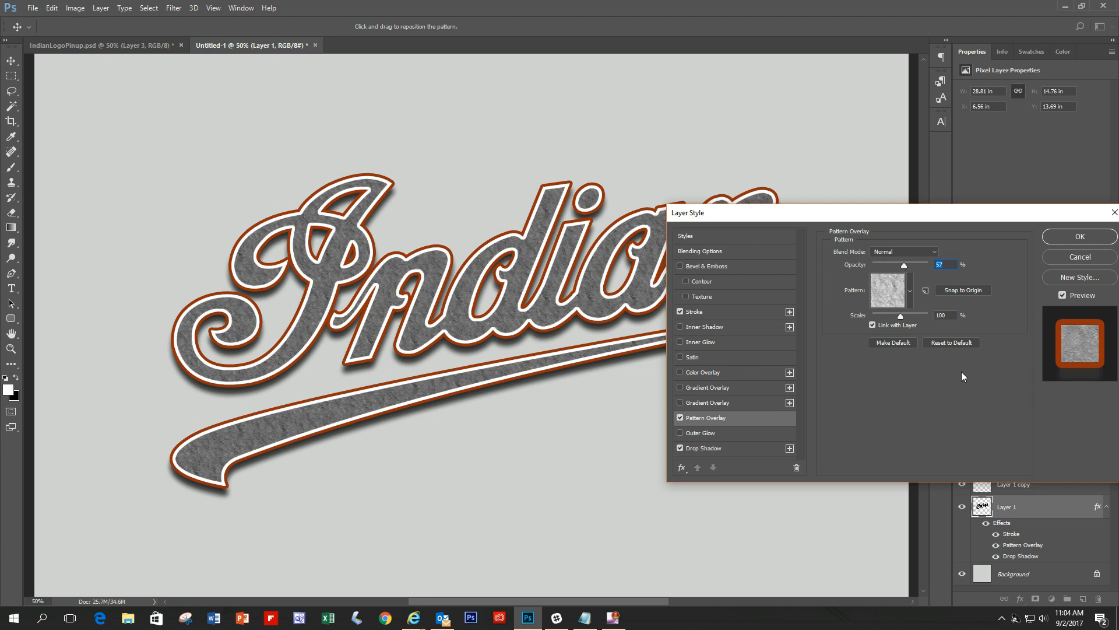
Step: Apply the layer style to Layer 1 and isolate Layer 1 copy by selecting it and hiding Layer 1
left_click_drag(1040, 218, 873, 222)
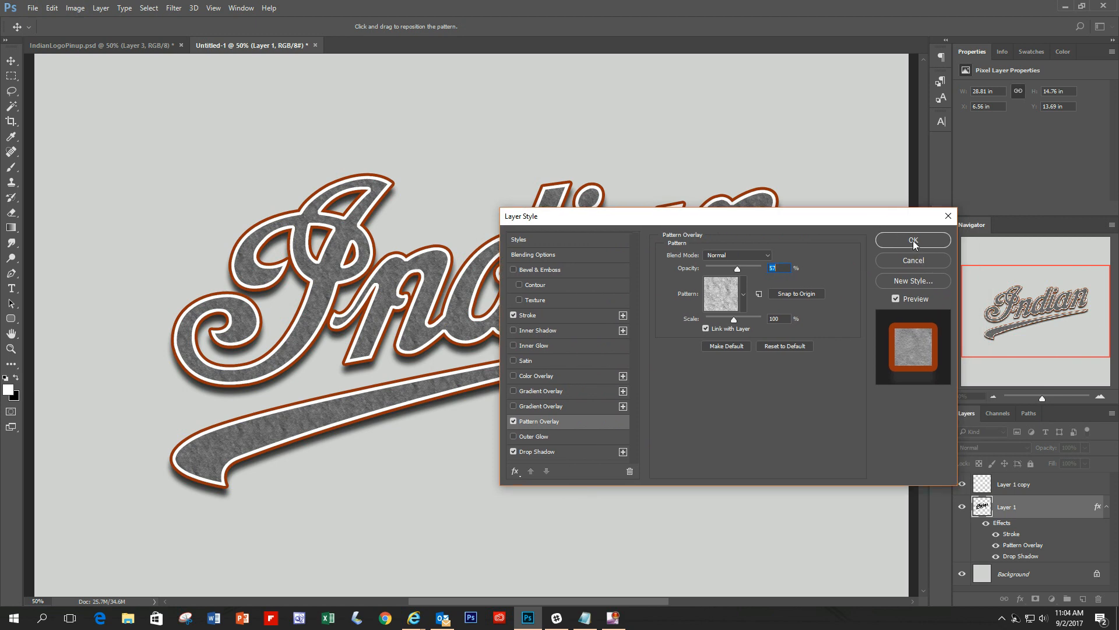
left_click(915, 241)
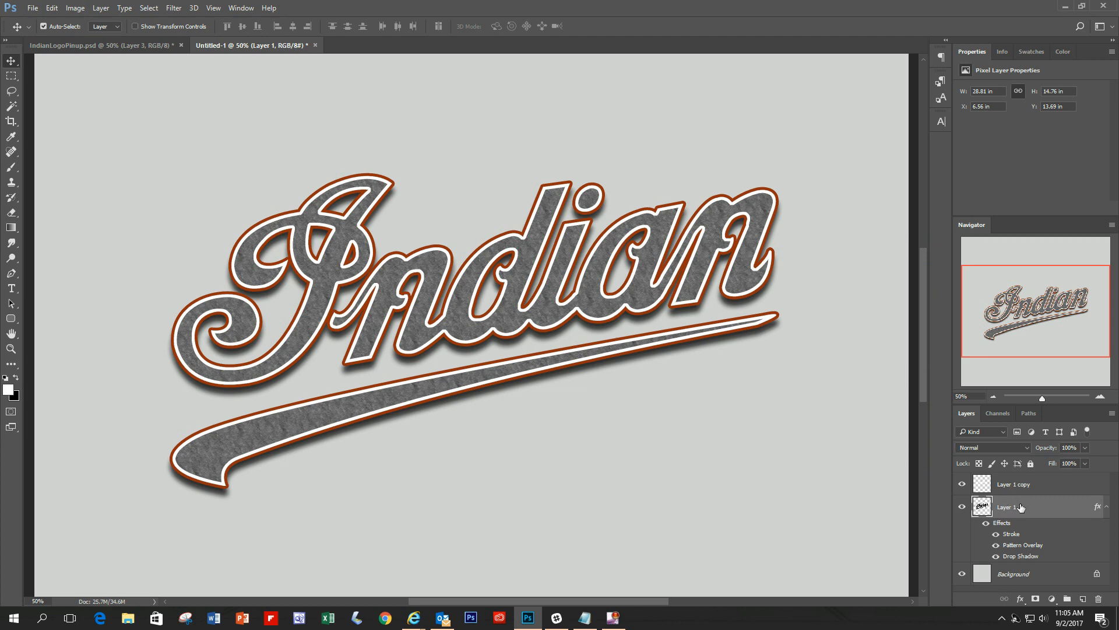
left_click(1060, 488)
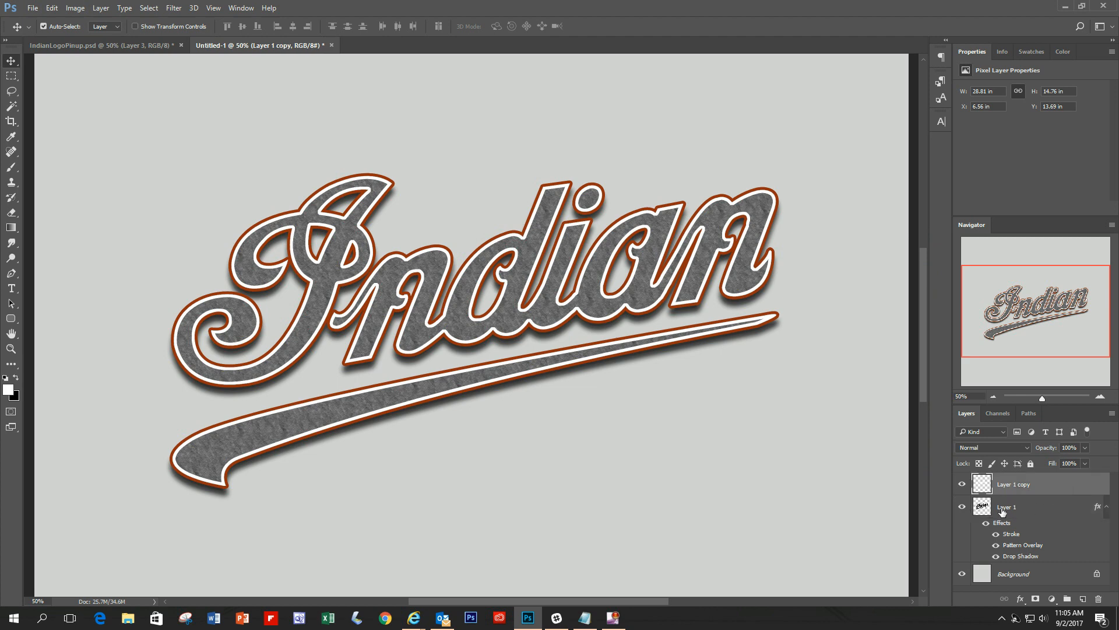
left_click(964, 511)
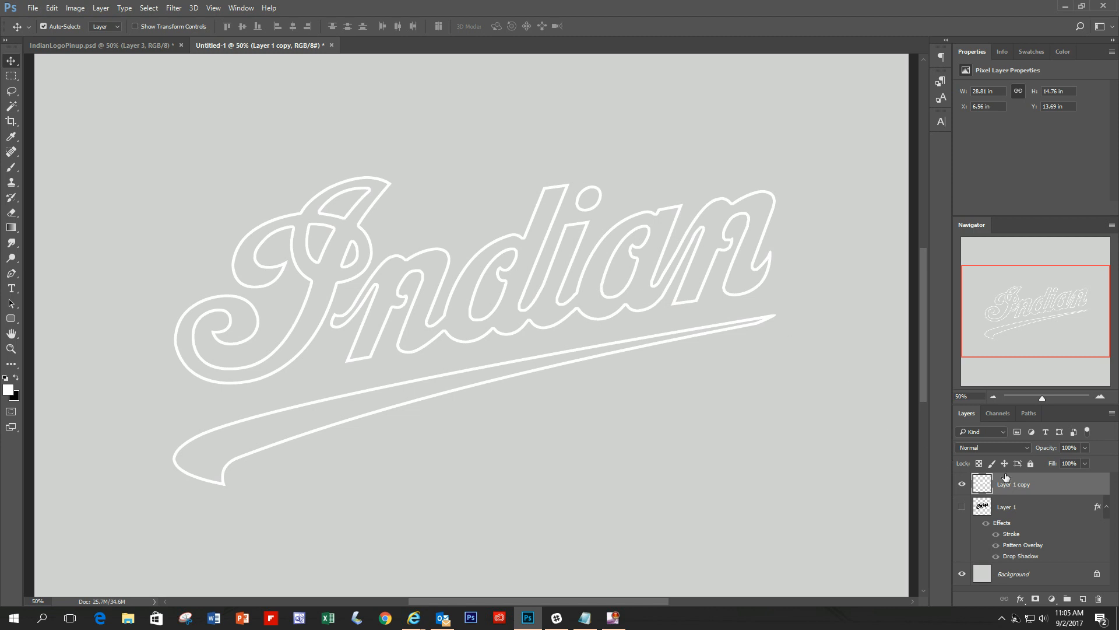
Step: Add a Bevel & Emboss effect to Layer 1 copy with the Outer Bevel style
double_click(1046, 487)
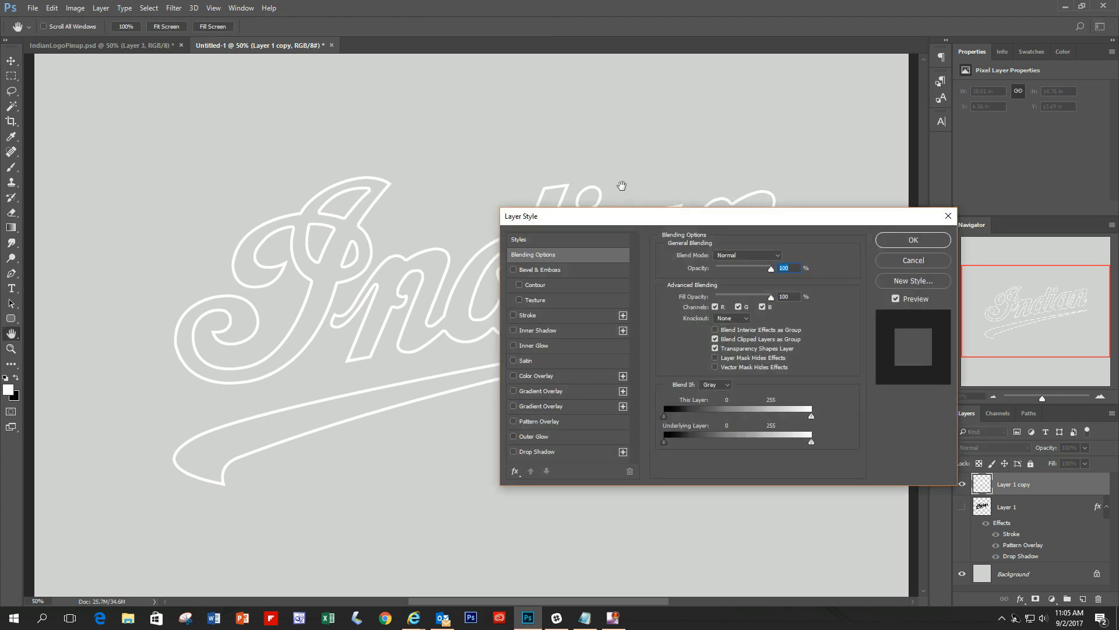
left_click_drag(646, 225, 804, 257)
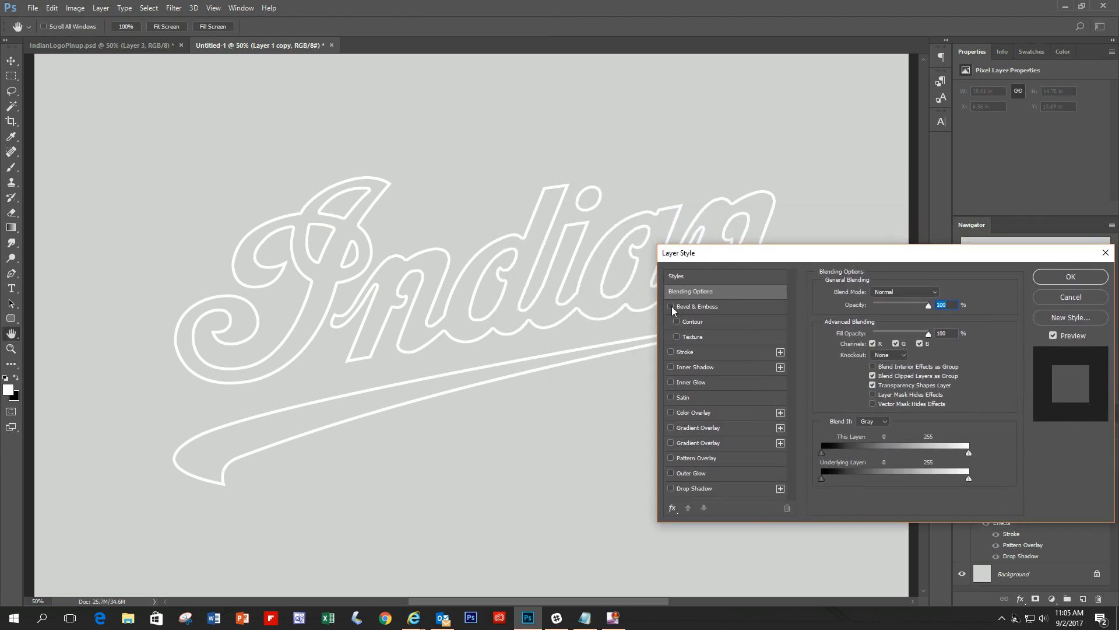
left_click(671, 306)
left_click(731, 309)
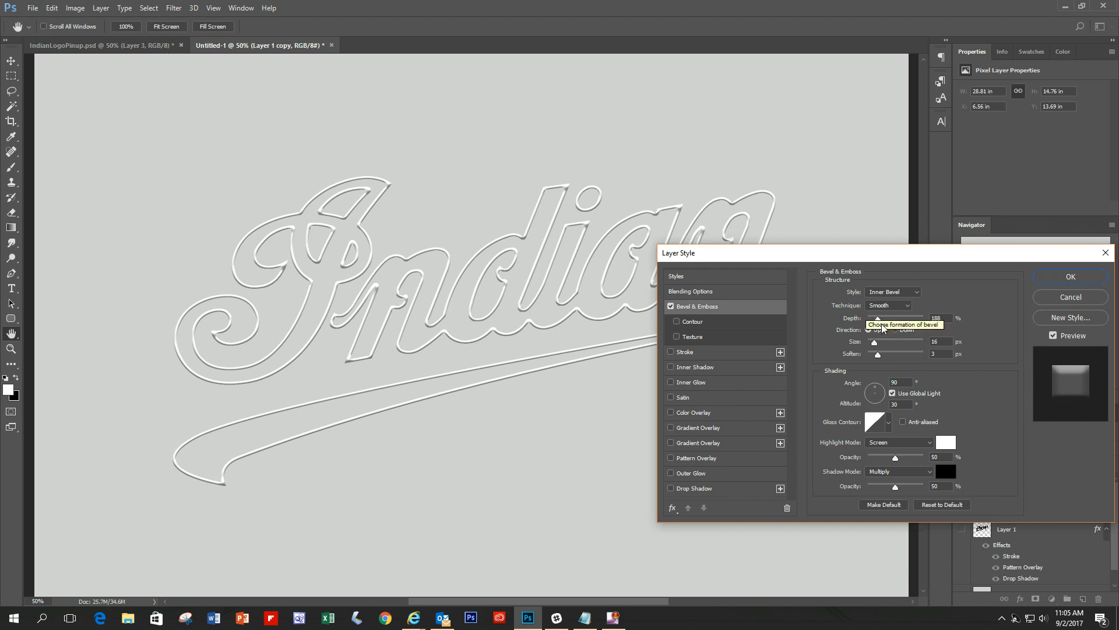
left_click(917, 296)
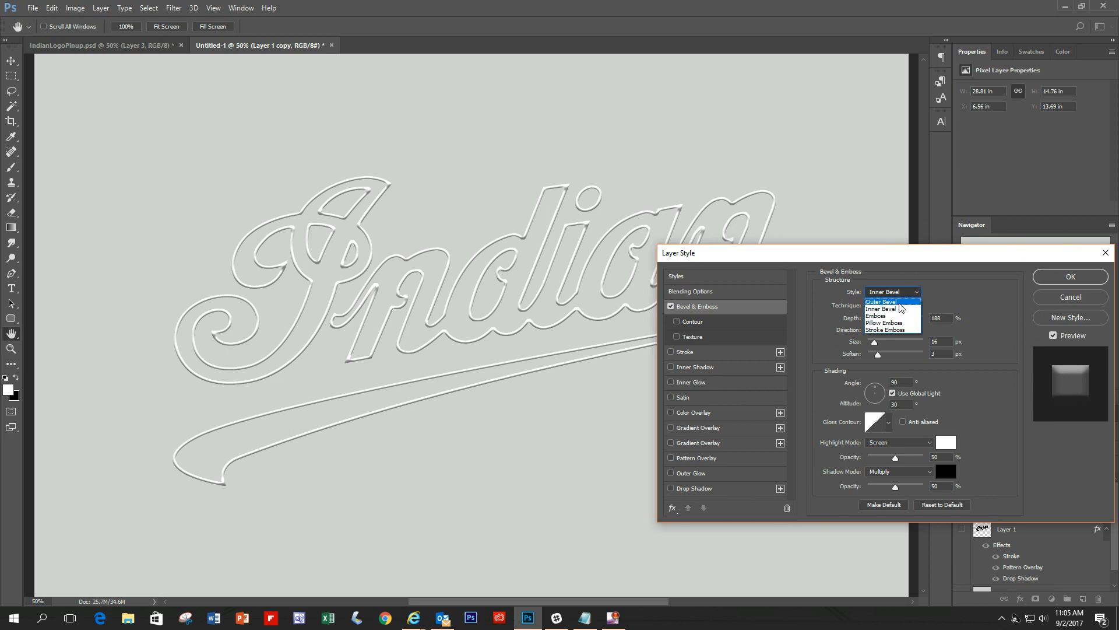
left_click(900, 302)
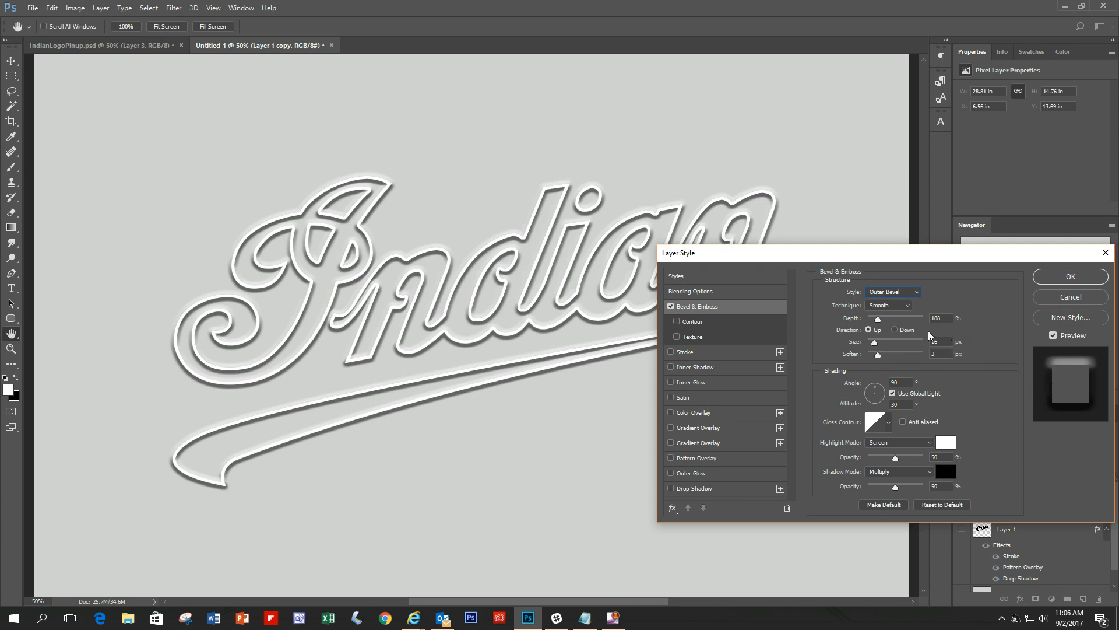
Step: Set the bevel's depth to 100%, size to 13 px and soften to 0 px, and apply the layer style
left_click_drag(876, 321, 874, 327)
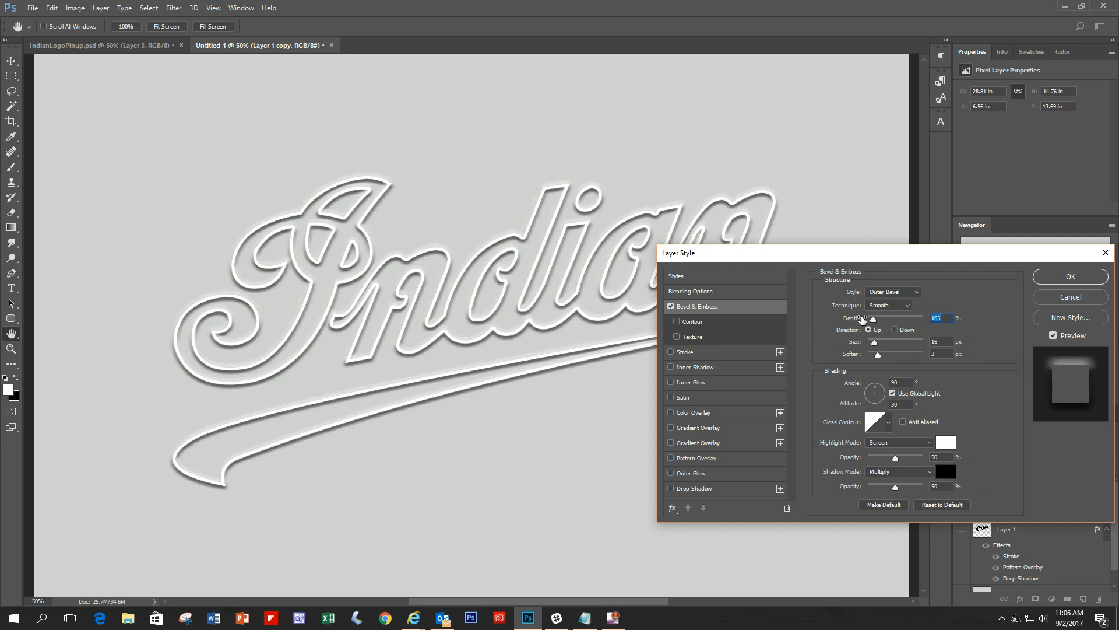
type("100")
mouse_move(876, 353)
left_mouse_down()
mouse_move(857, 353)
mouse_move(875, 346)
left_mouse_up()
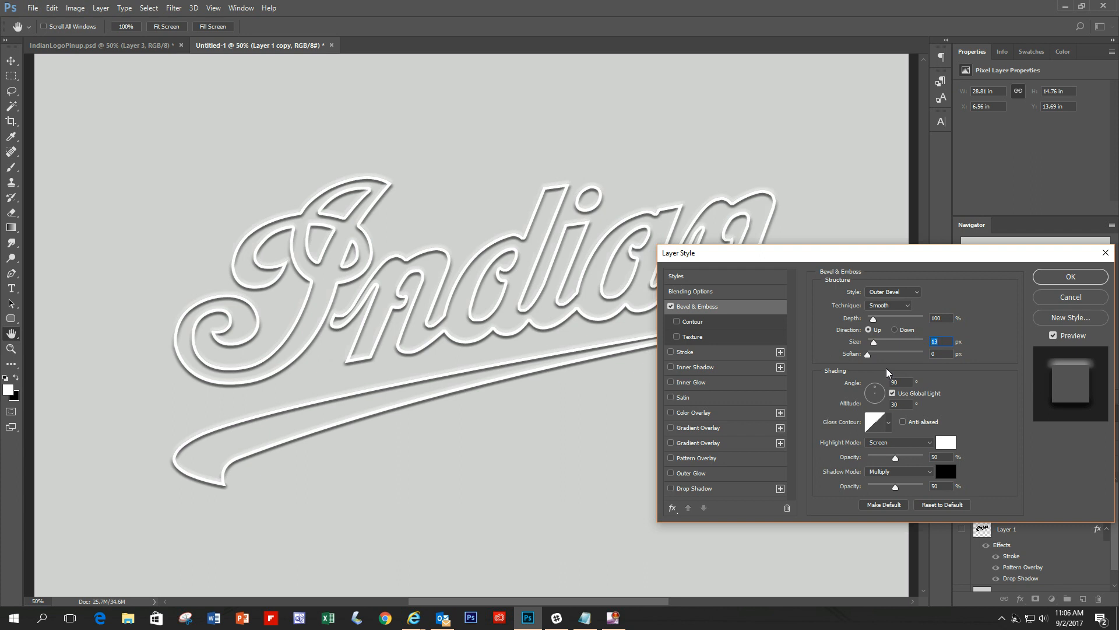
left_click(1070, 276)
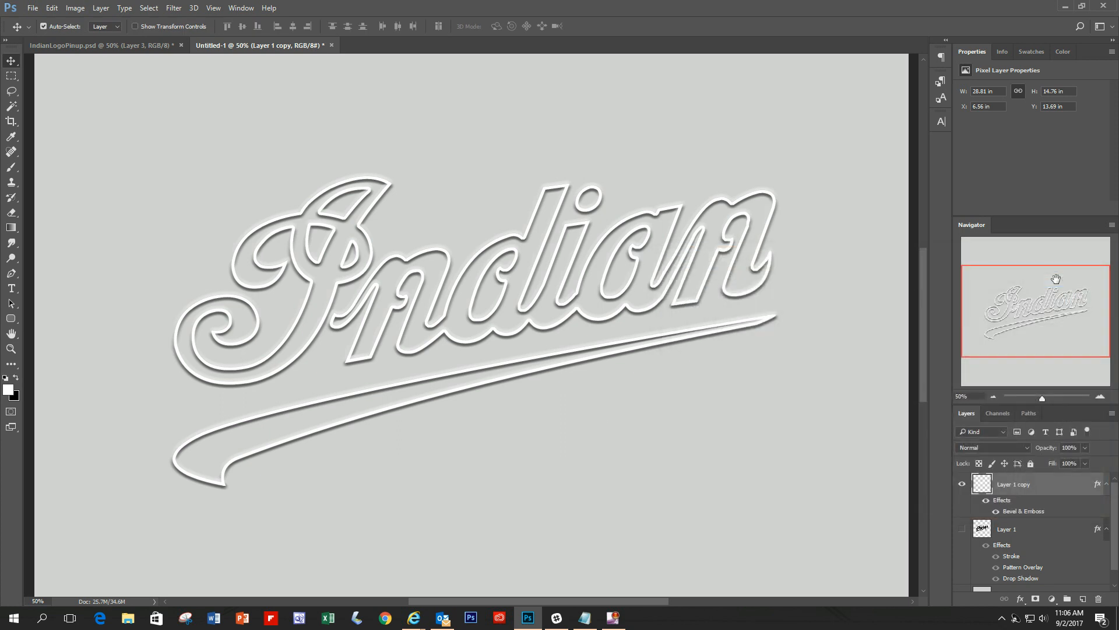
Step: Compare the textured Layer 1 without and with the beveled outline of Layer 1 copy, and hide Layer 1 again
left_click(962, 528)
left_click(962, 484)
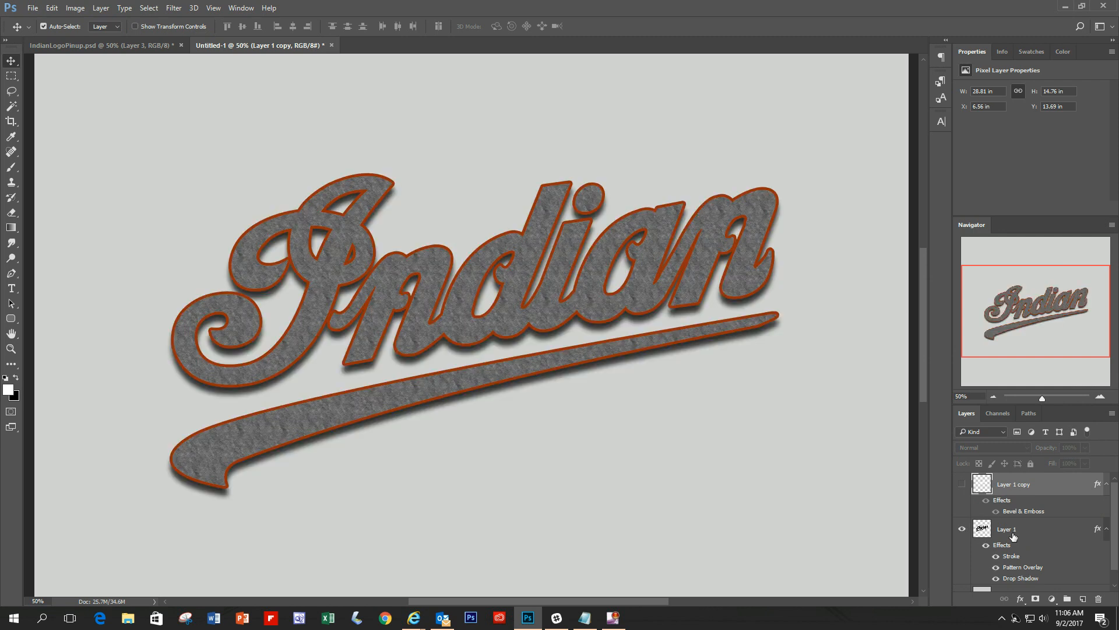
left_click(962, 483)
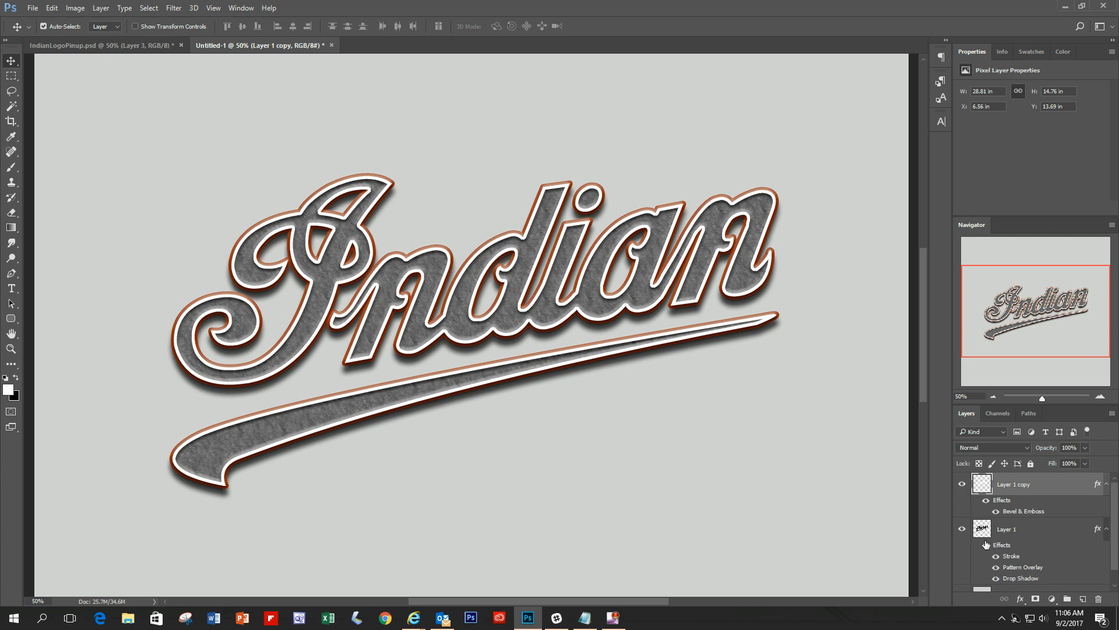
left_click(962, 528)
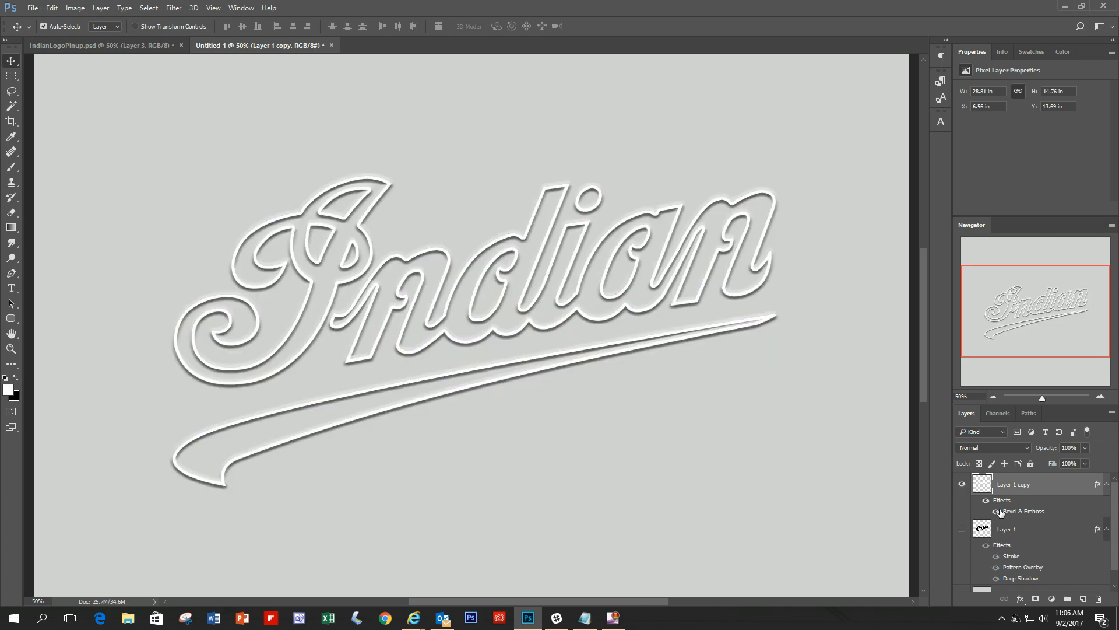
Step: Add a Drop Shadow to Layer 1 copy with distance 7 px, spread 9% and size 21 px, and apply the layer style
double_click(1053, 489)
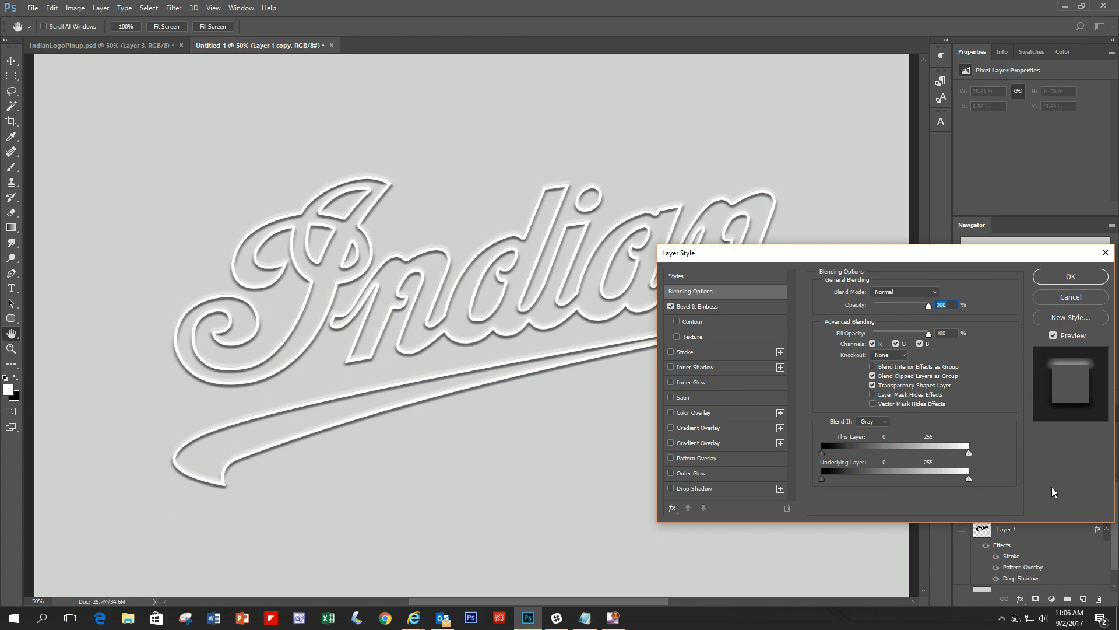
left_click(671, 488)
left_click(705, 491)
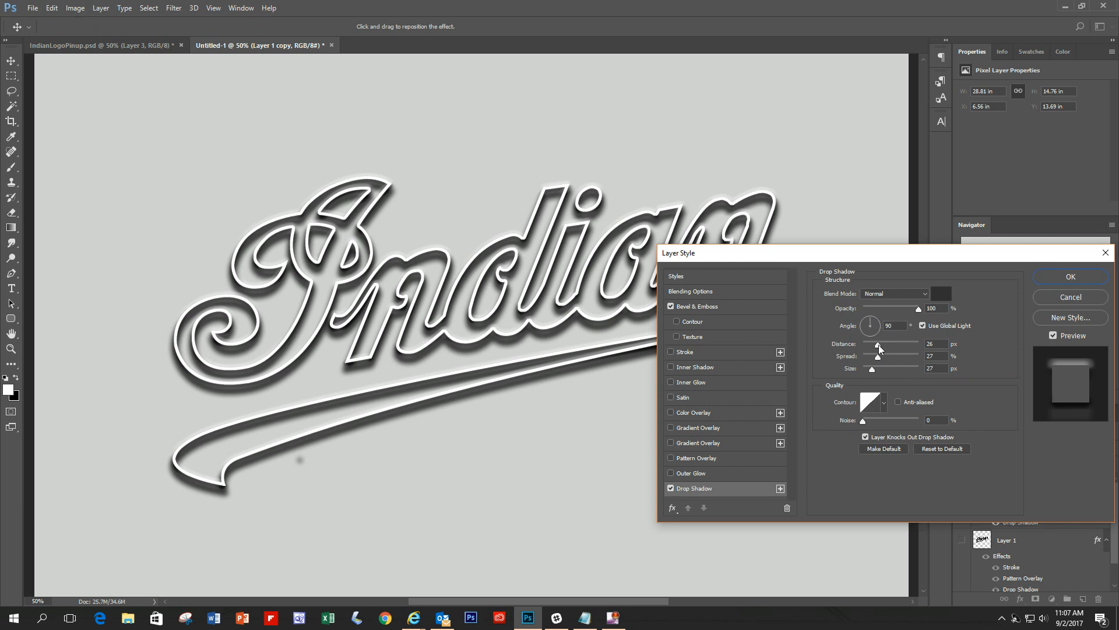
left_click_drag(879, 345, 864, 348)
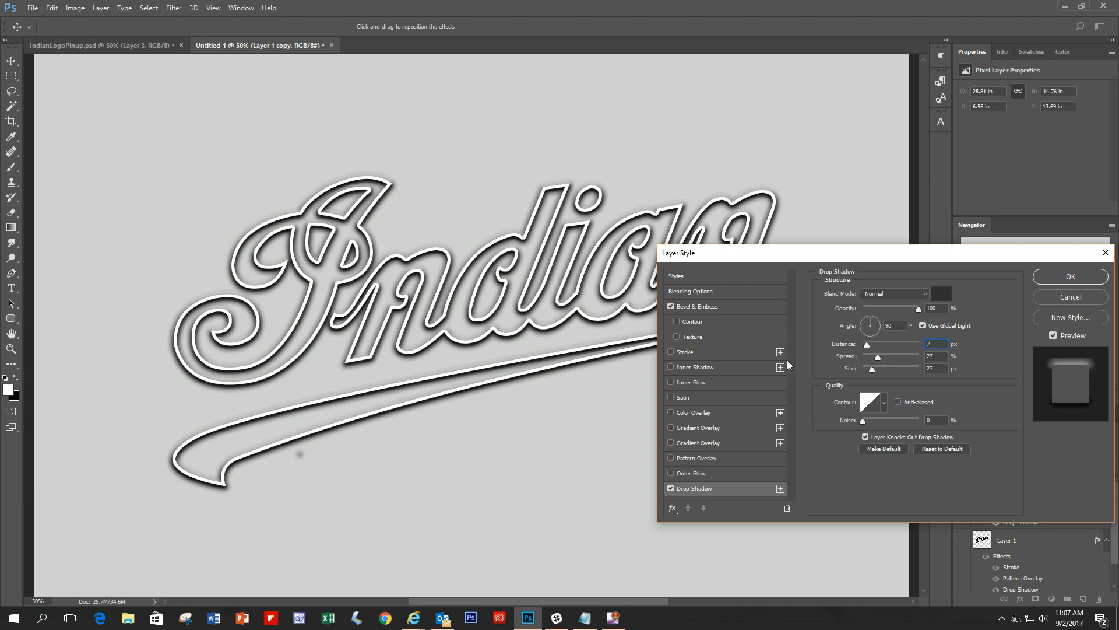
left_click_drag(878, 363, 869, 361)
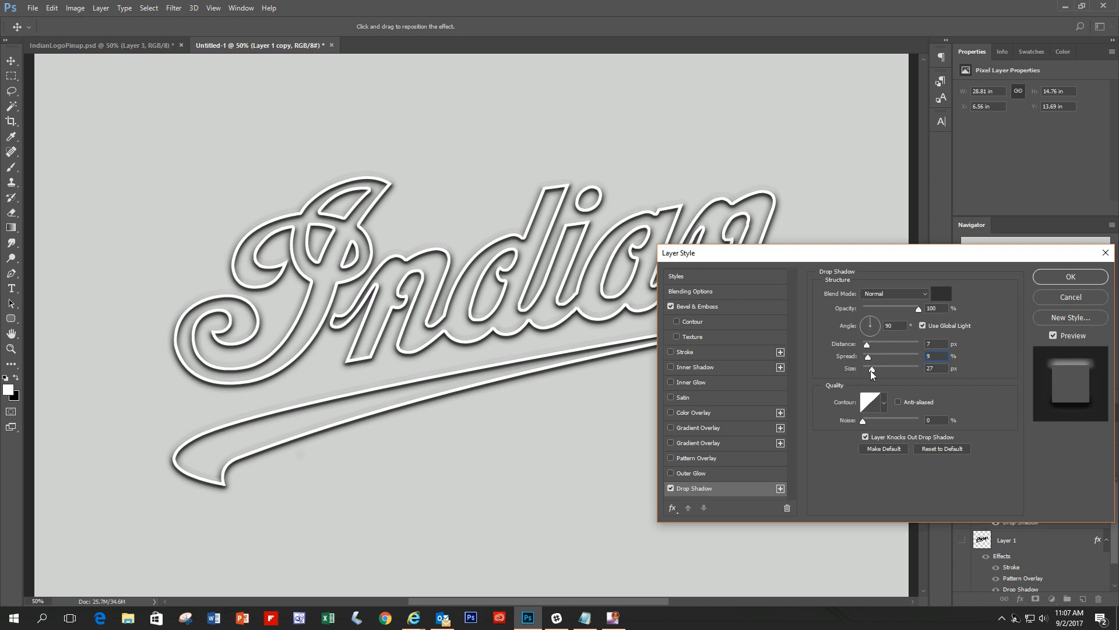
left_click_drag(872, 370, 872, 370)
type("21")
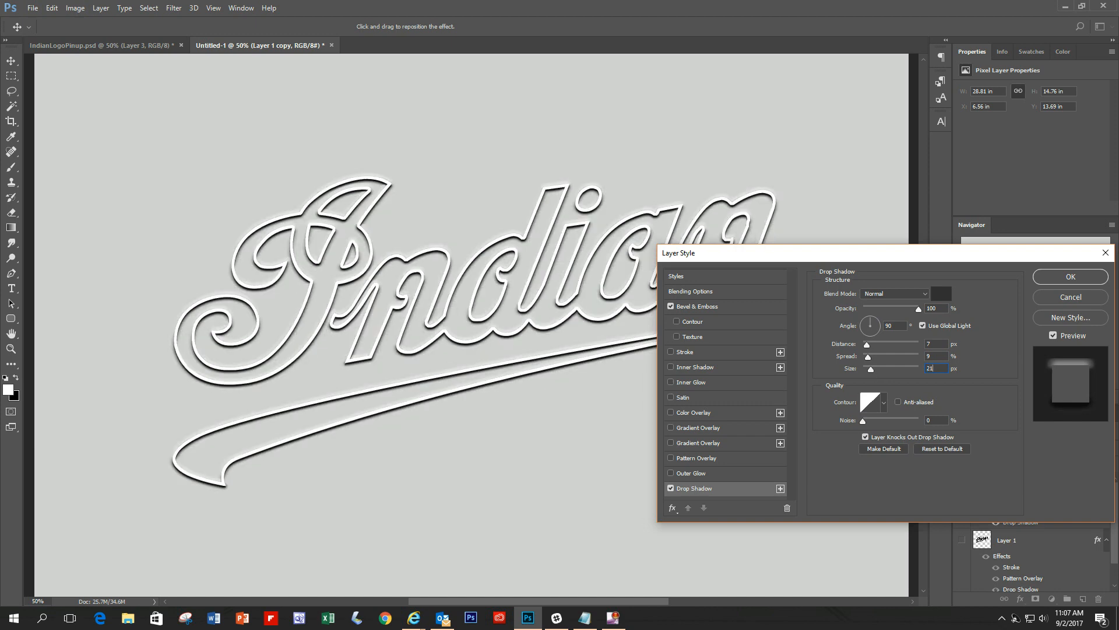
left_click(1064, 278)
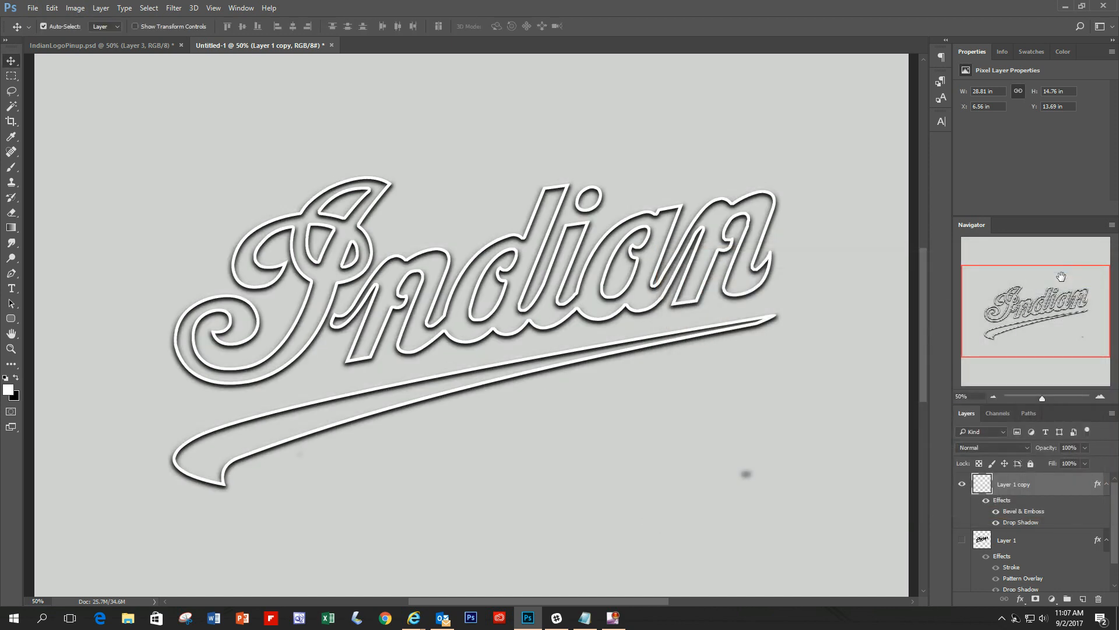
Step: Check Layer 1 copy without and with its effects, and make Layer 1 visible together with the outline
left_click(987, 500)
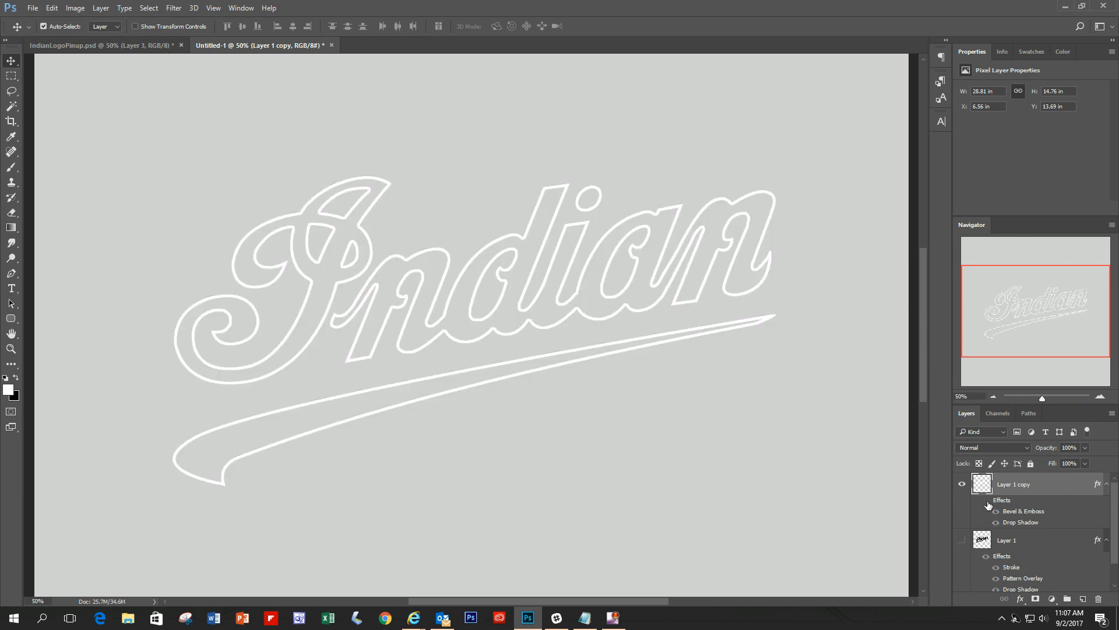
left_click(987, 501)
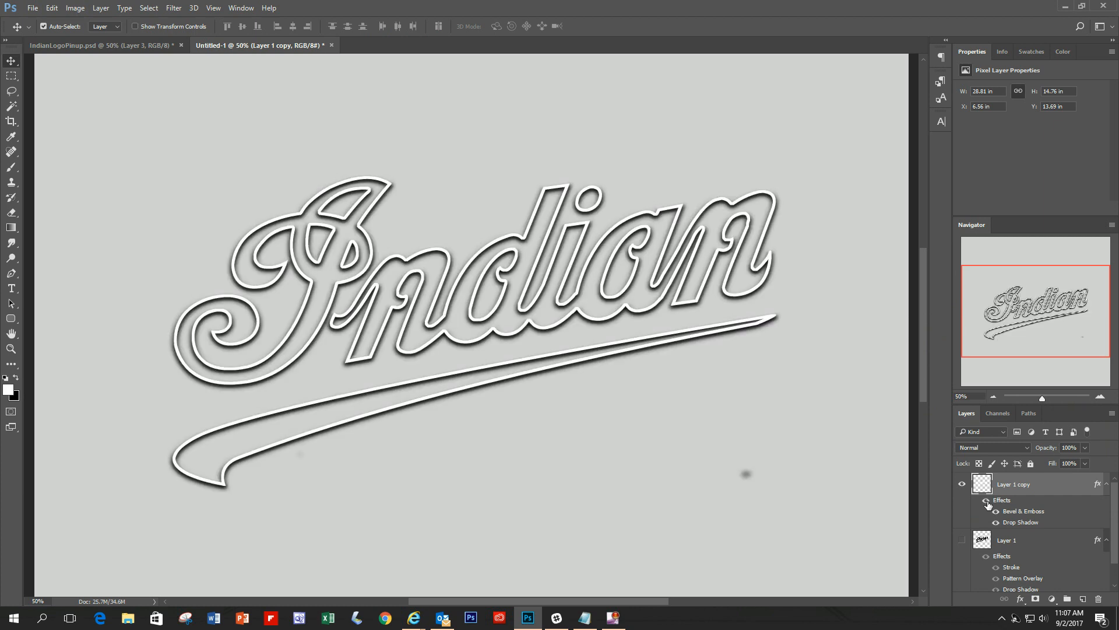
left_click(962, 484)
left_click(960, 543)
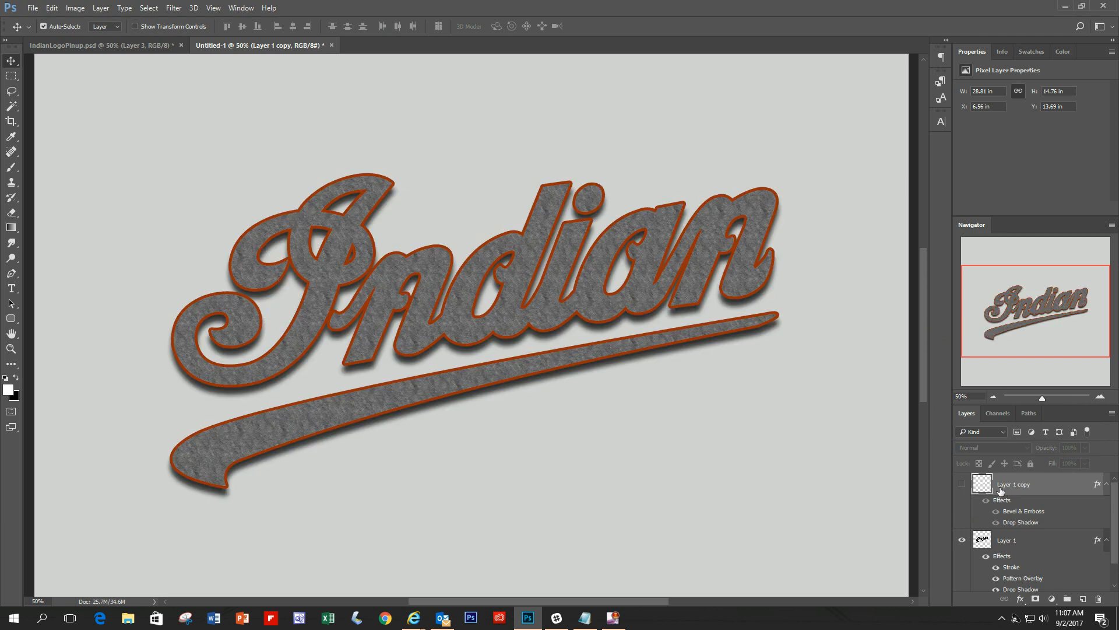
left_click(963, 488)
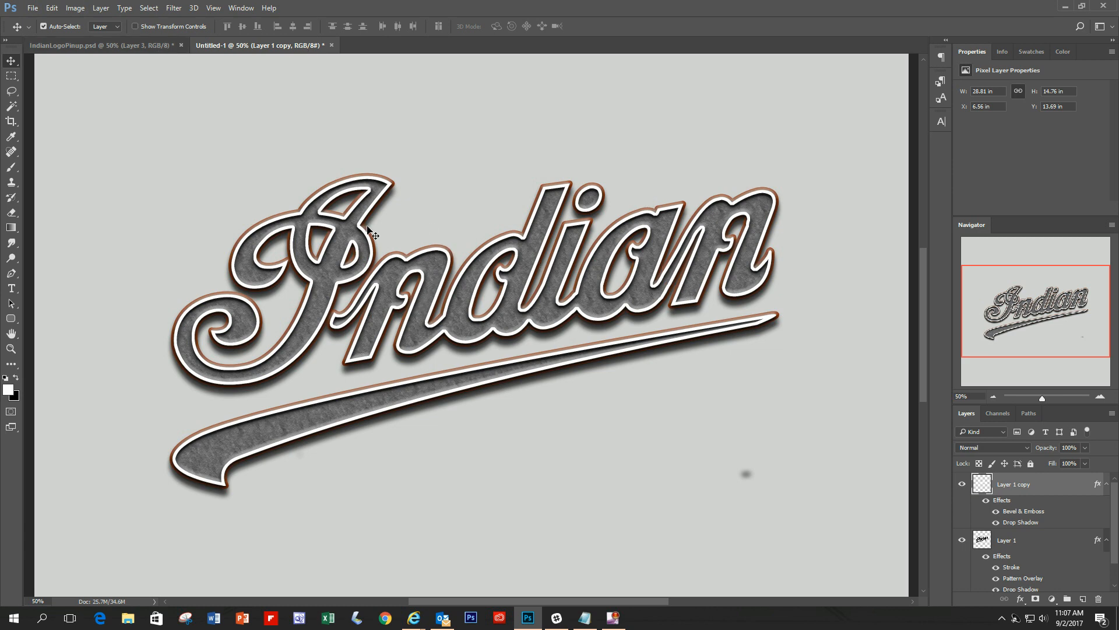
Step: Compare the shadowed outline logo in the untitled document with the finished green logo in IndianLogoPinup.psd
left_click(111, 47)
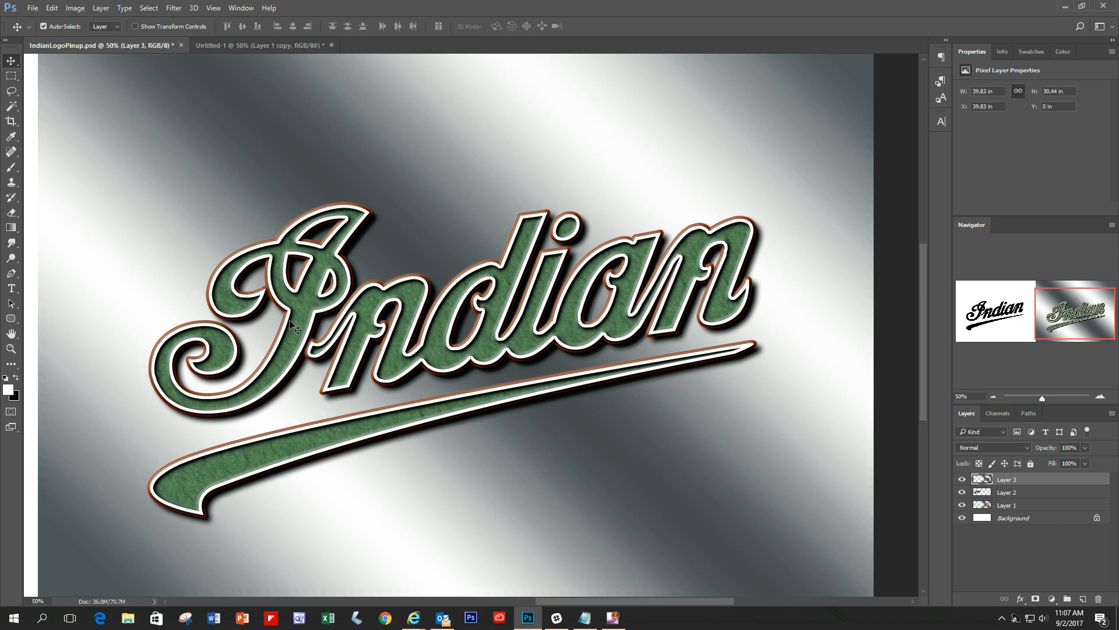
left_click(245, 47)
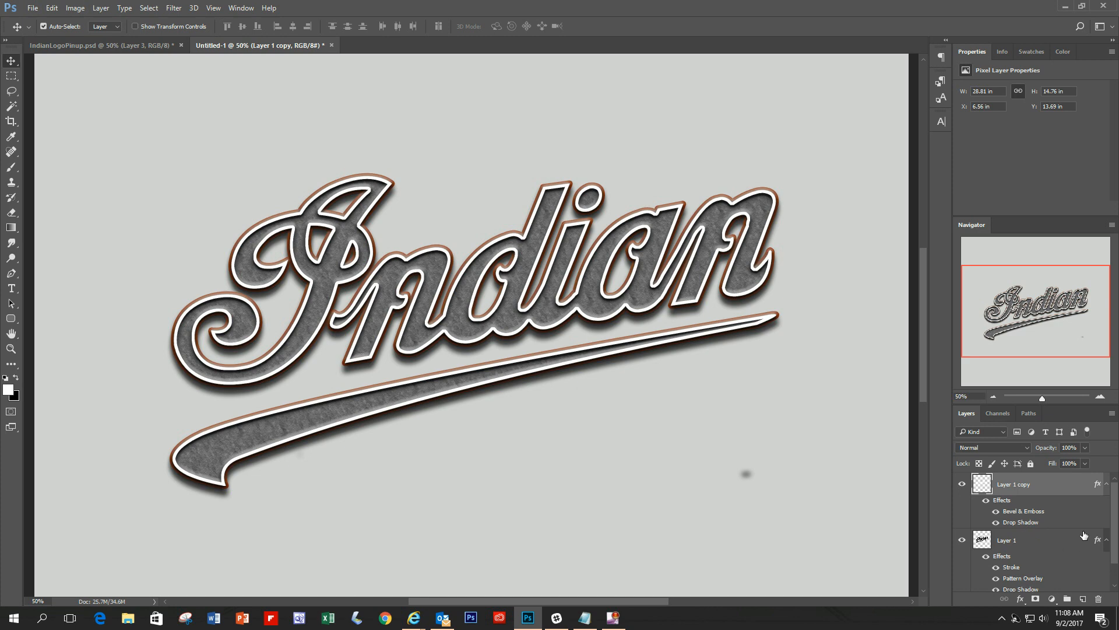
Step: Add the green Color Overlay to Layer 1 over its stone texture
scroll(1085, 534, "down", 1)
double_click(1075, 513)
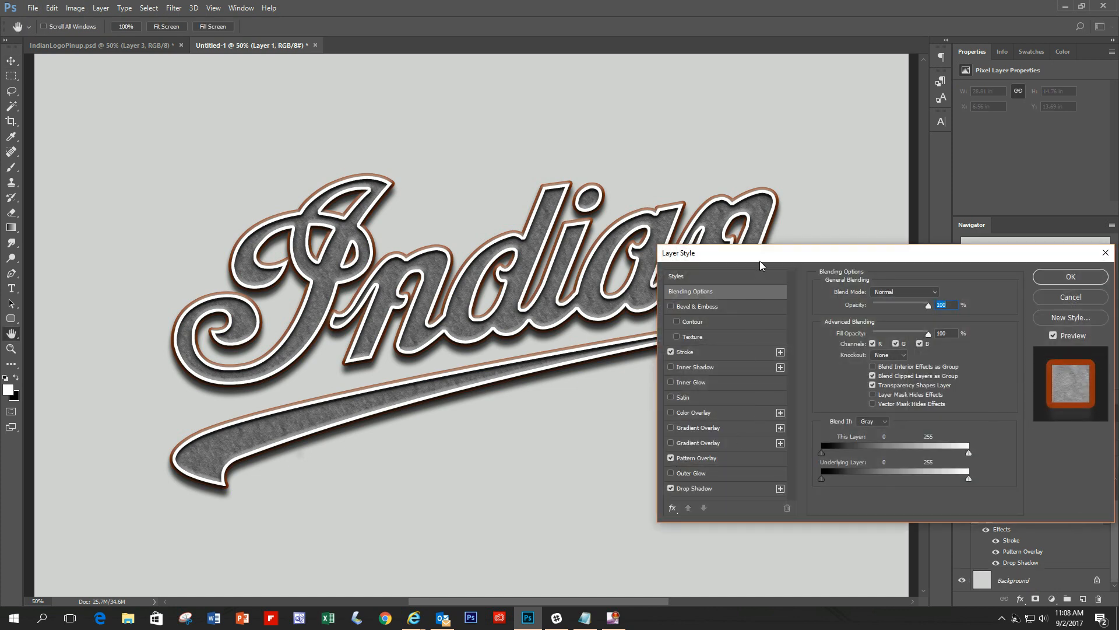
mouse_move(760, 261)
left_mouse_down()
mouse_move(795, 268)
mouse_move(761, 258)
left_mouse_up()
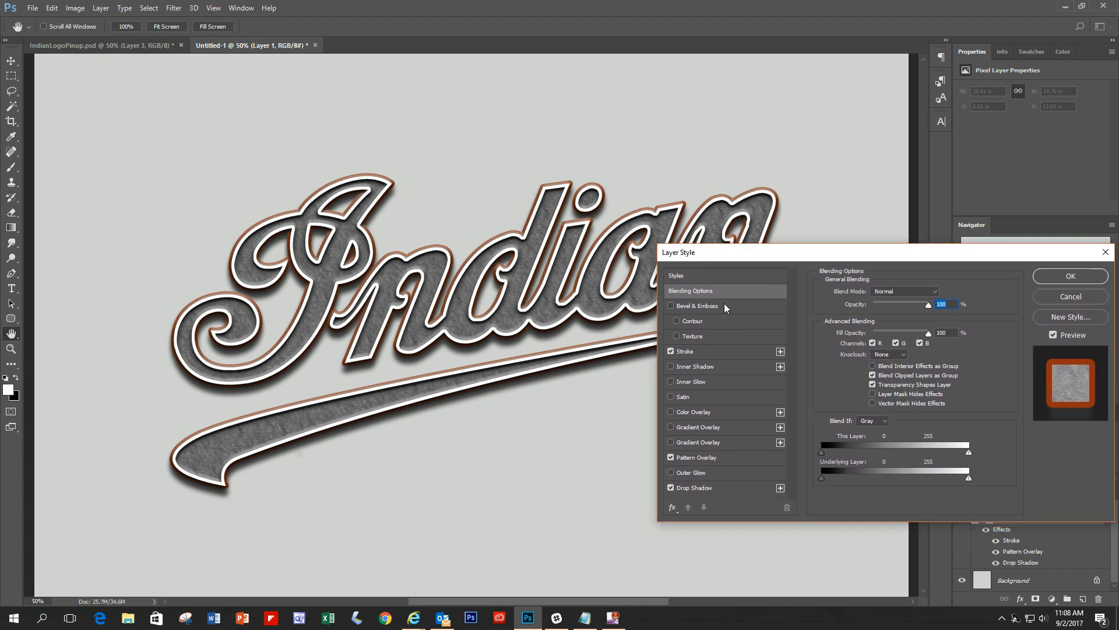
left_click(670, 411)
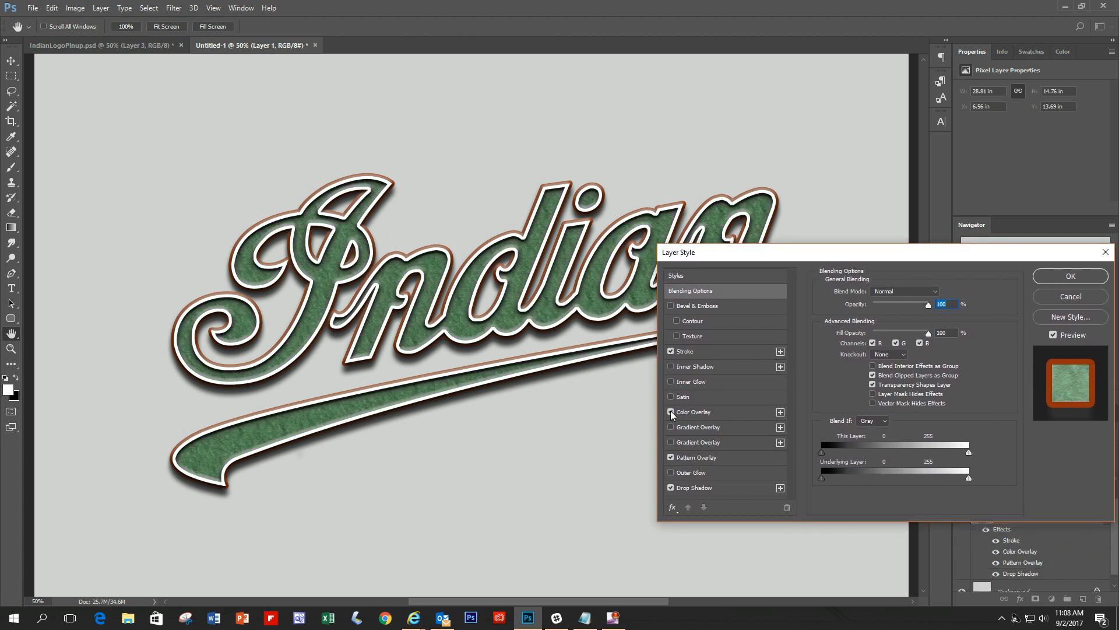
left_click(706, 413)
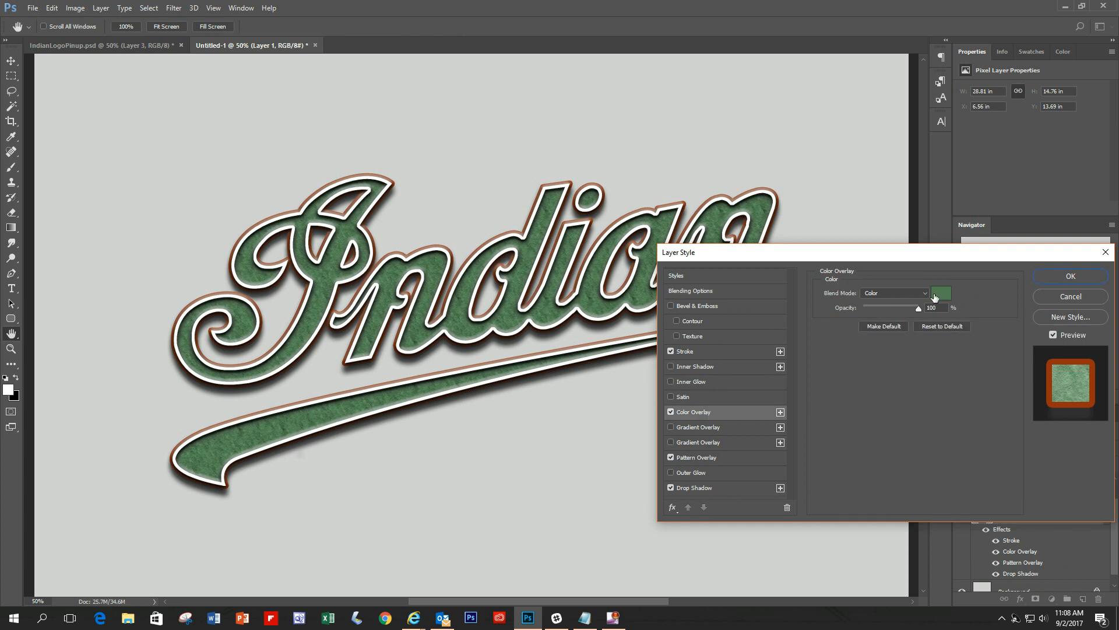
Step: Try the Normal blend mode on Layer 1's Color Overlay and set it back to Color
left_click(923, 295)
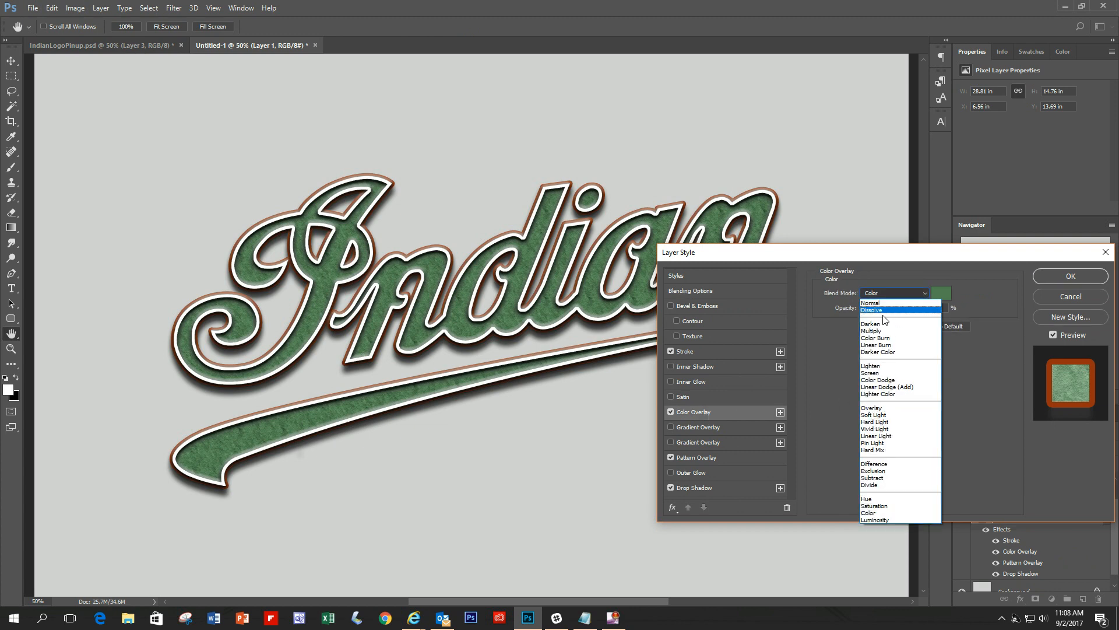
left_click(869, 302)
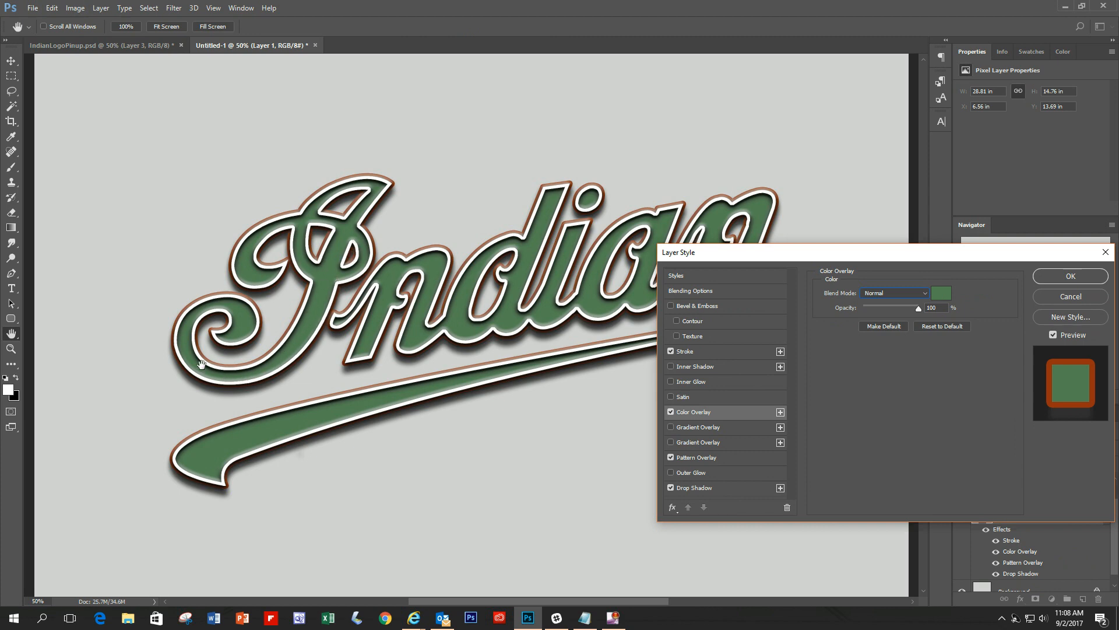
left_click(925, 294)
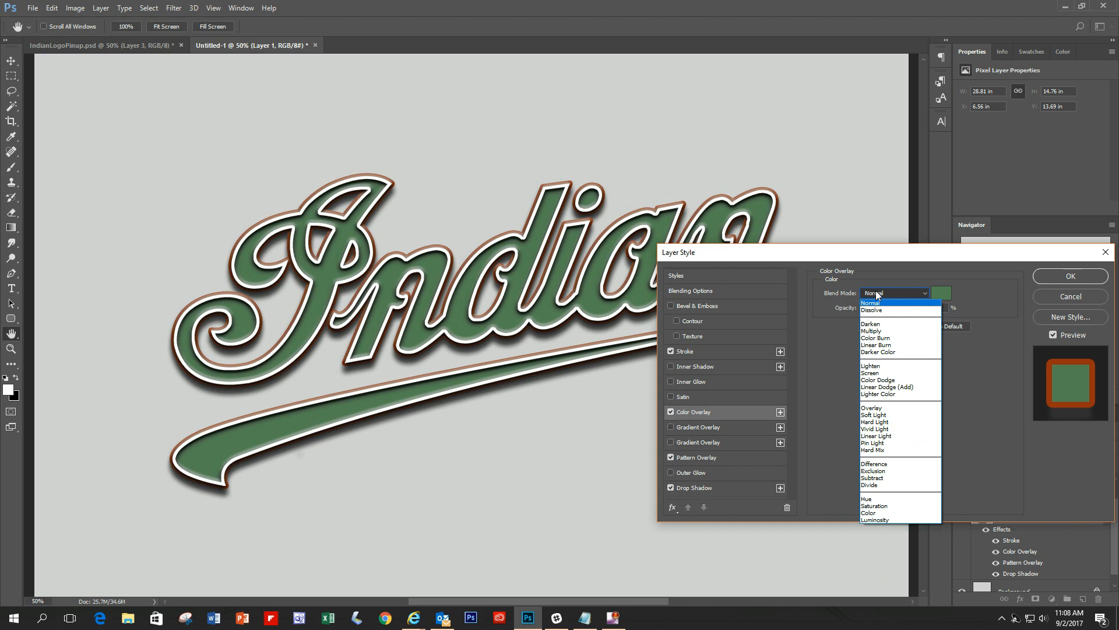
left_click(912, 513)
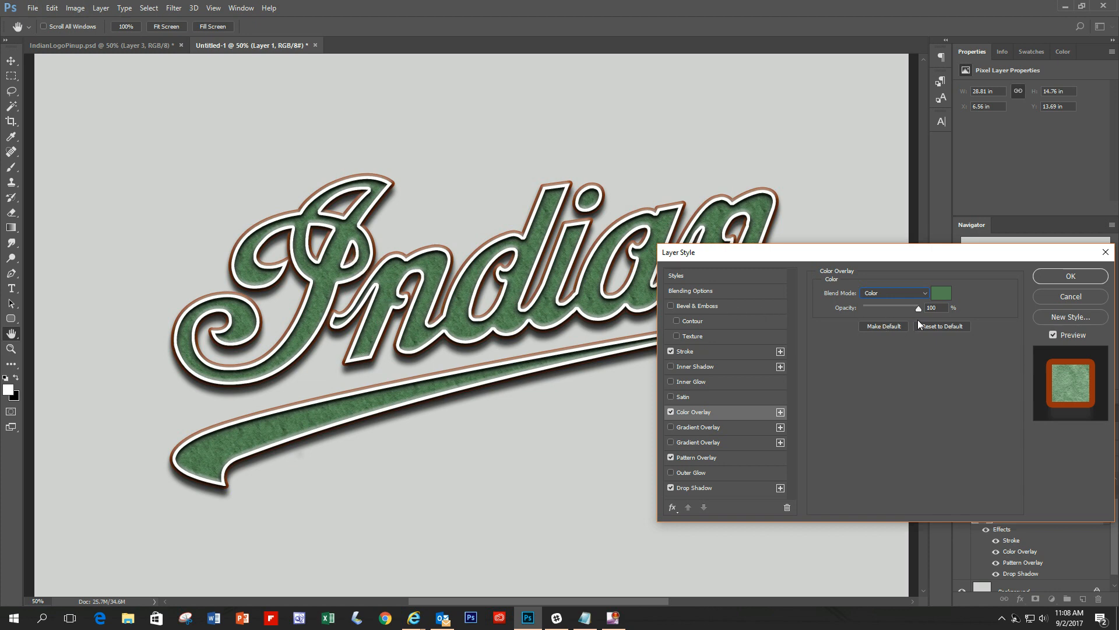
Step: Apply Layer 1's Color Overlay and compare the green textured logo with the finished one in IndianLogoPinup.psd
left_click(1060, 279)
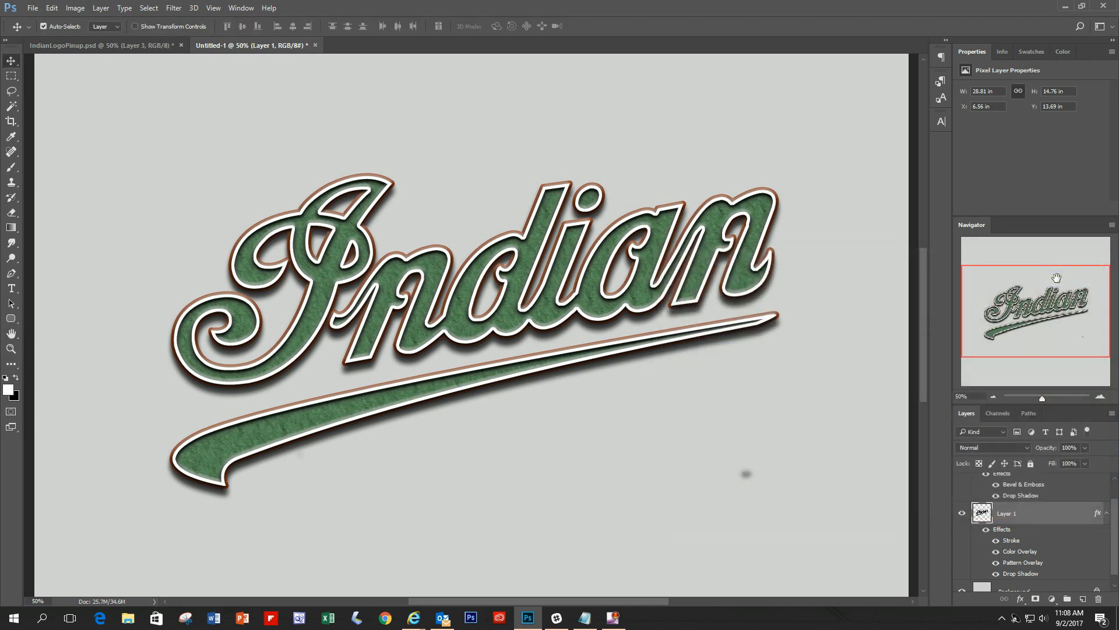
left_click(134, 47)
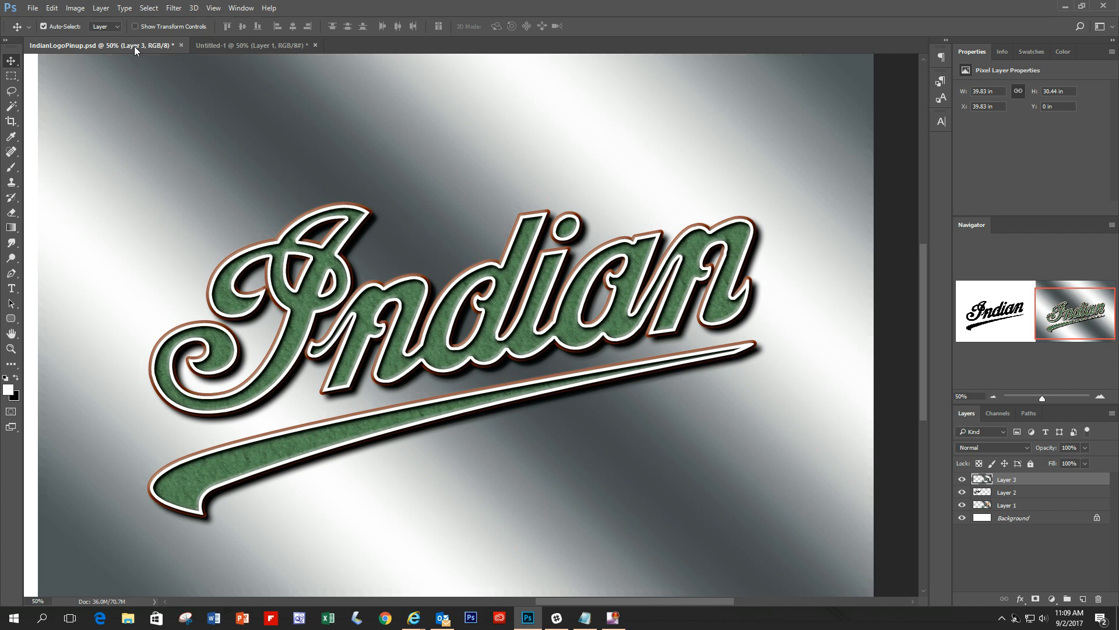
left_click(249, 45)
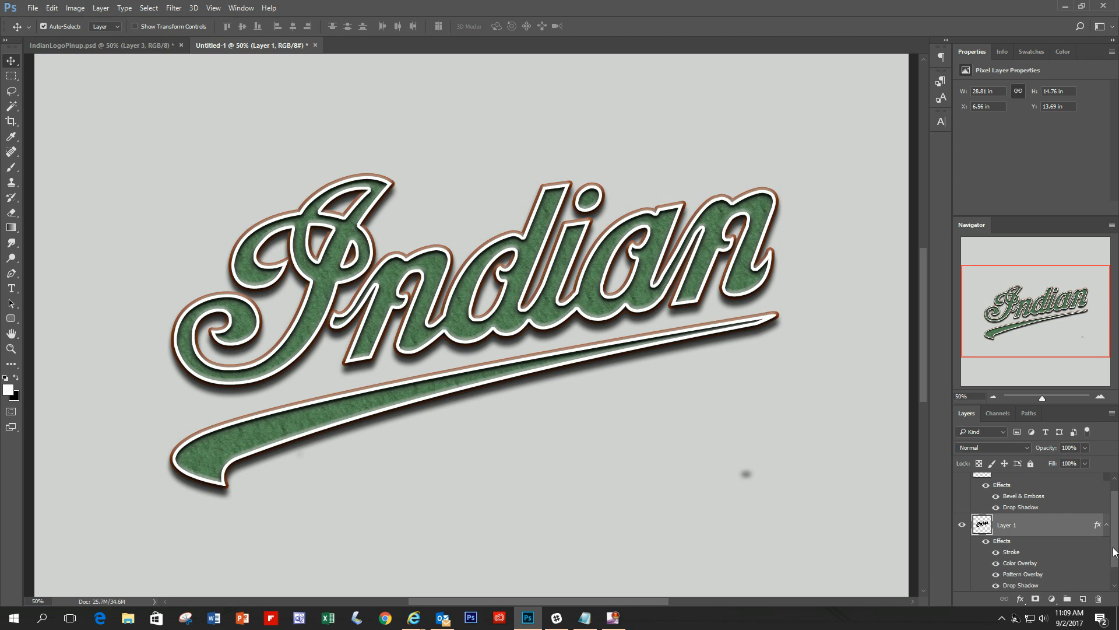
Step: Unlock the Background layer of the untitled document to turn it into a regular layer
scroll(1115, 552, "down", 1)
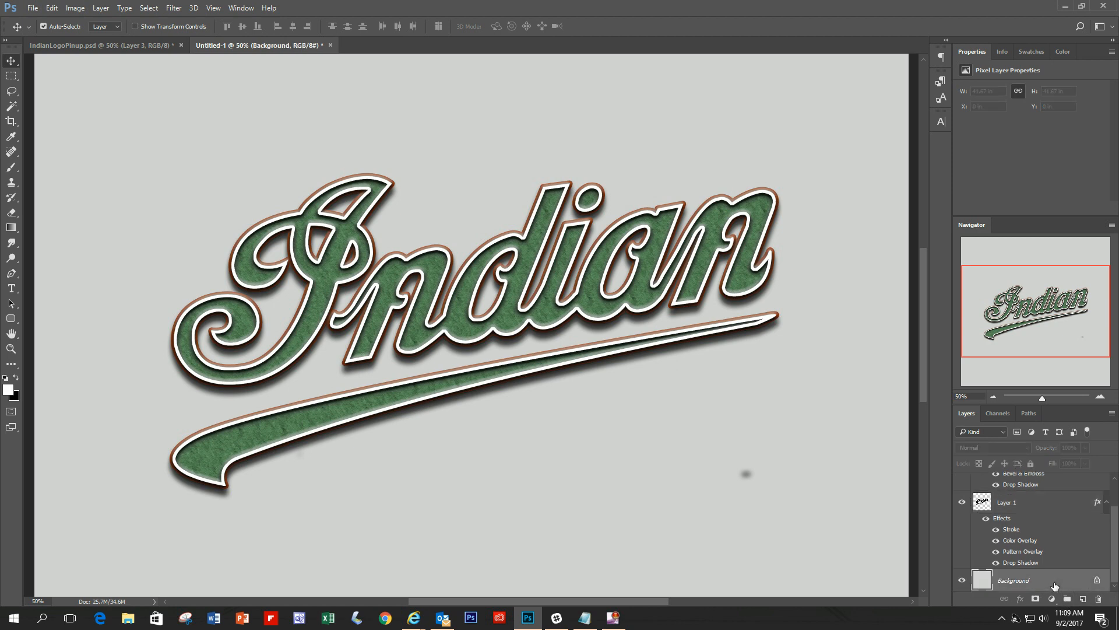
left_click(993, 396)
left_click(993, 397)
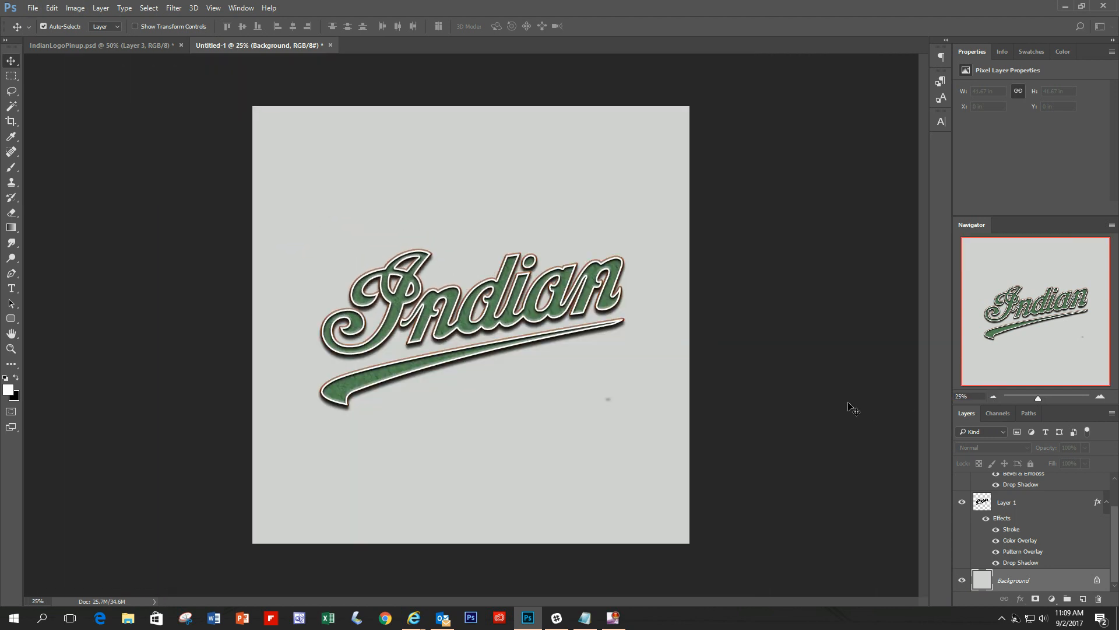
double_click(1046, 583)
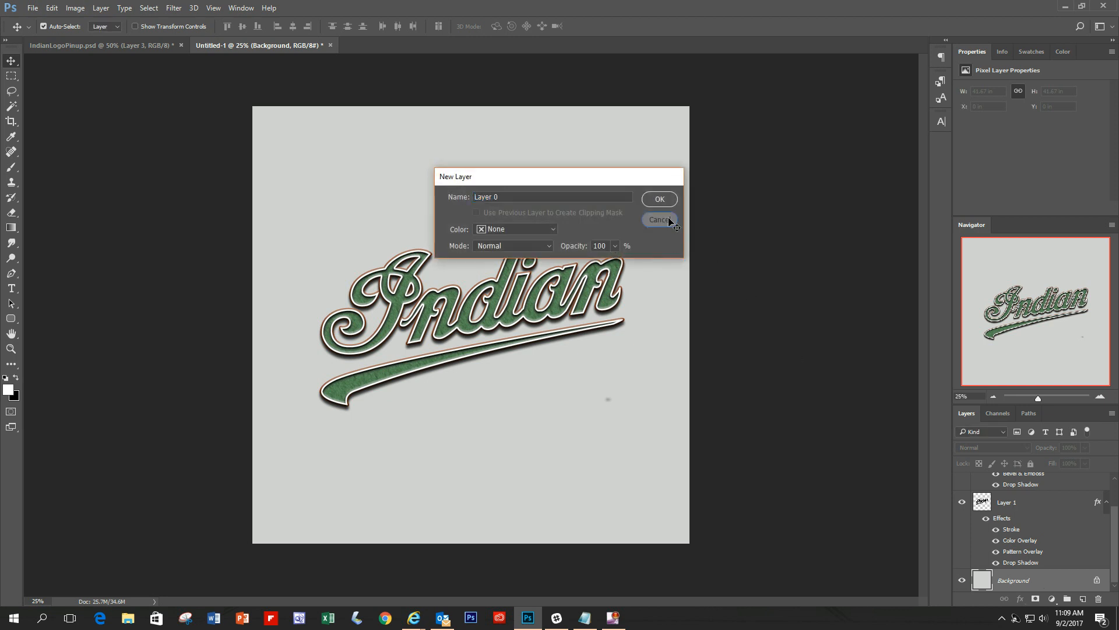
left_click(674, 225)
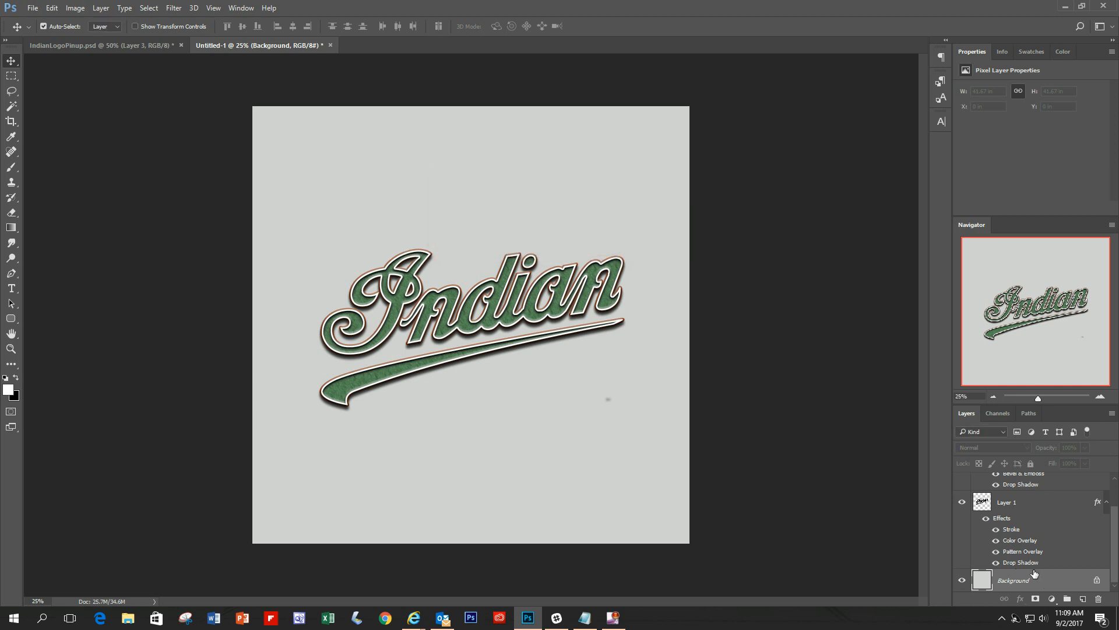
left_click(1097, 581)
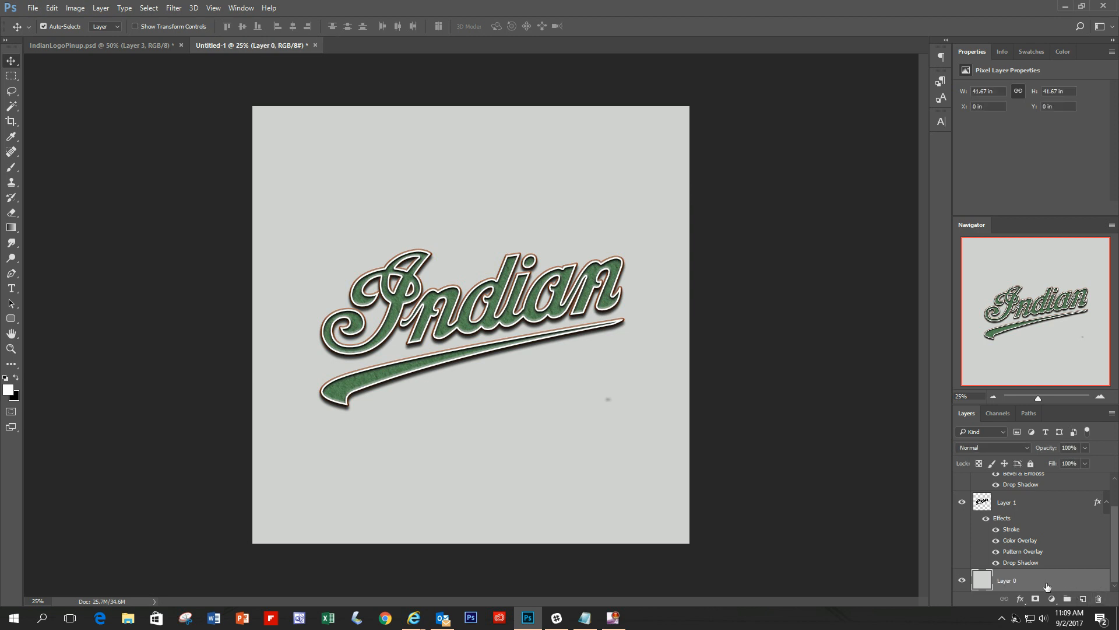
Step: Add a reversed linear grey-and-white Gradient Overlay to Layer 0 at 85% opacity, 49° angle and 100% scale
double_click(1048, 586)
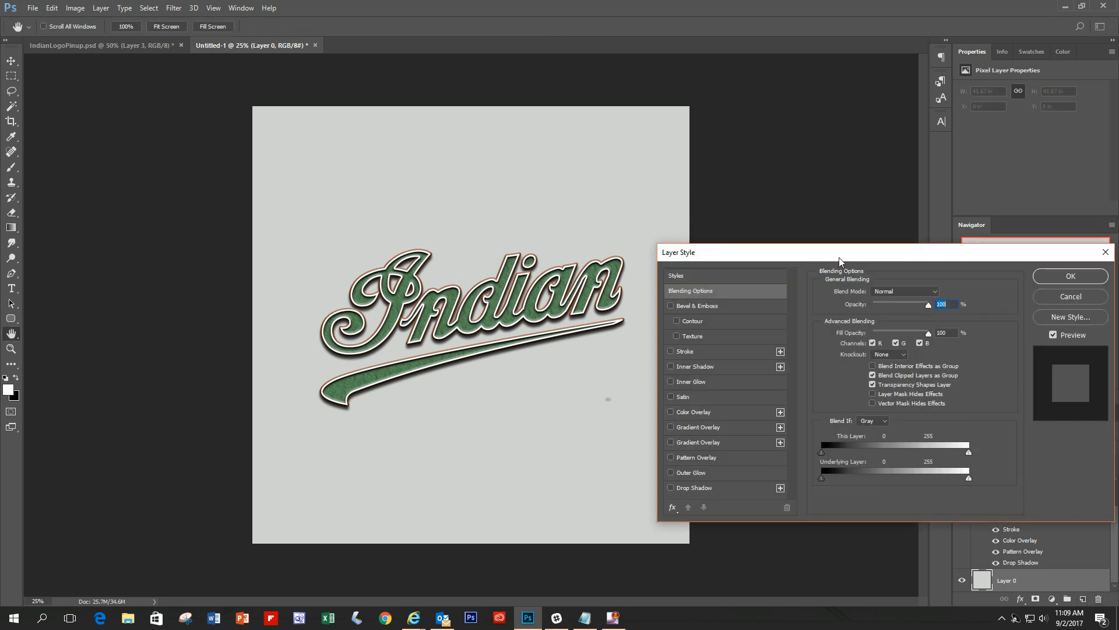
left_click_drag(839, 257, 875, 239)
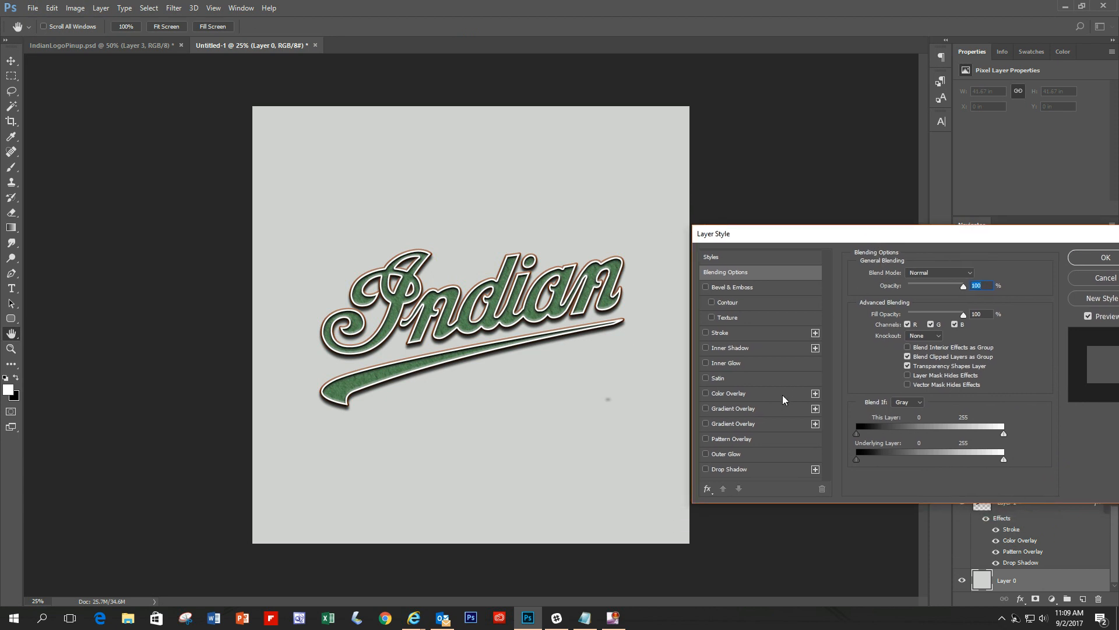
left_click(705, 409)
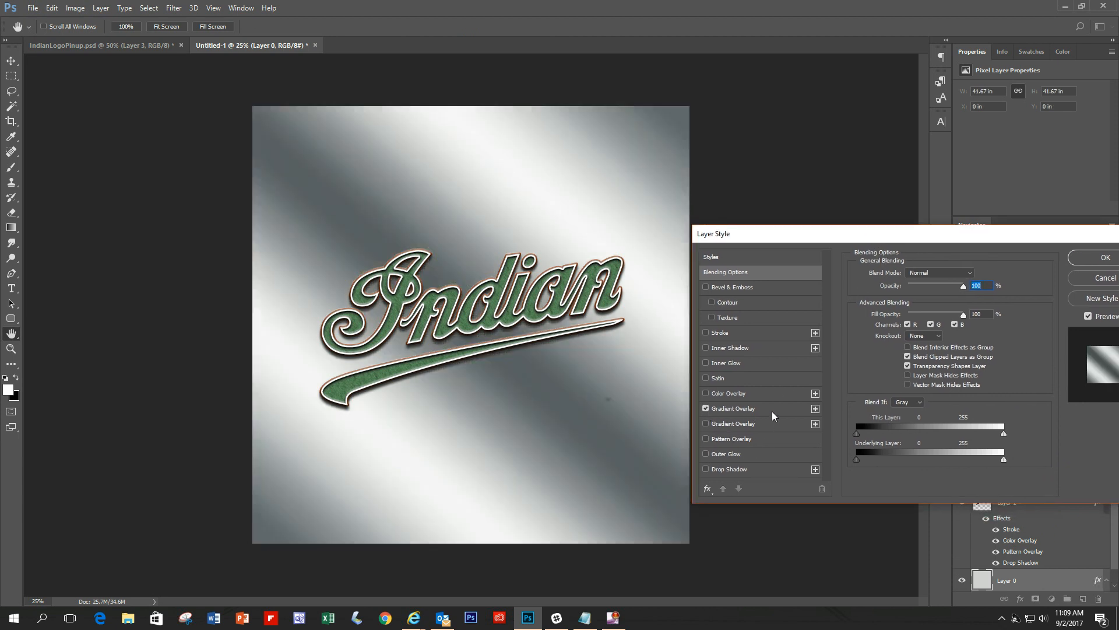
left_click(772, 410)
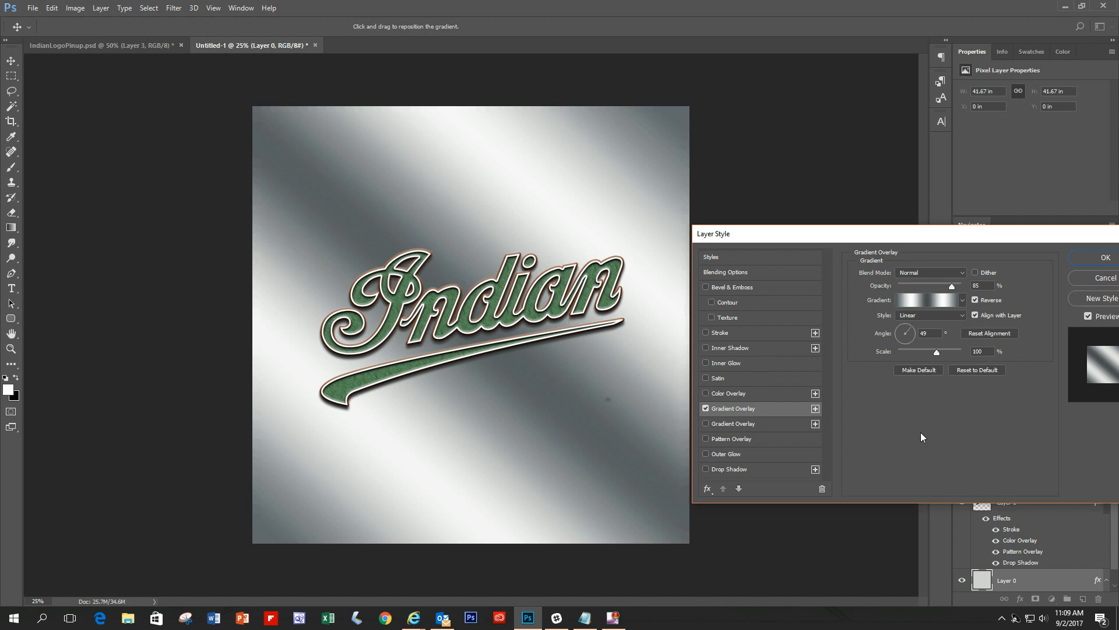
left_click_drag(1075, 240, 880, 232)
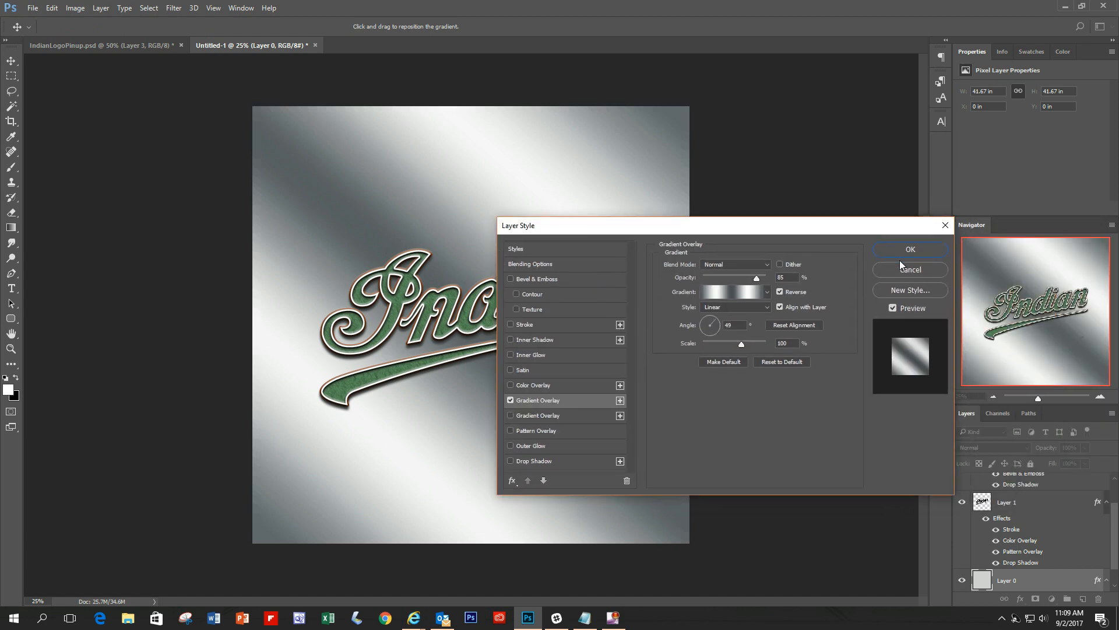
left_click(910, 250)
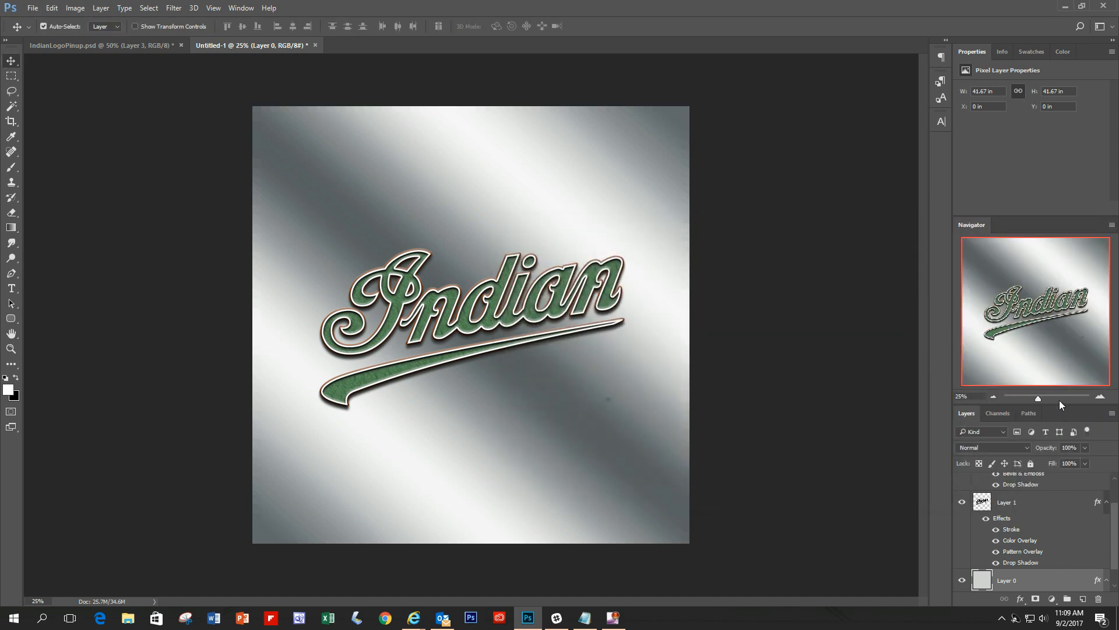
Step: Crop the image to a rectangular selection about 36.2 × 20.5 in around the Indian logo and its swoosh
left_click(1101, 396)
left_click(1101, 397)
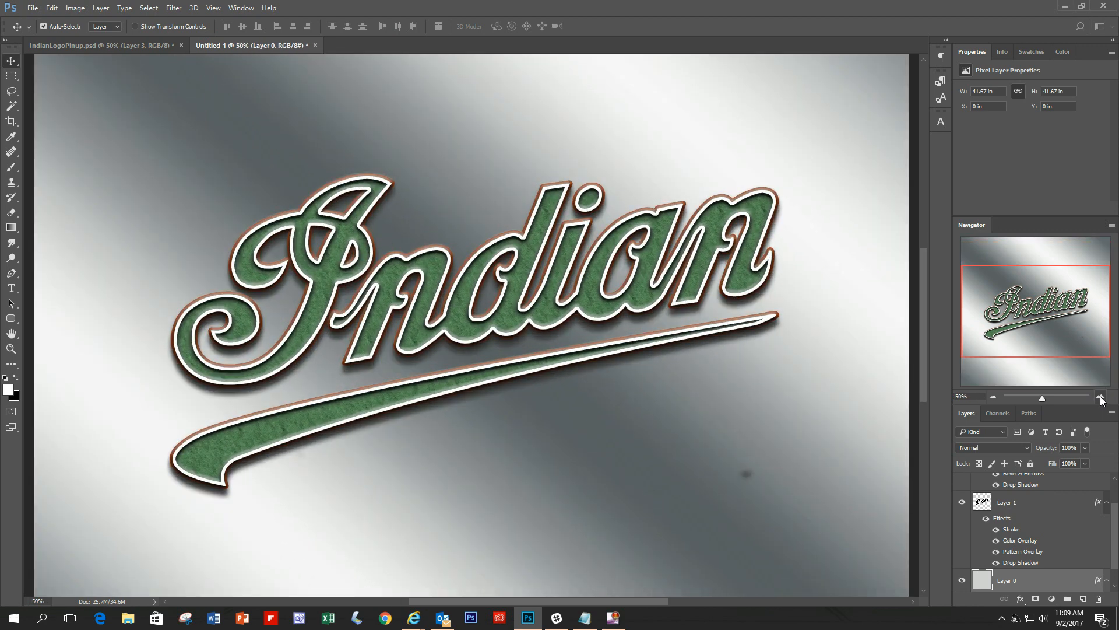
left_click(994, 396)
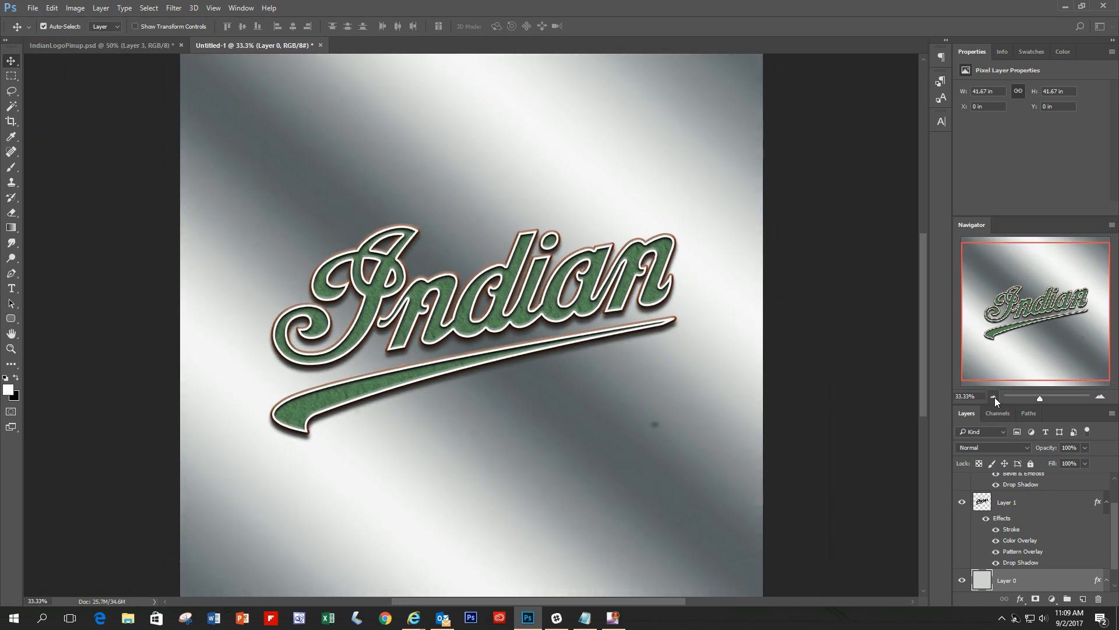
left_click(11, 76)
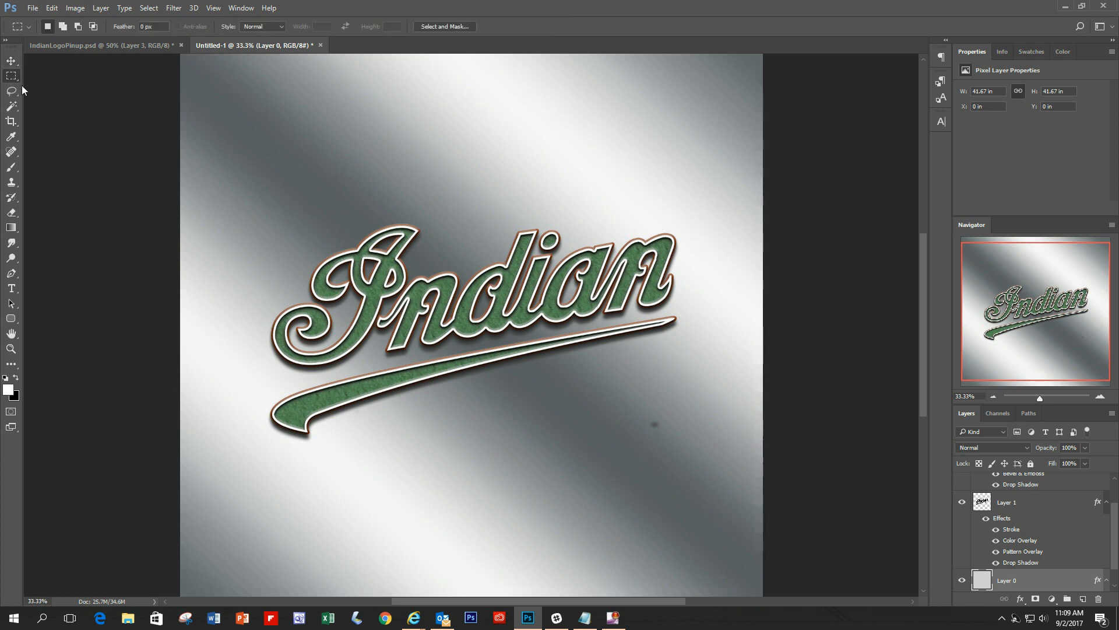
left_click_drag(222, 168, 729, 454)
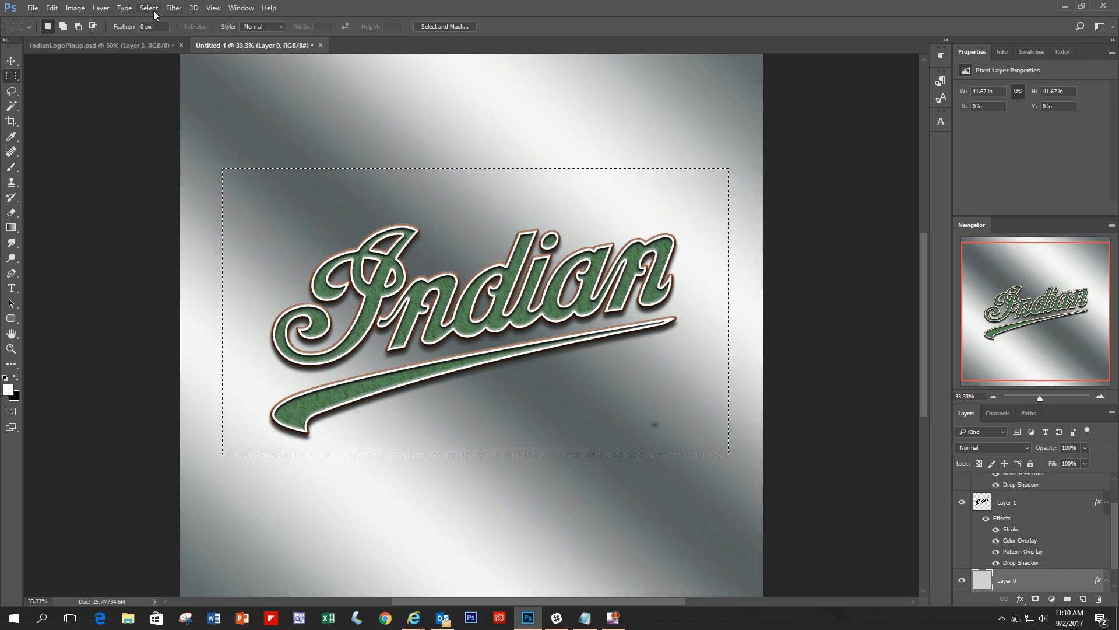
left_click(101, 8)
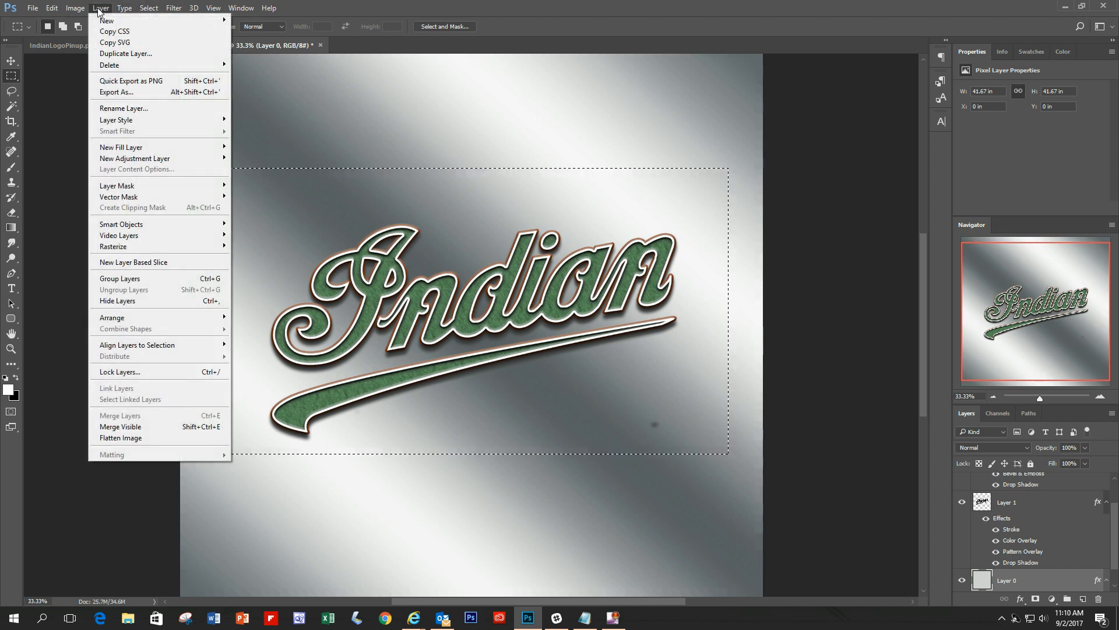
mouse_move(75, 10)
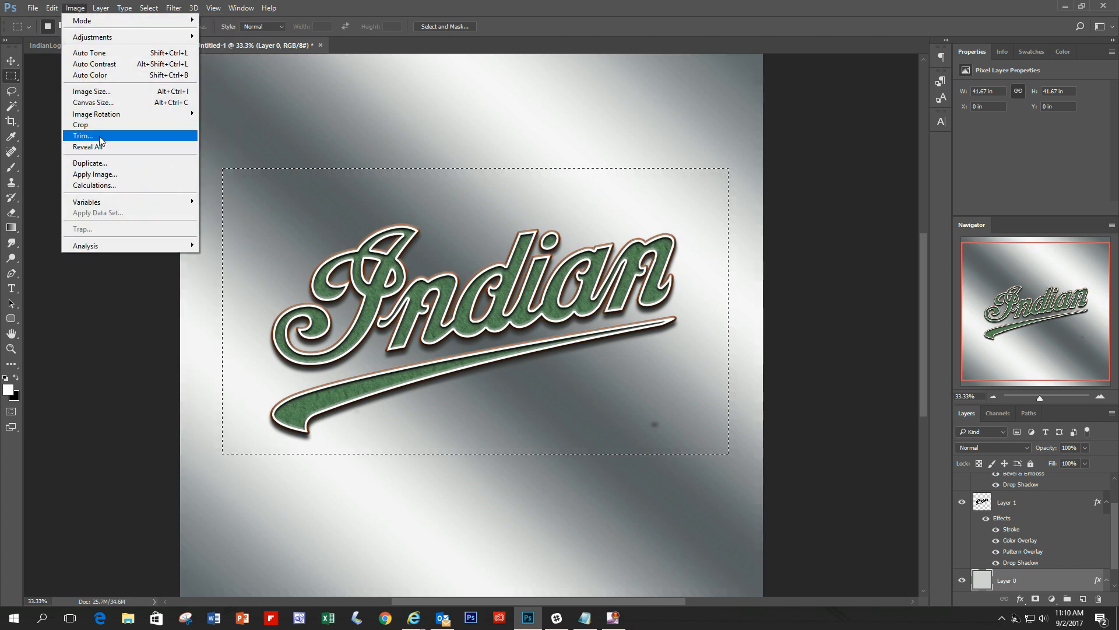
left_click(99, 123)
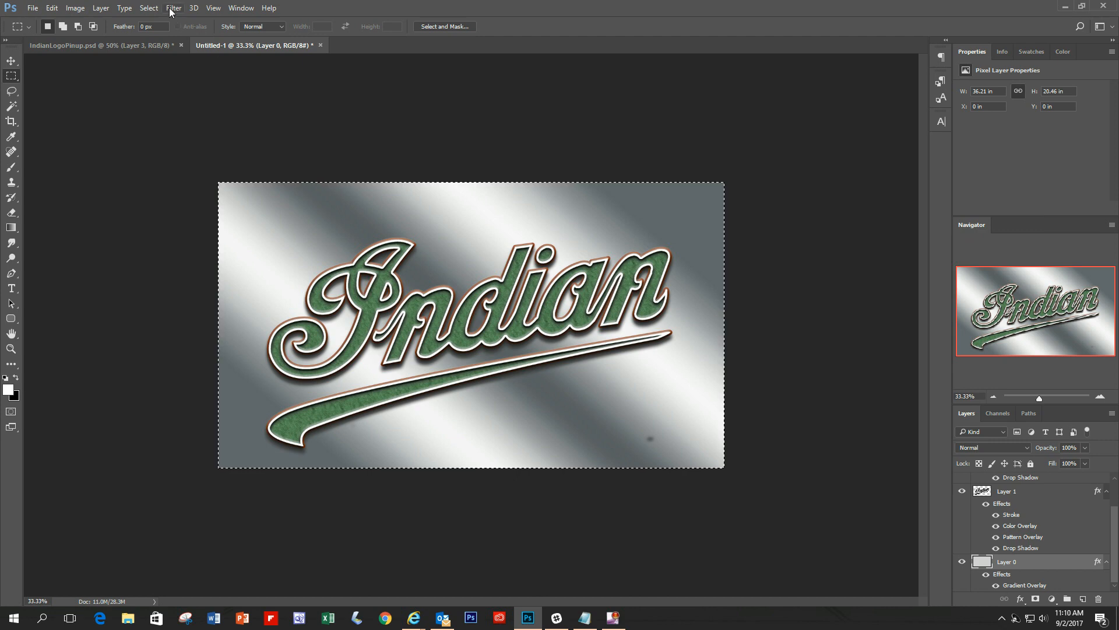
Step: Clear the selection and compare the cropped logo with the finished one in IndianLogoPinup.psd
left_click(149, 9)
left_click(161, 31)
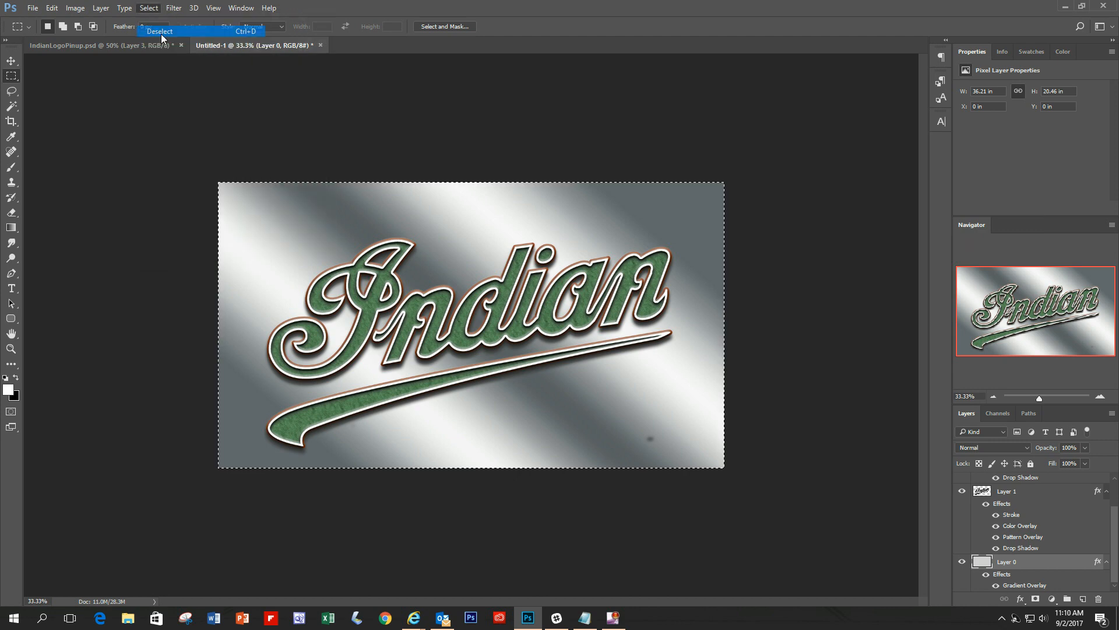
left_click(127, 47)
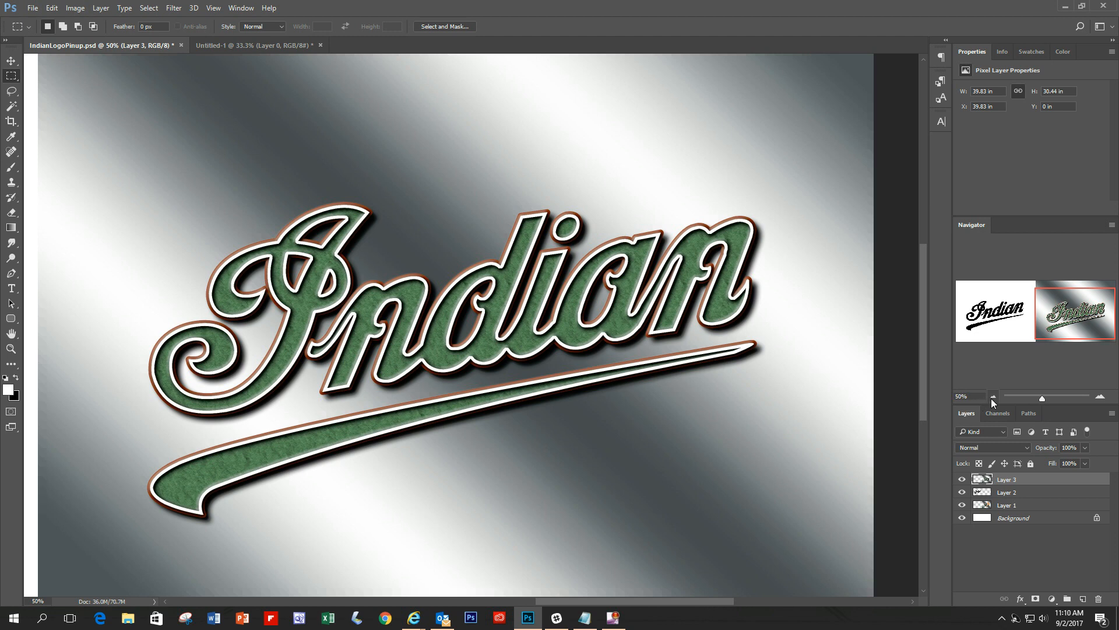
left_click(232, 44)
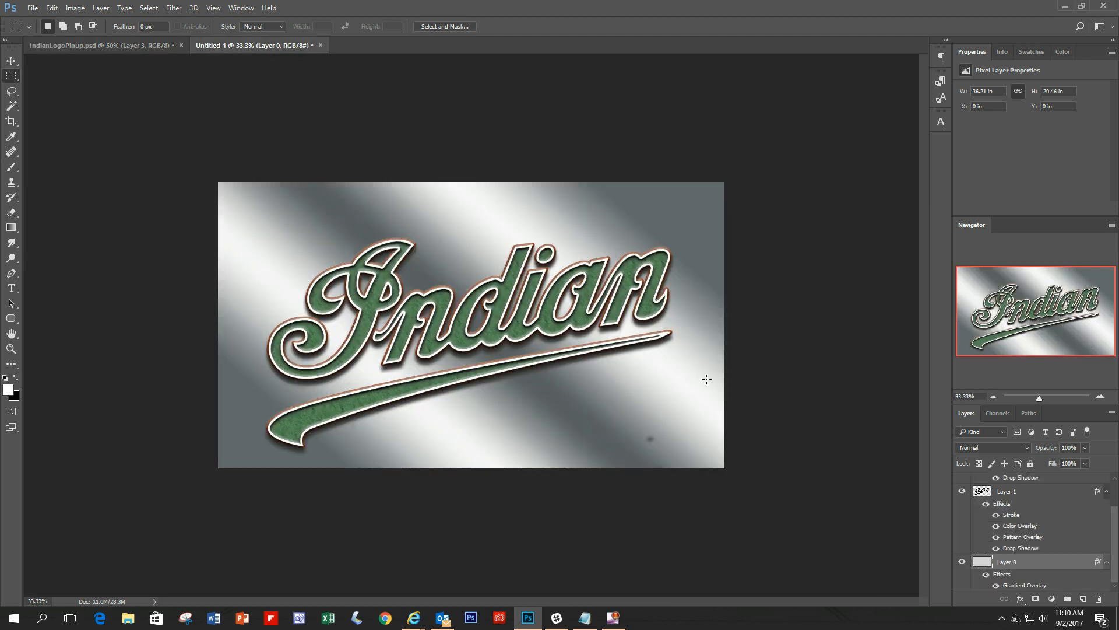